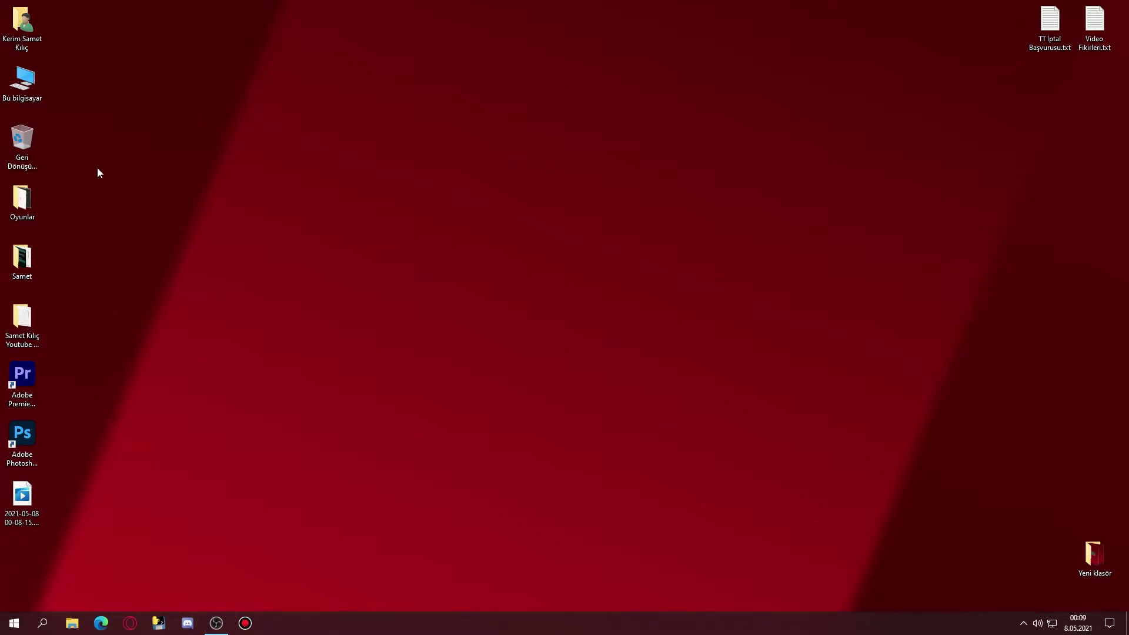
# Step: Open the advanced system settings from the Bu bilgisayar properties and close the Ayarlar window behind them
pyautogui.rightClick(28, 84)
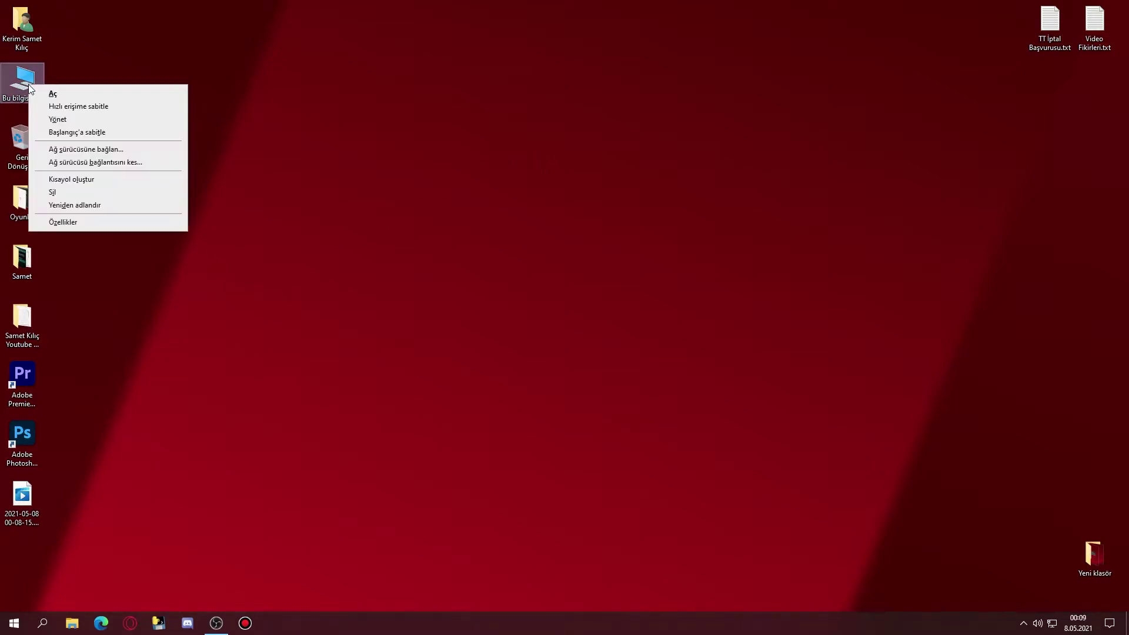
pyautogui.click(65, 221)
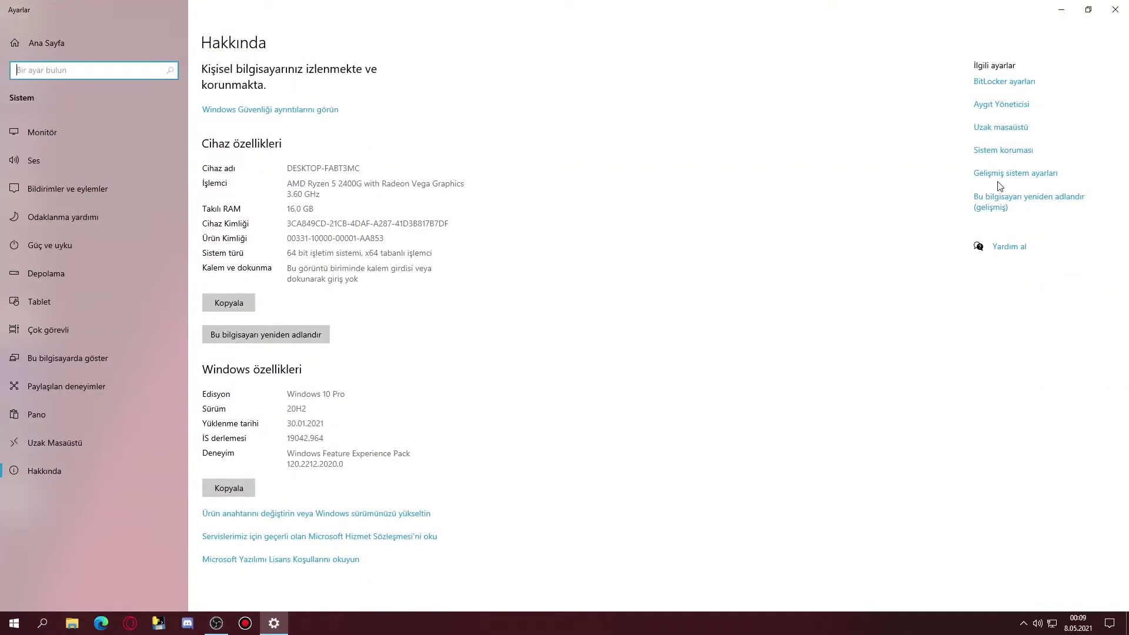
pyautogui.click(1011, 176)
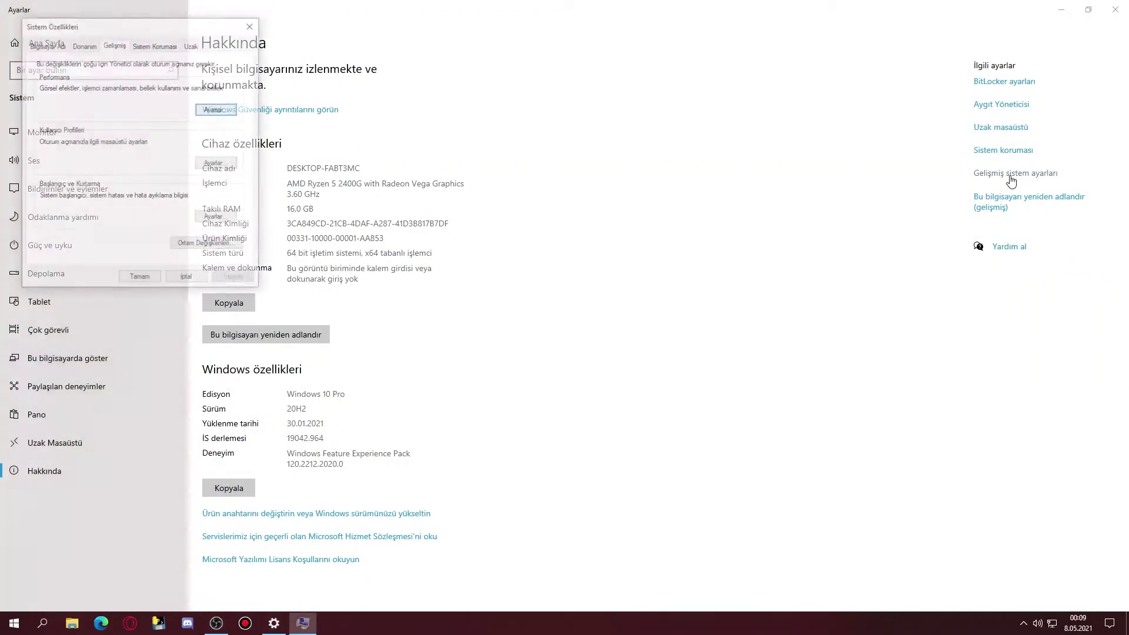
pyautogui.click(1115, 9)
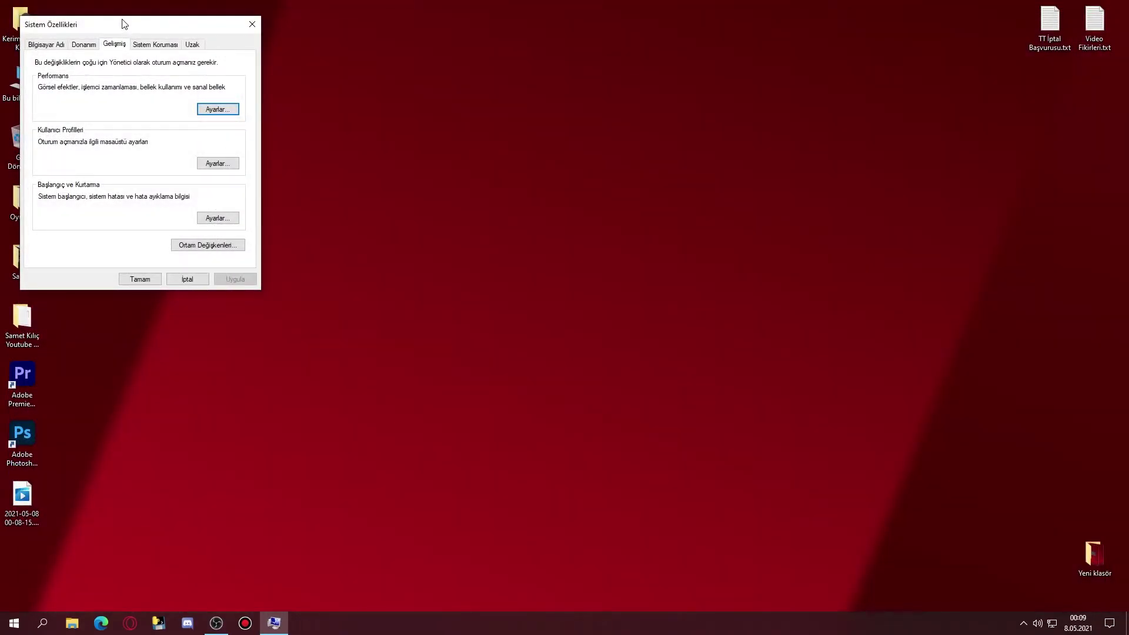
pyautogui.moveTo(123, 23); pyautogui.dragTo(210, 31)
# Step: Set the performance visual effects to "En iyi performans için ayarla" and apply the change
pyautogui.click(321, 116)
pyautogui.moveTo(314, 93); pyautogui.dragTo(455, 78)
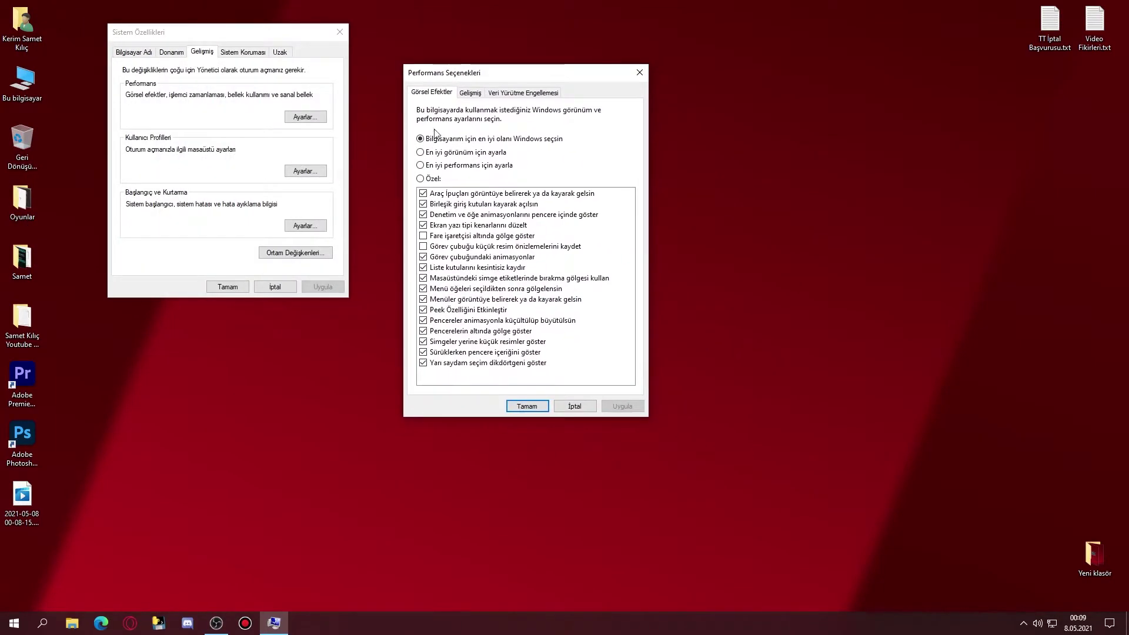
pyautogui.click(439, 168)
pyautogui.click(623, 406)
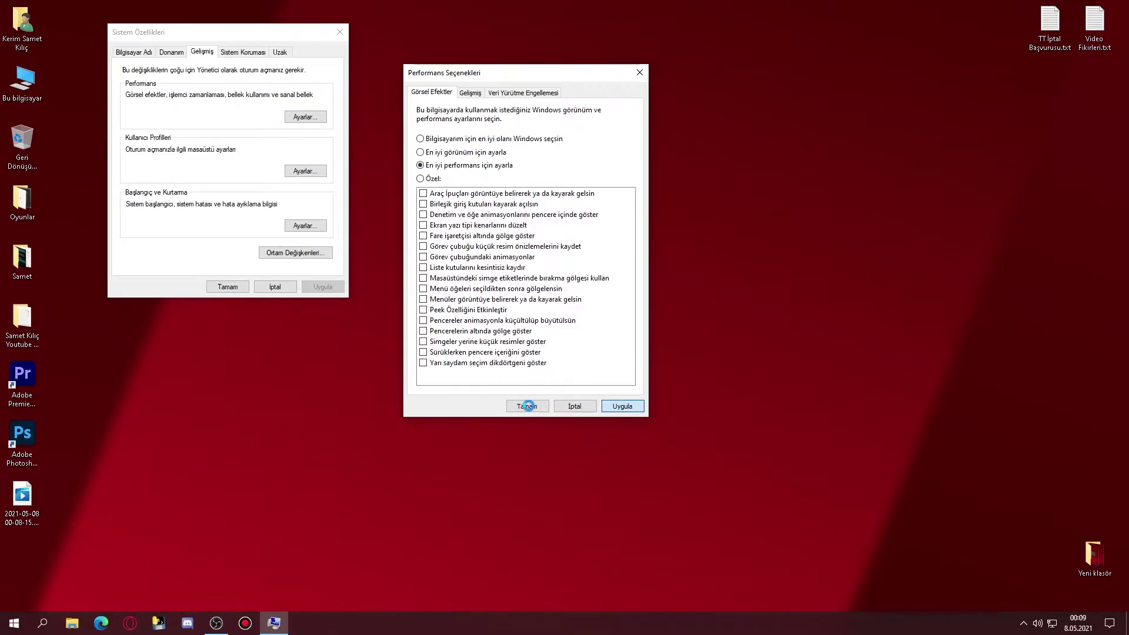
pyautogui.click(527, 406)
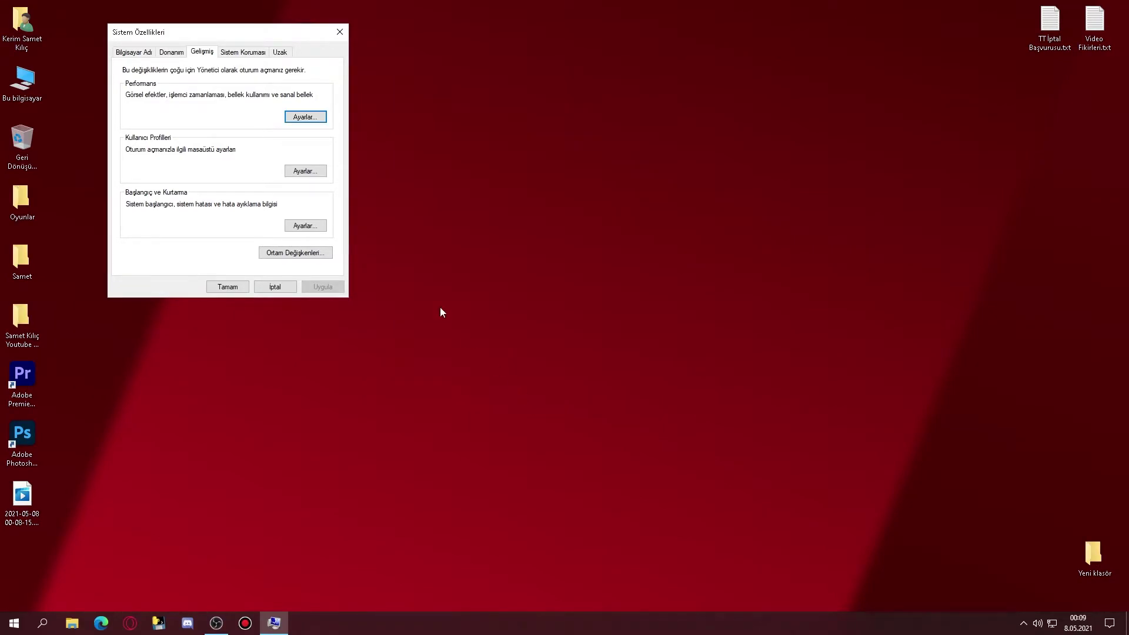
# Step: Move the Sistem Özellikleri dialog aside, then open Bu bilgisayar to examine the window's appearance and close it
pyautogui.click(302, 22)
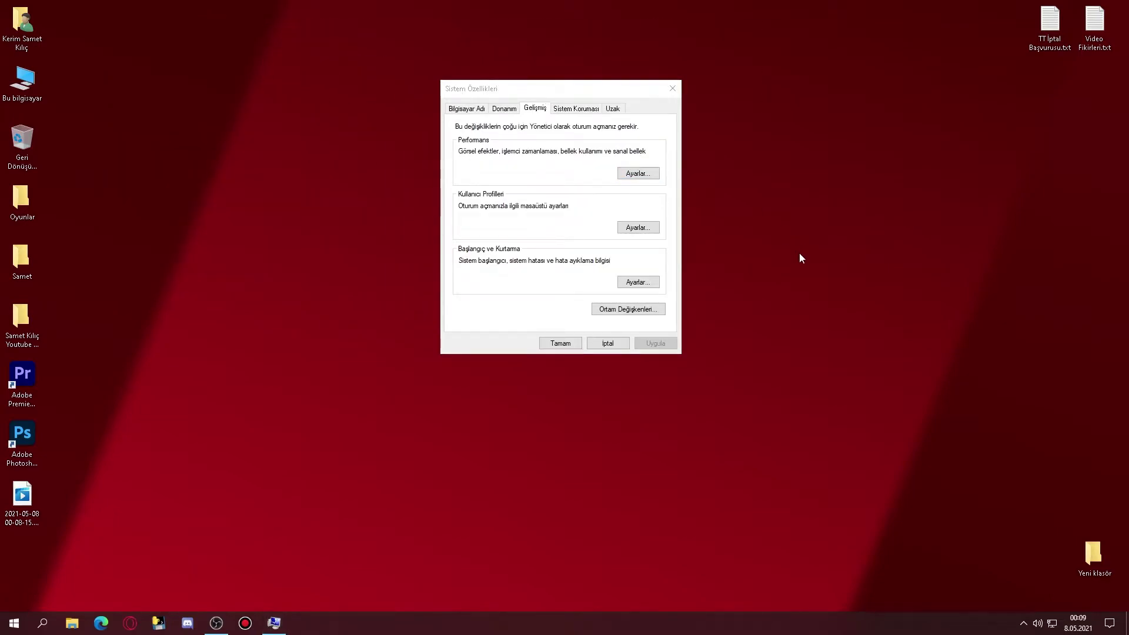
pyautogui.doubleClick(16, 94)
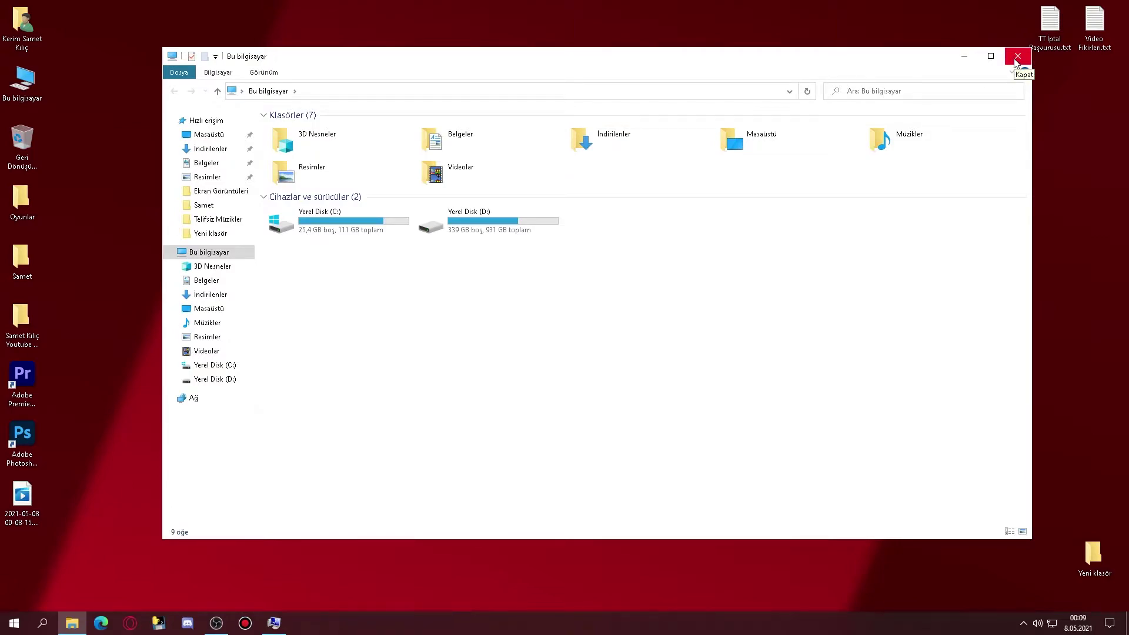
pyautogui.click(1017, 57)
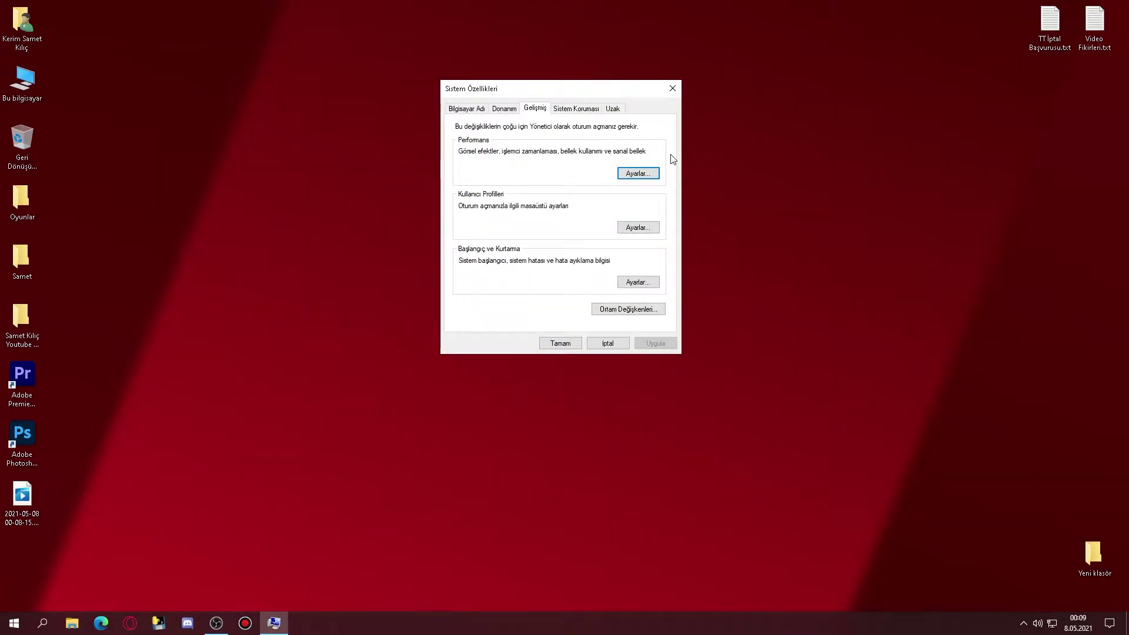
# Step: Set the performance visual effects to "Bilgisayarım için en iyi olanı Windows seçsin", apply the change and close Sistem Özellikleri
pyautogui.click(636, 174)
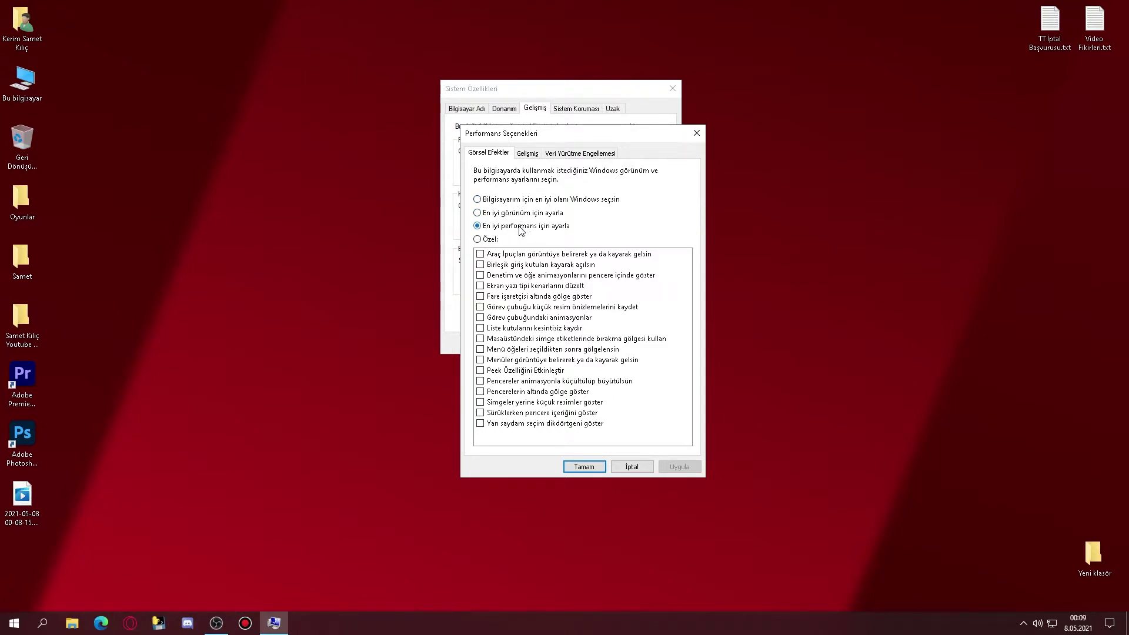
pyautogui.click(539, 202)
pyautogui.click(680, 467)
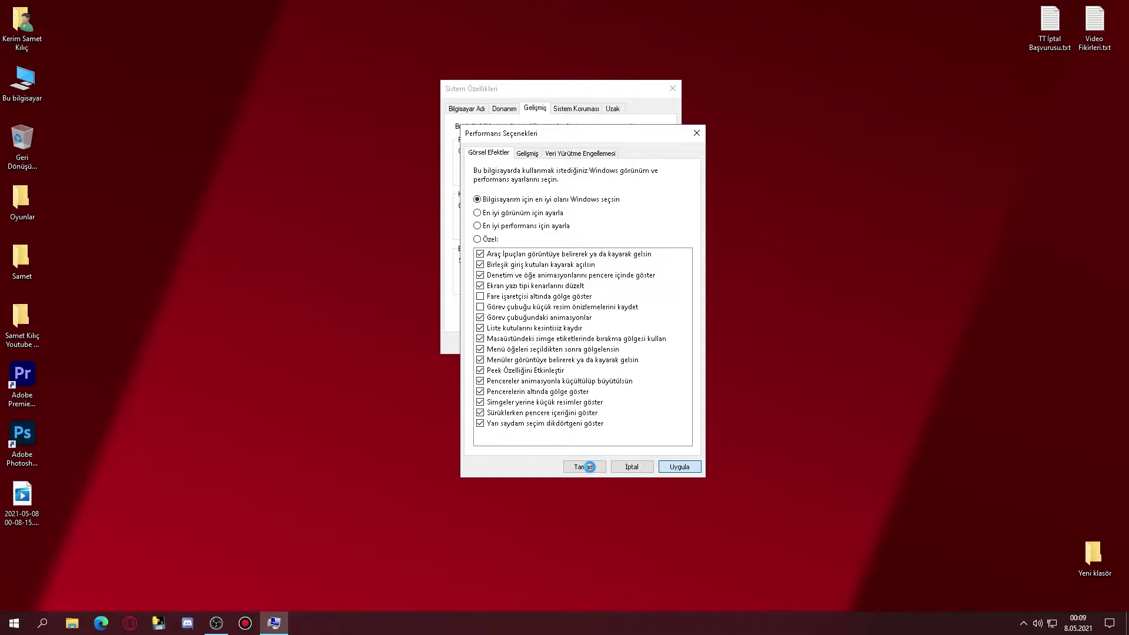
pyautogui.click(584, 467)
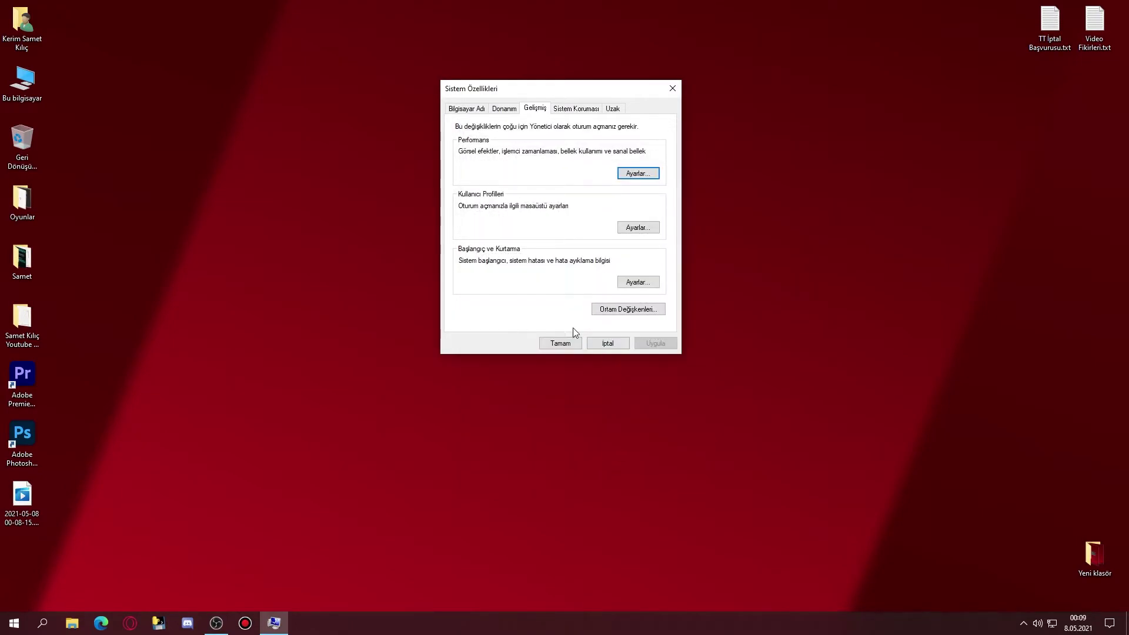
pyautogui.click(563, 343)
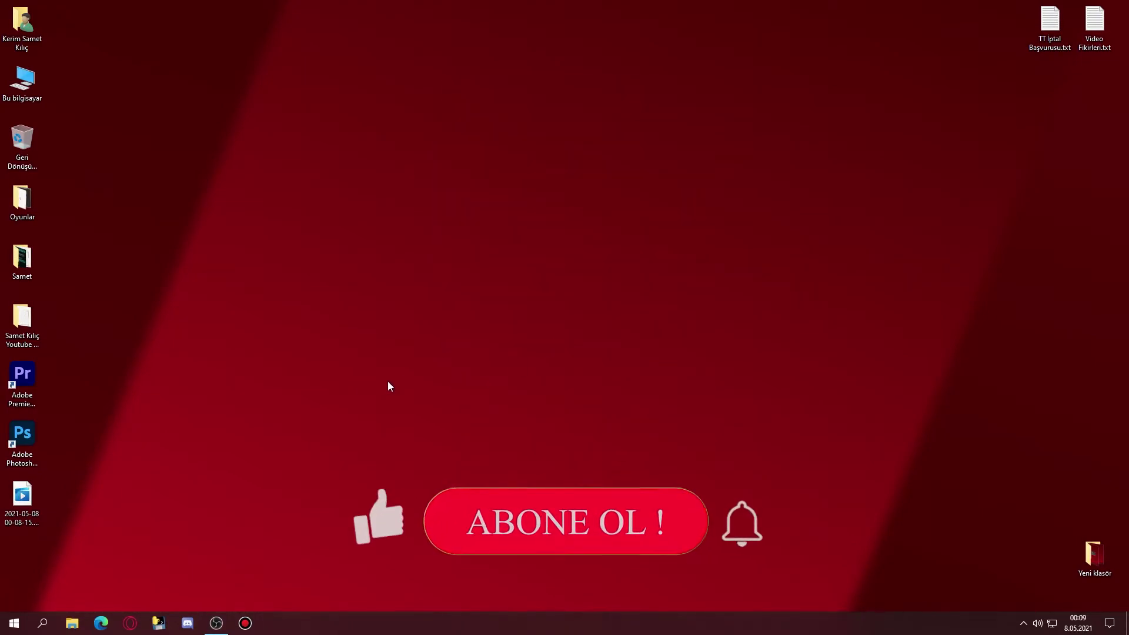
# Step: Search Windows for "ayarlar" and open the Ayarlar app
pyautogui.click(42, 623)
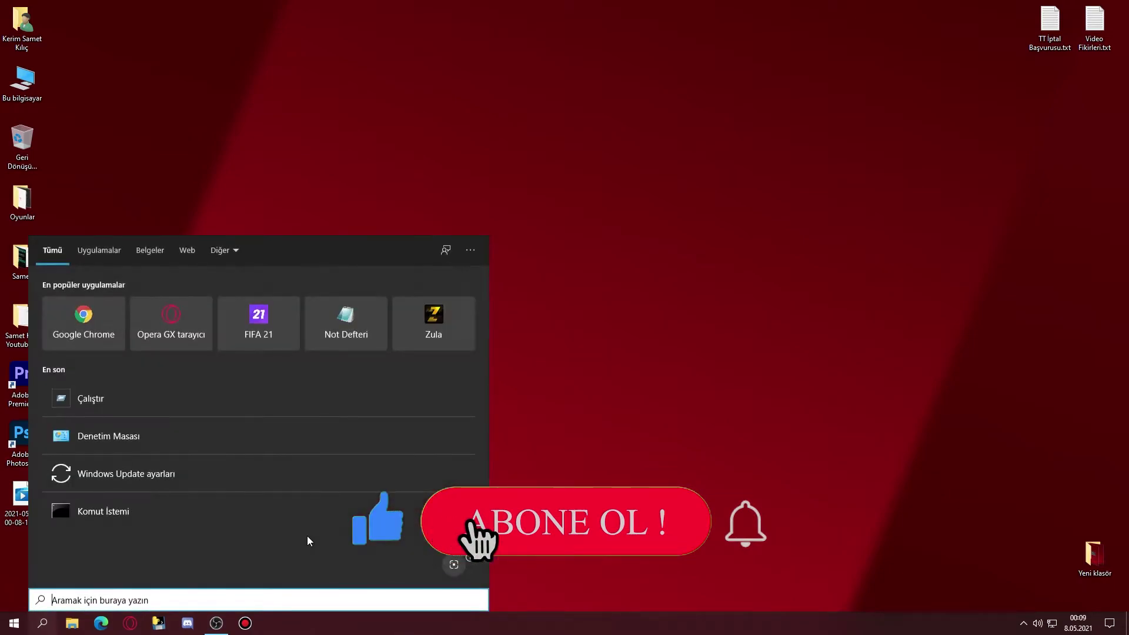
pyautogui.write('ayarlar')
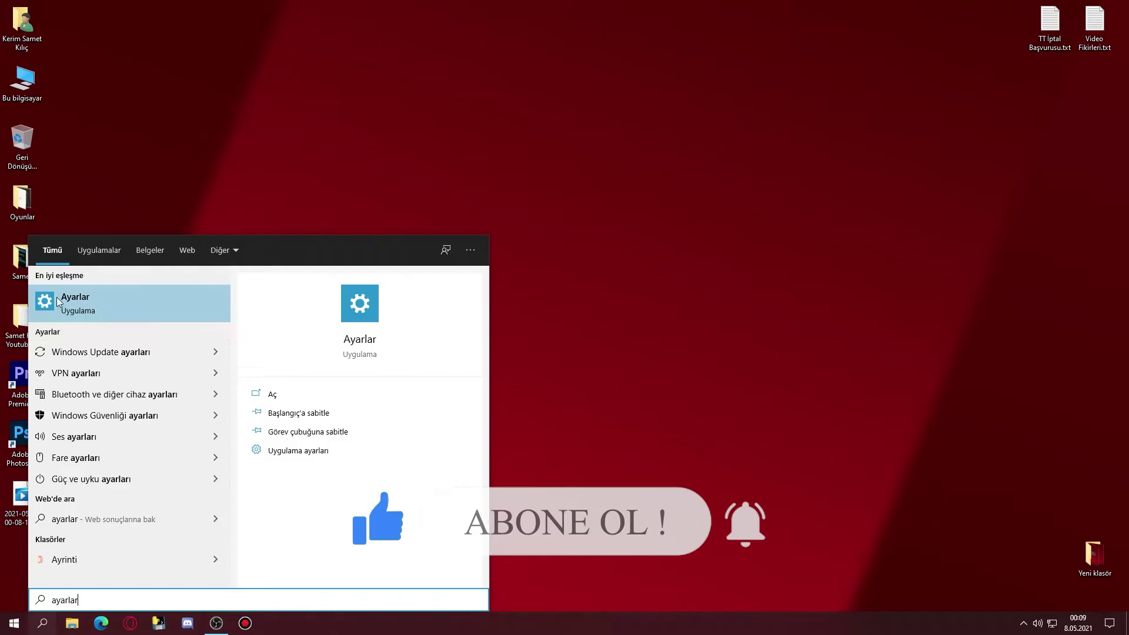
pyautogui.click(101, 302)
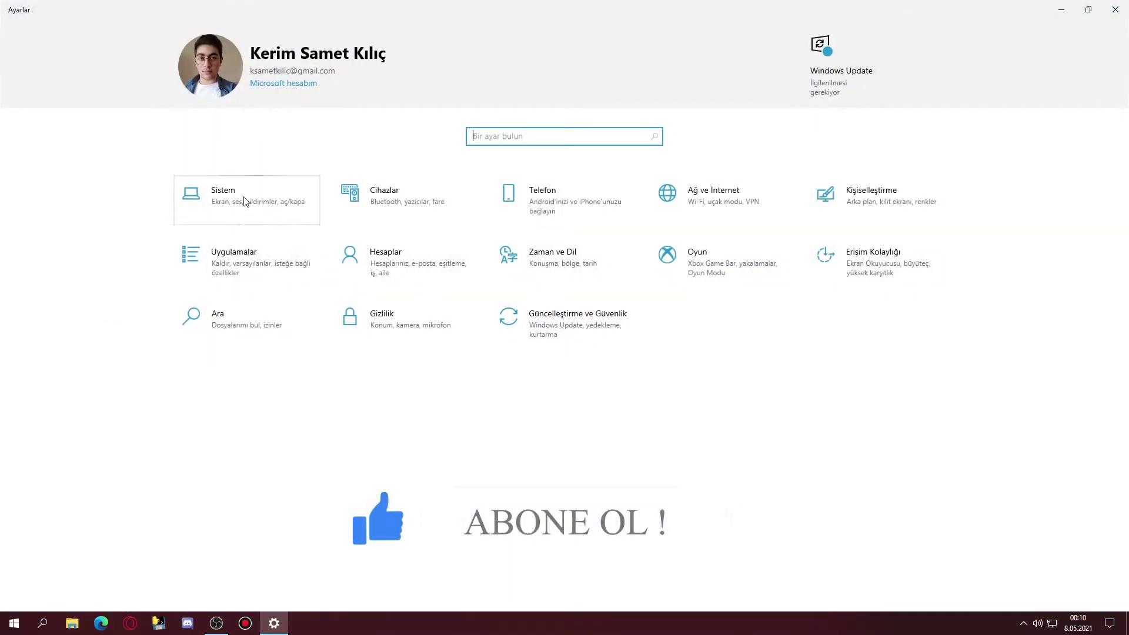
# Step: Review the Sistem settings for notifications, focus assist, power and sleep, and multitasking, then return to the Ayarlar home page
pyautogui.click(218, 203)
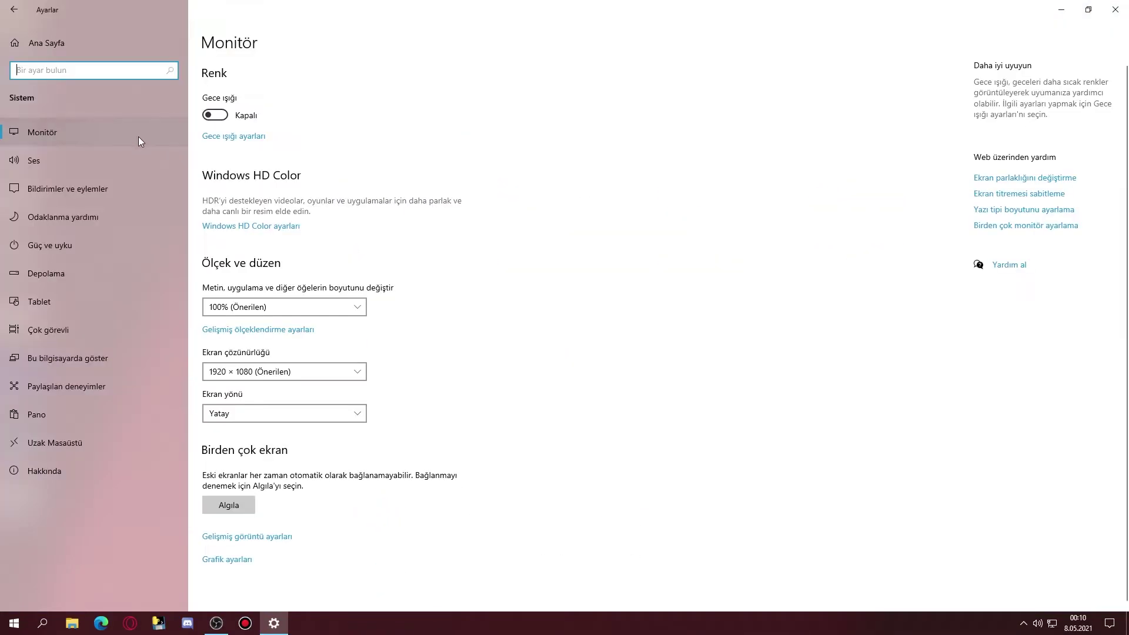
pyautogui.click(90, 192)
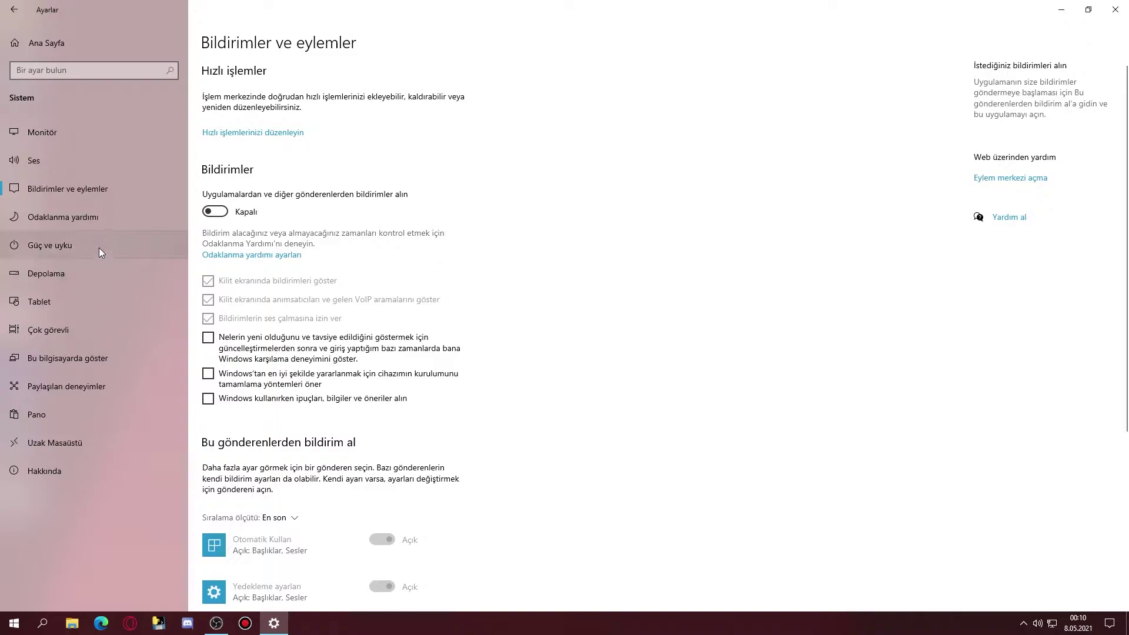
pyautogui.click(111, 221)
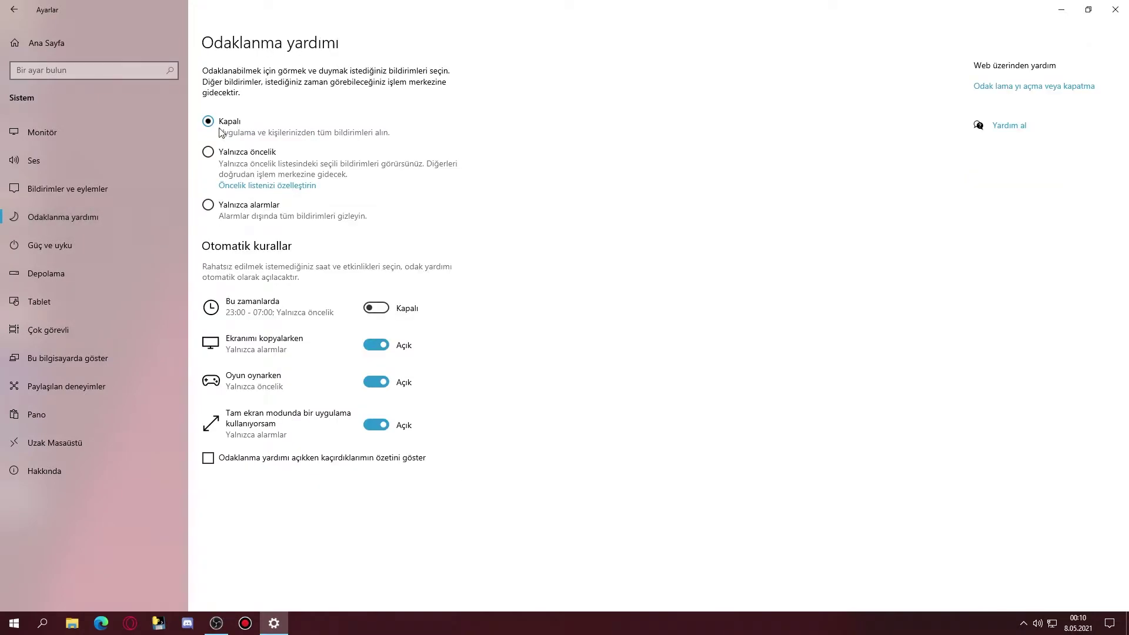
pyautogui.click(98, 247)
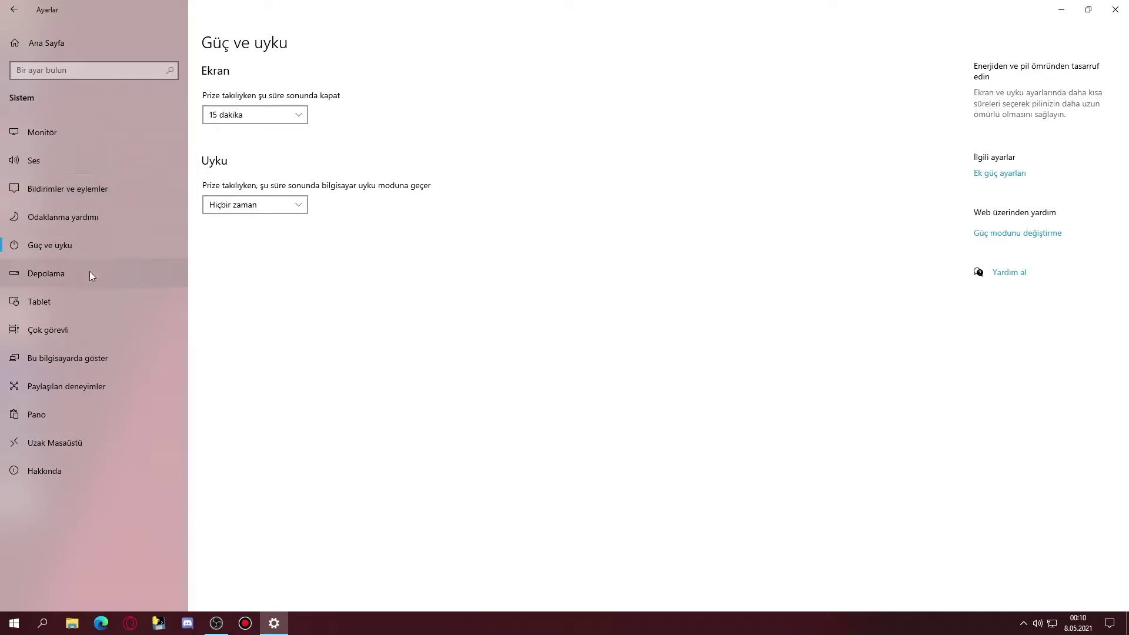
pyautogui.click(100, 327)
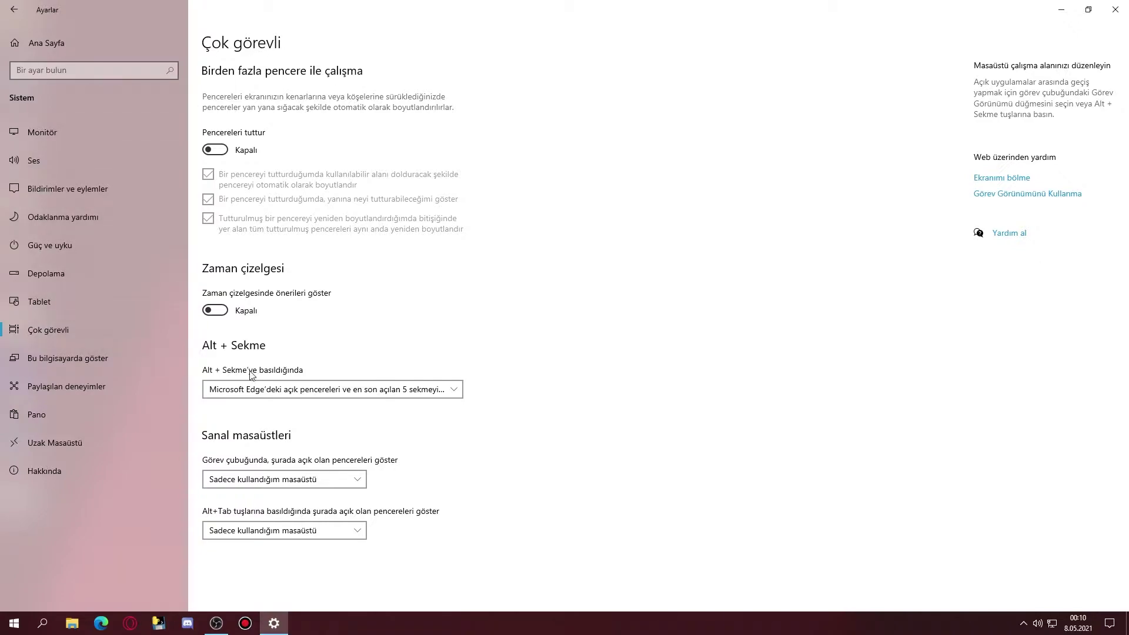
pyautogui.click(14, 10)
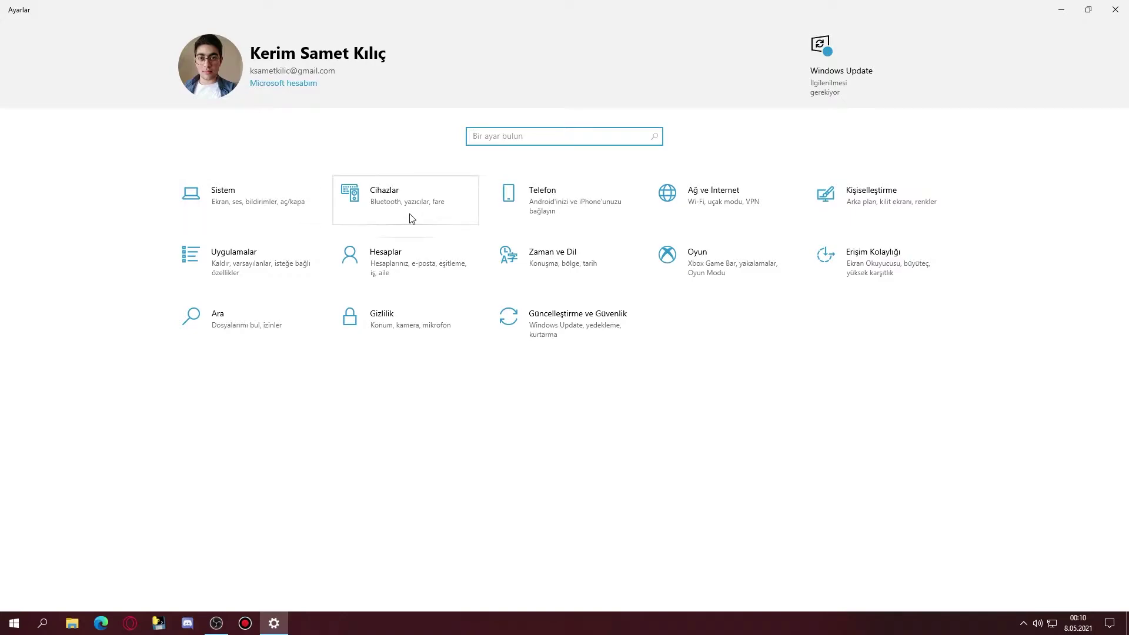
# Step: Review the Xbox Game Bar, Oyun Modu and Windows Update settings, then close Ayarlar
pyautogui.click(714, 260)
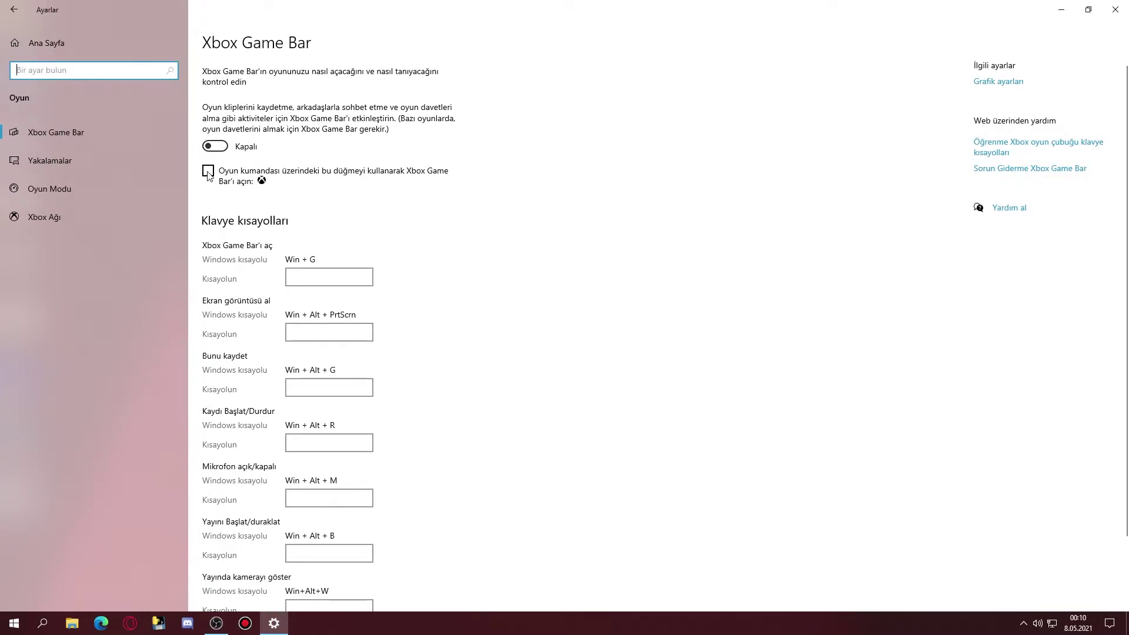
pyautogui.click(140, 193)
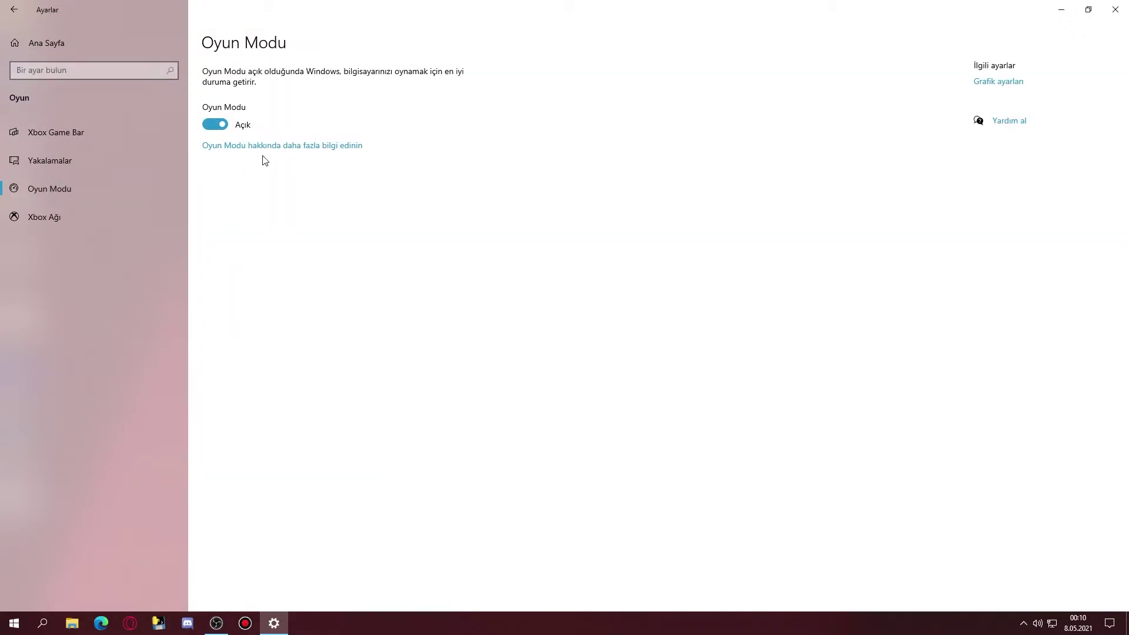
pyautogui.click(12, 8)
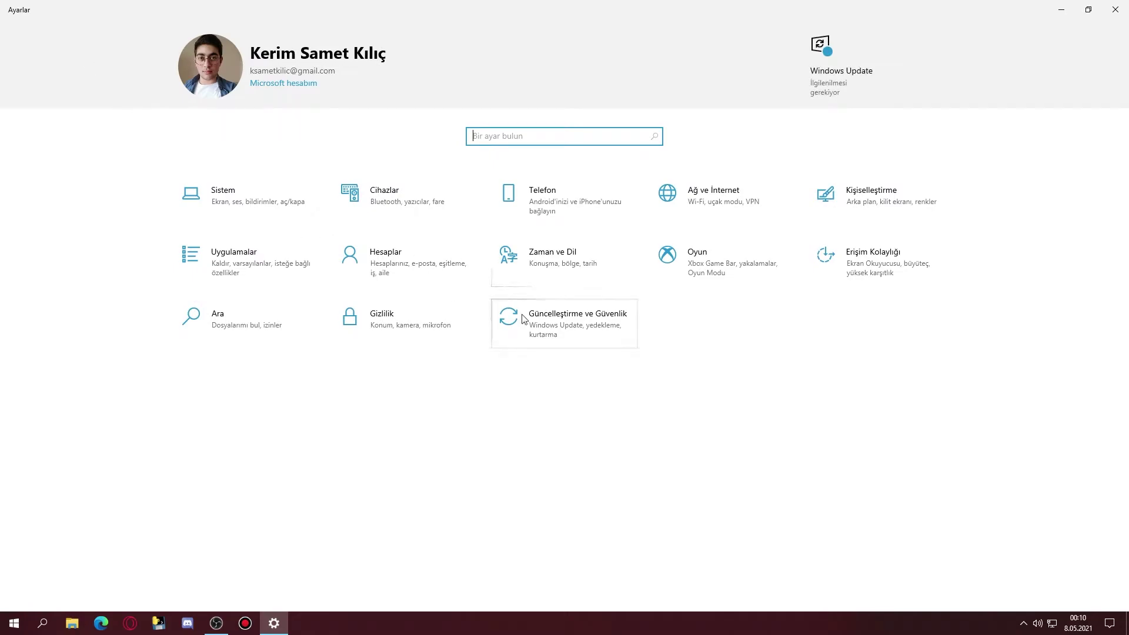
pyautogui.click(546, 328)
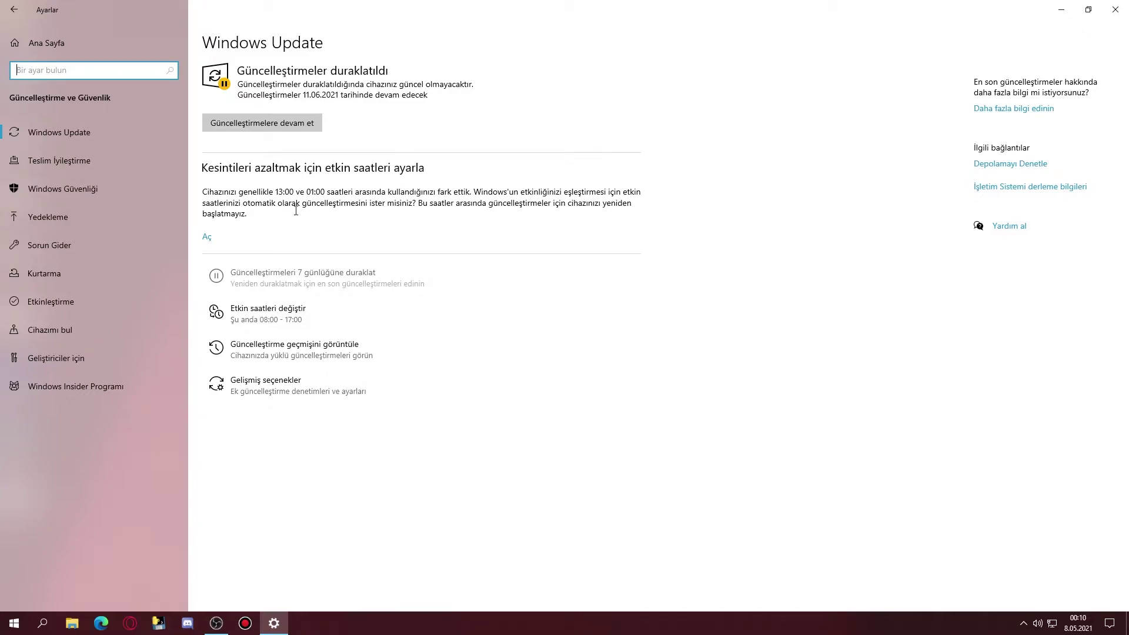
pyautogui.click(1116, 9)
# Step: Refresh the desktop and open Görev Yöneticisi
pyautogui.rightClick(471, 77)
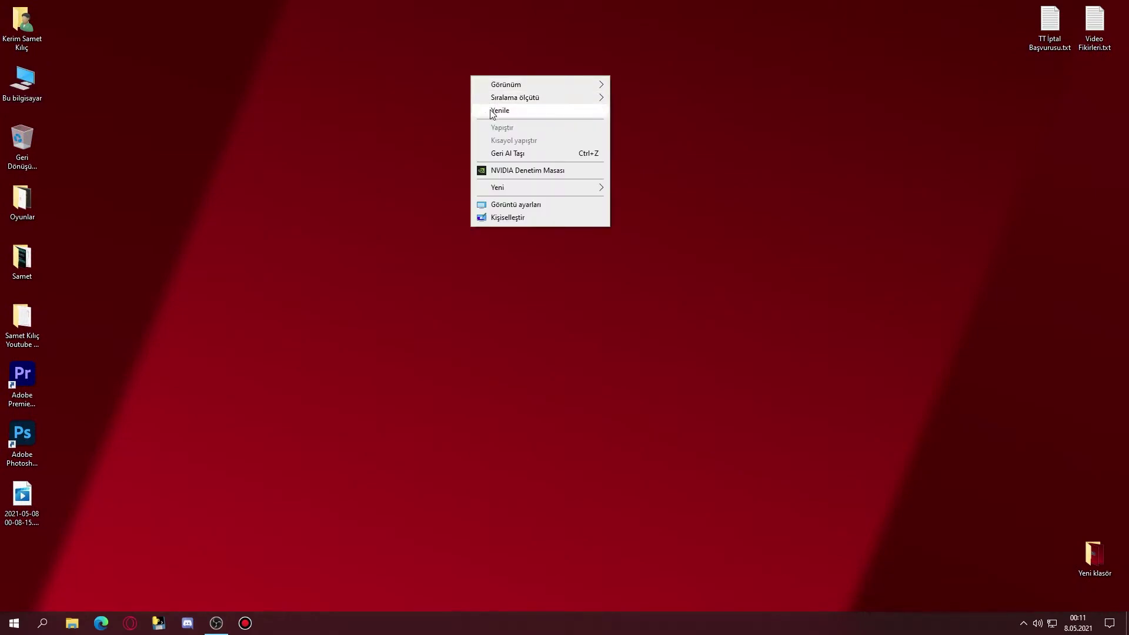
pyautogui.click(497, 110)
pyautogui.rightClick(559, 622)
pyautogui.click(586, 579)
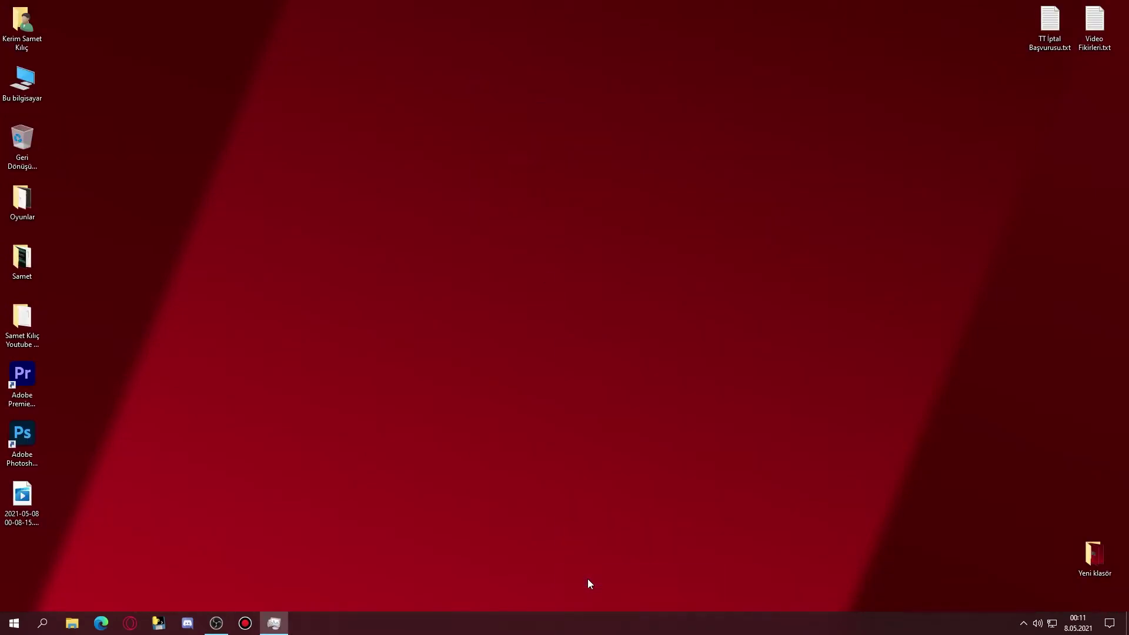
pyautogui.moveTo(340, 93); pyautogui.dragTo(352, 93)
# Step: End the TeamViewer (32 bit) process in the list of running processes
pyautogui.moveTo(641, 175); pyautogui.dragTo(650, 247)
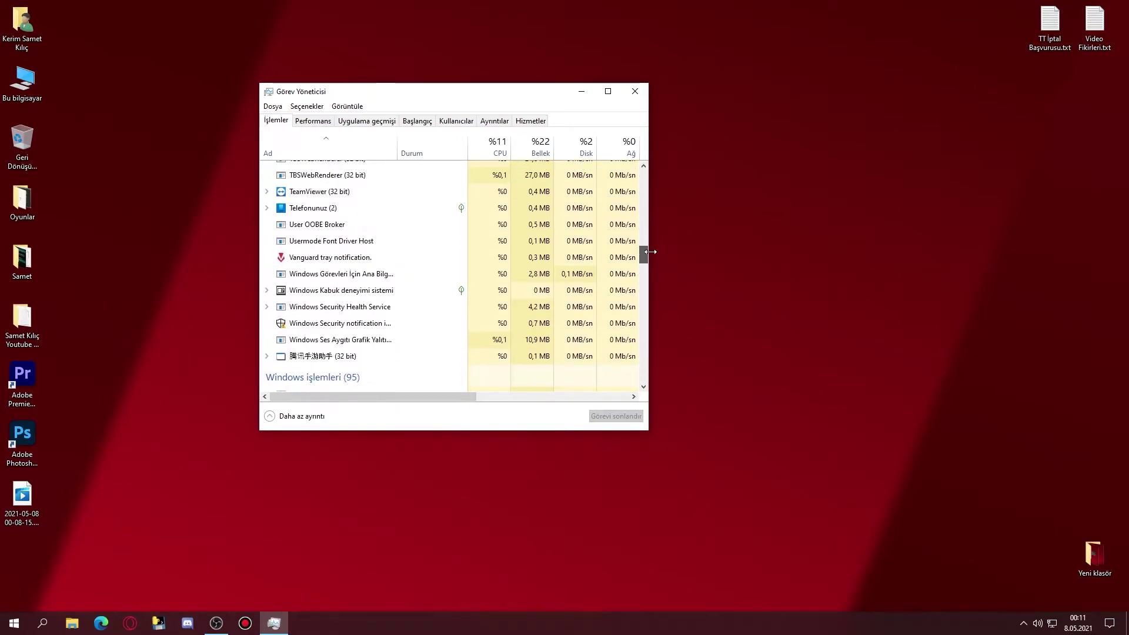
pyautogui.click(361, 191)
pyautogui.click(612, 421)
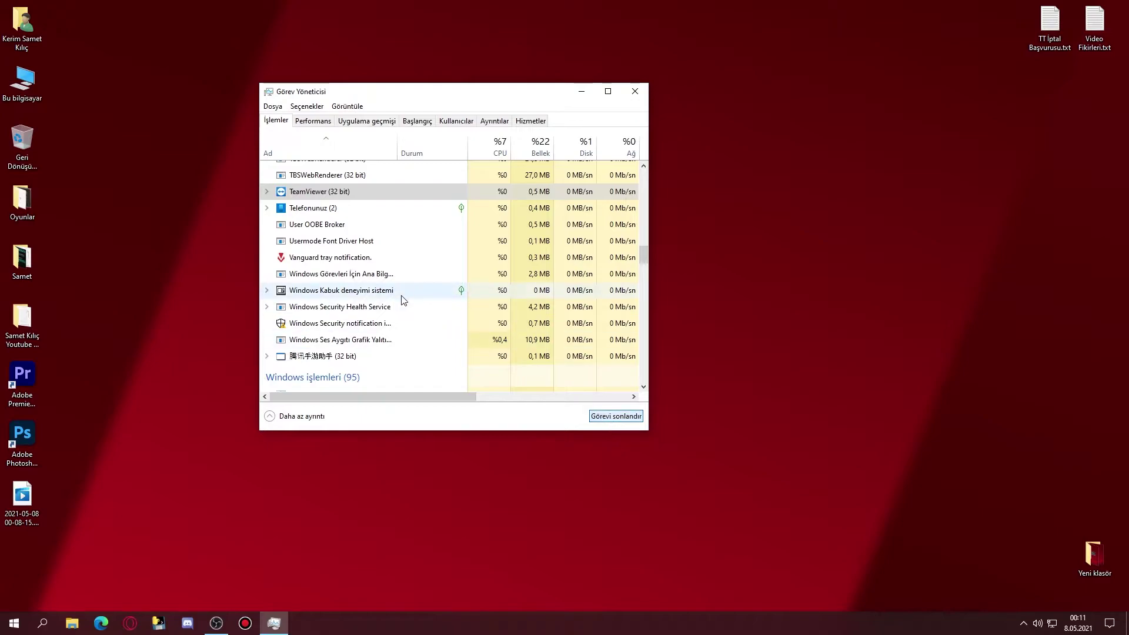
pyautogui.click(398, 298)
pyautogui.scroll(-3, 397, 297)
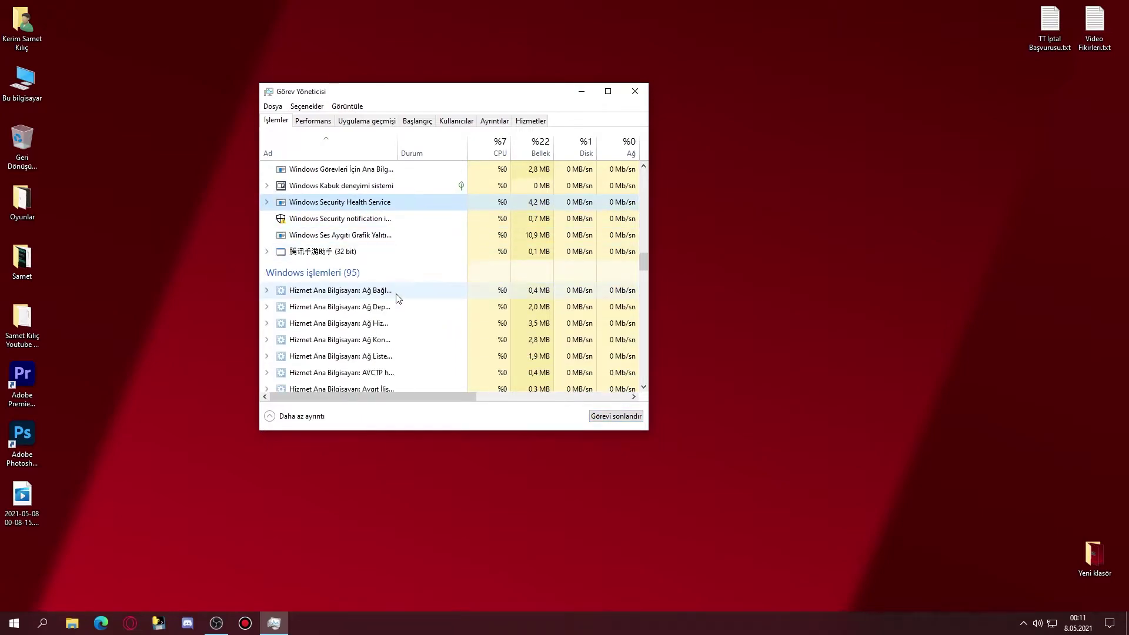
# Step: Examine the list of startup programs for their status and startup impact
pyautogui.click(418, 121)
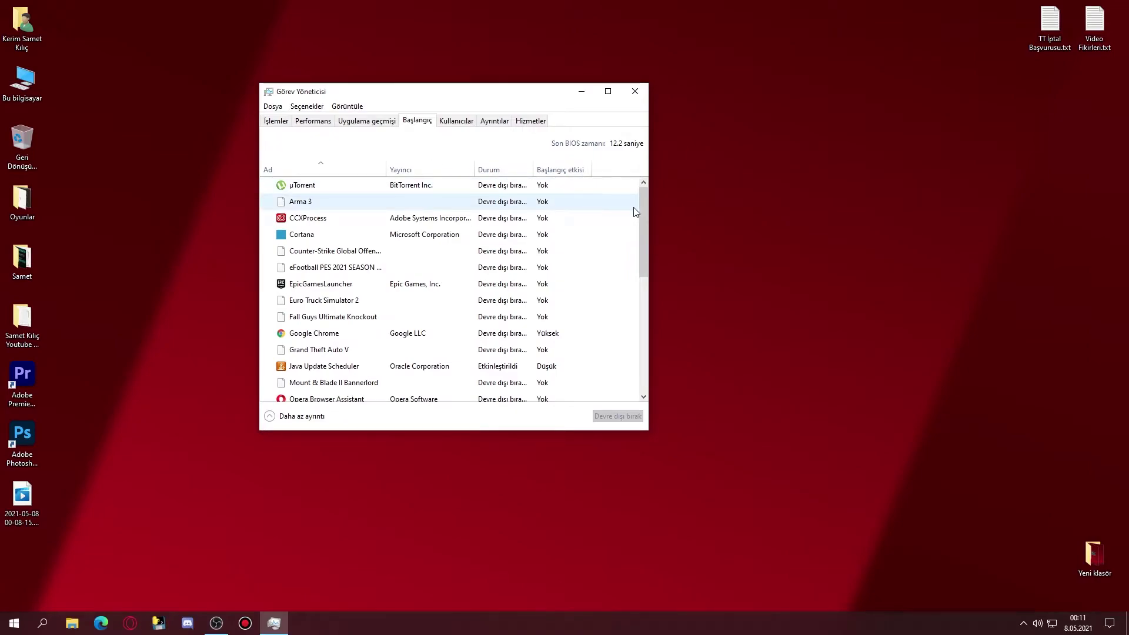
pyautogui.moveTo(645, 213); pyautogui.dragTo(652, 340)
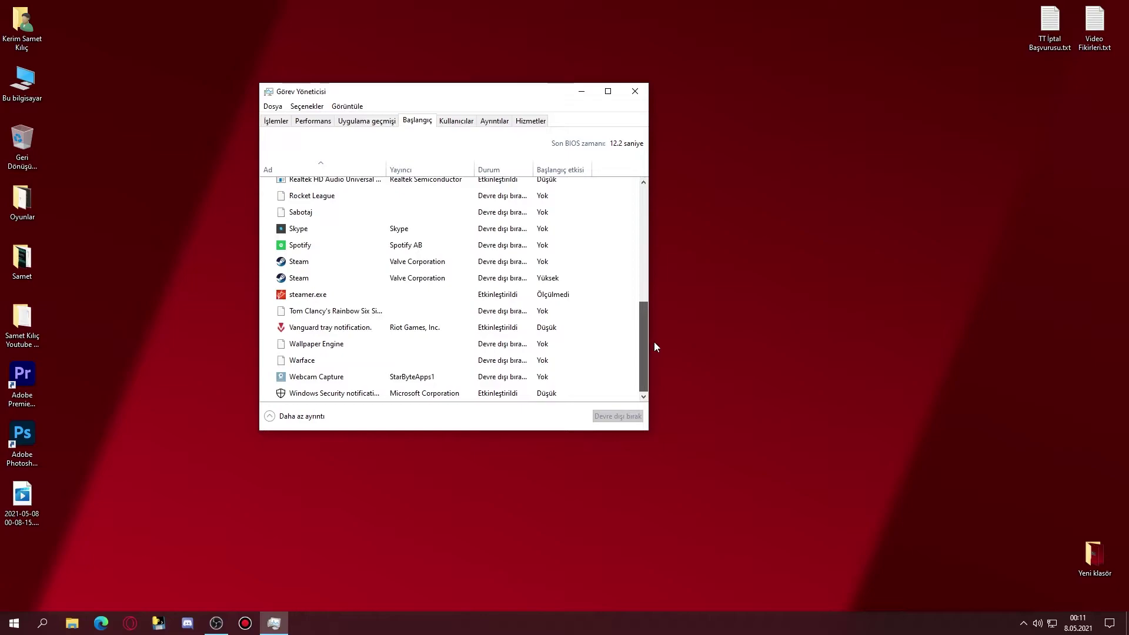
pyautogui.moveTo(654, 341); pyautogui.dragTo(653, 205)
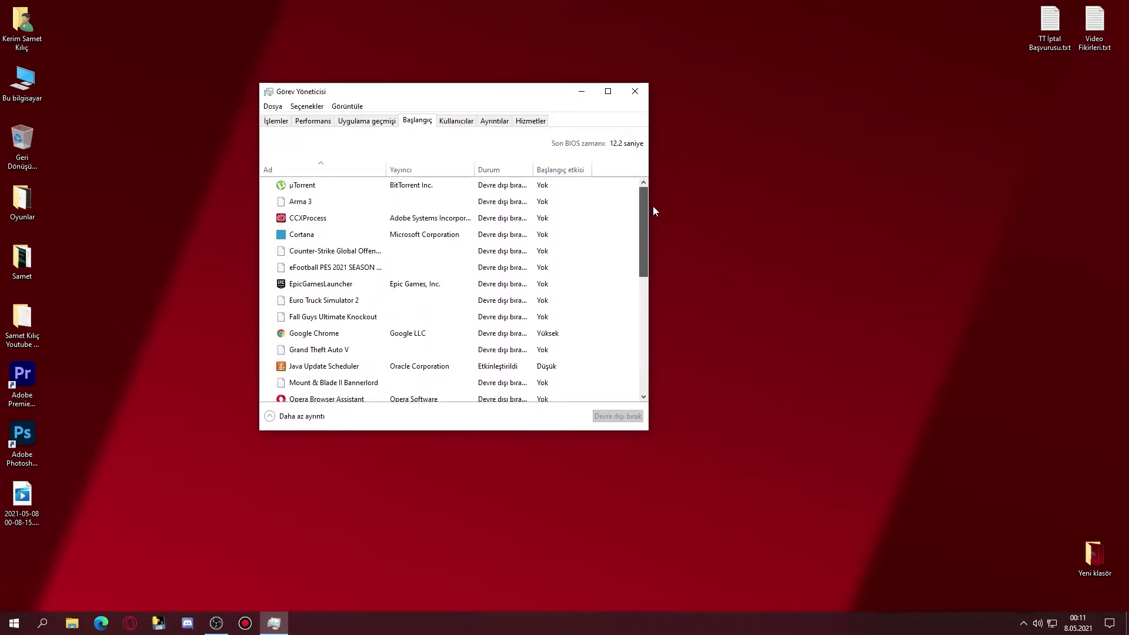
# Step: Inspect the options available for the µTorrent entry in the startup list
pyautogui.rightClick(416, 187)
pyautogui.click(510, 186)
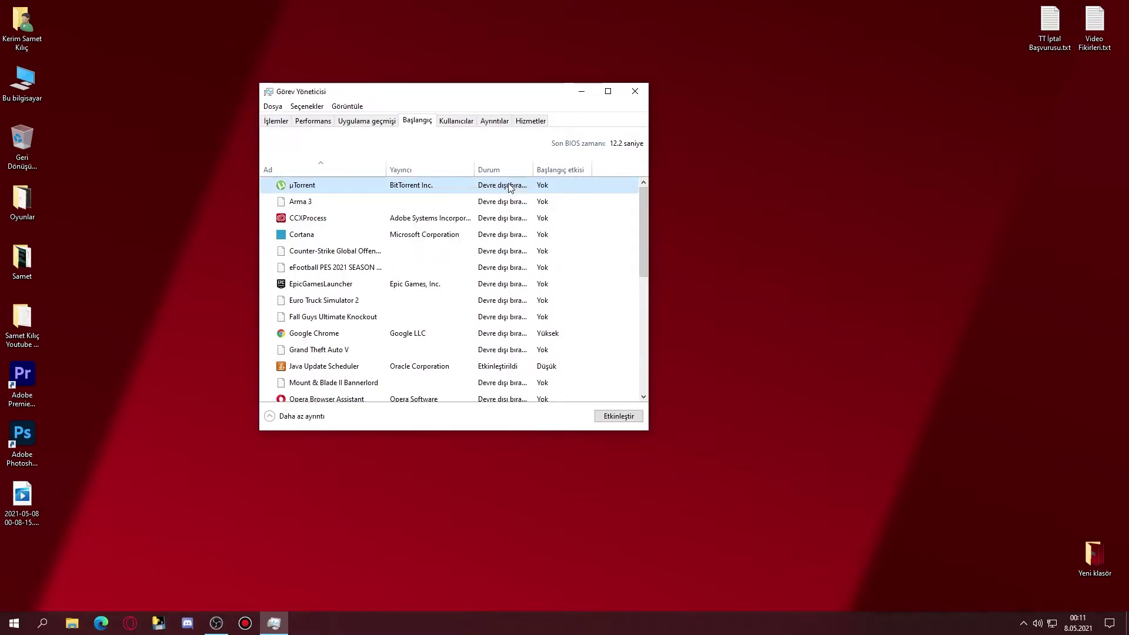
pyautogui.rightClick(464, 188)
pyautogui.click(469, 195)
pyautogui.rightClick(465, 193)
pyautogui.click(505, 197)
# Step: Review the remaining startup programs and close Görev Yöneticisi
pyautogui.scroll(-2, 459, 247)
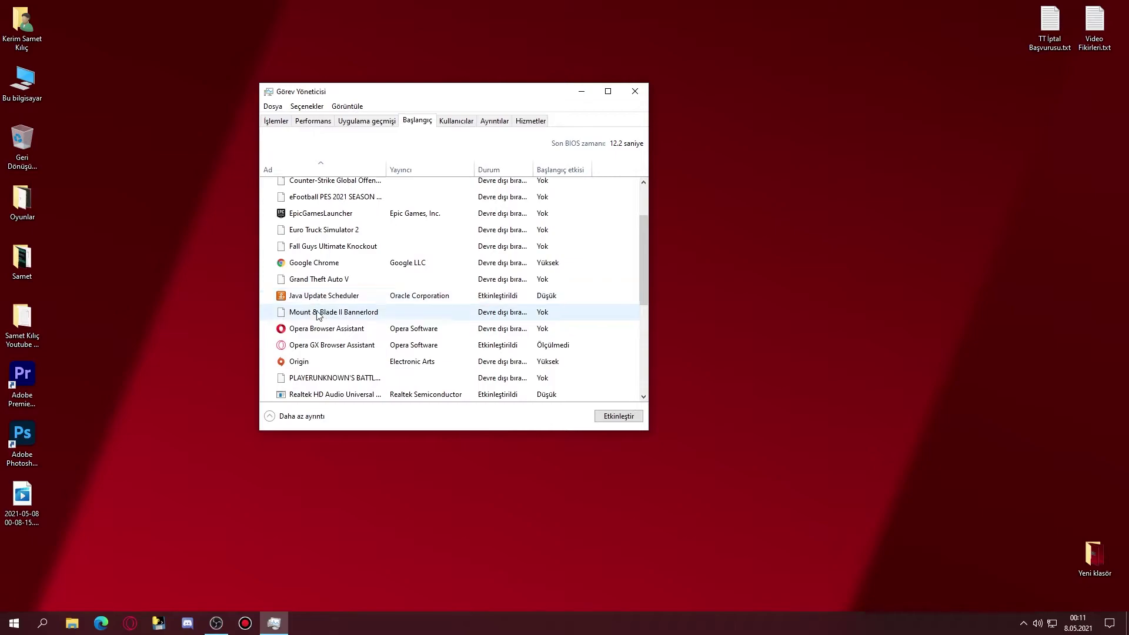
pyautogui.scroll(-1, 311, 341)
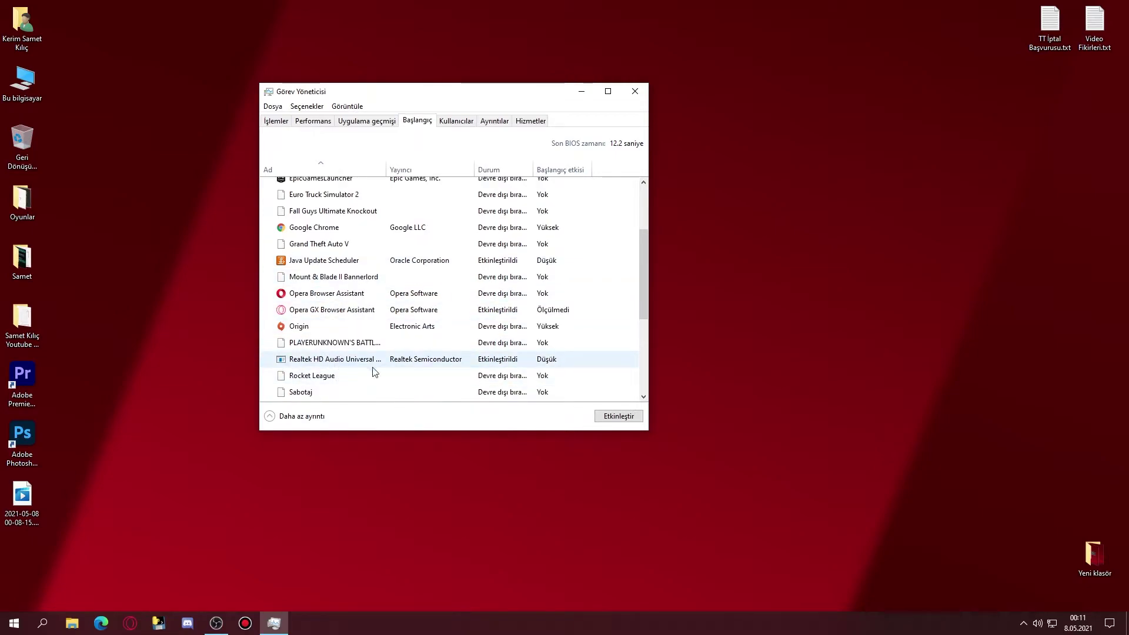
pyautogui.scroll(3, 329, 315)
pyautogui.scroll(-1, 335, 316)
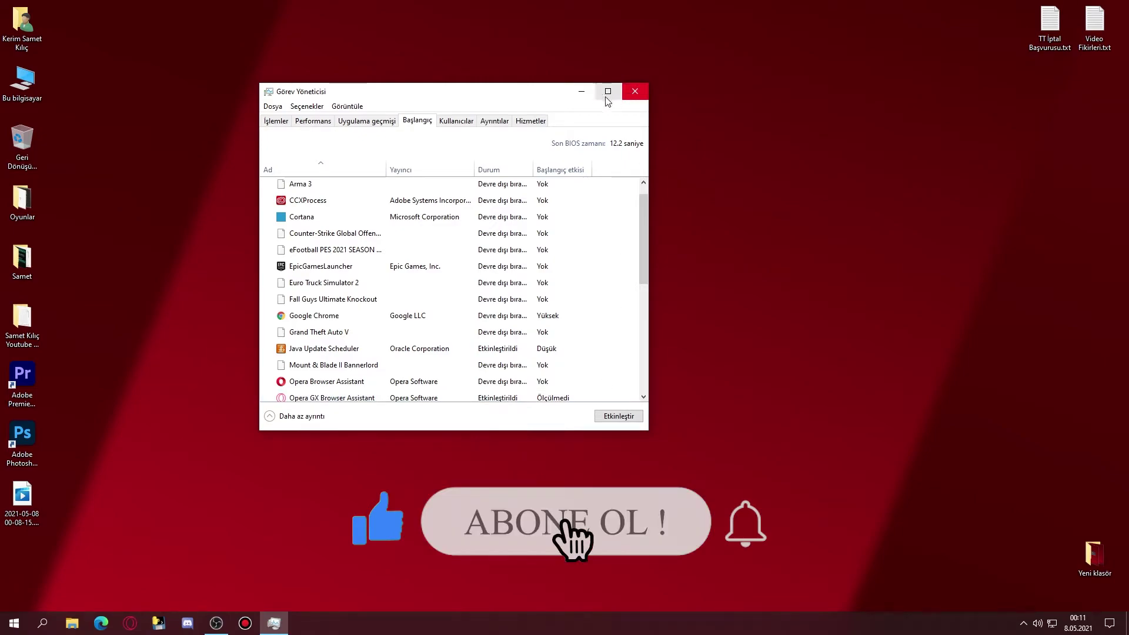
pyautogui.click(635, 91)
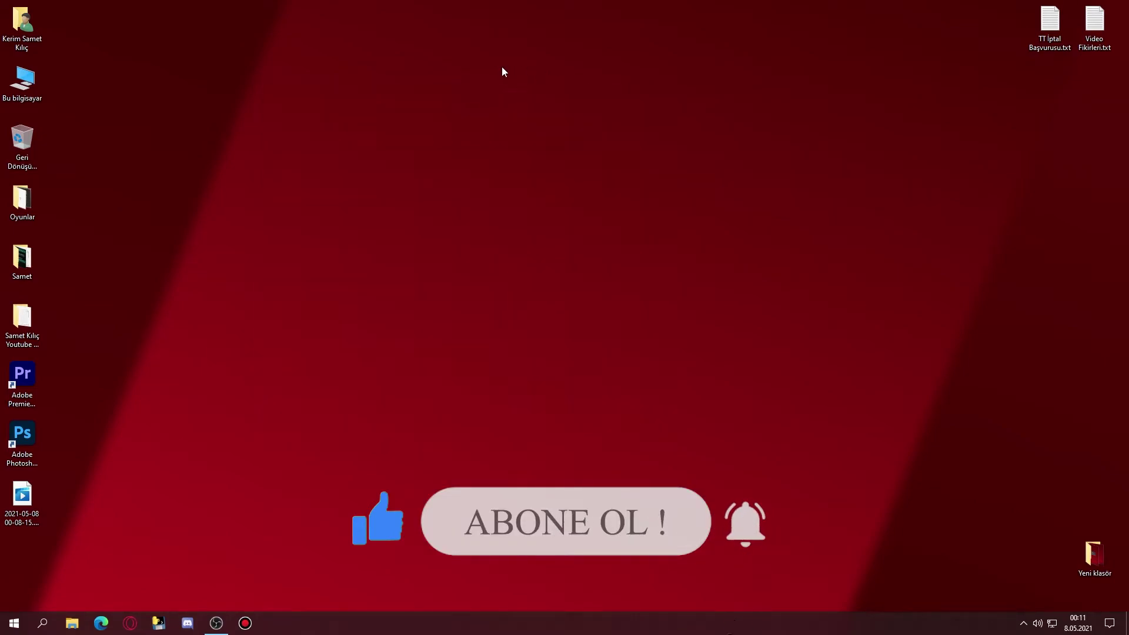
# Step: Refresh the desktop and open NVIDIA Denetim Masası
pyautogui.rightClick(482, 70)
pyautogui.click(505, 106)
pyautogui.rightClick(237, 158)
pyautogui.click(294, 254)
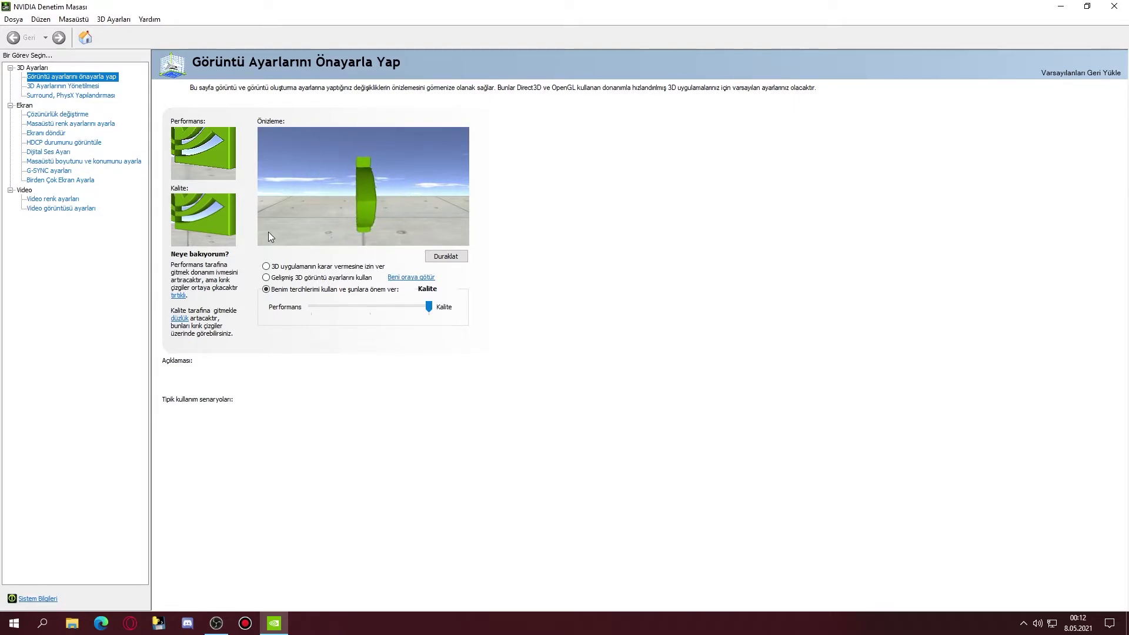
# Step: Set the image settings preference fully to Performans, apply it and close NVIDIA Denetim Masası
pyautogui.moveTo(277, 292)
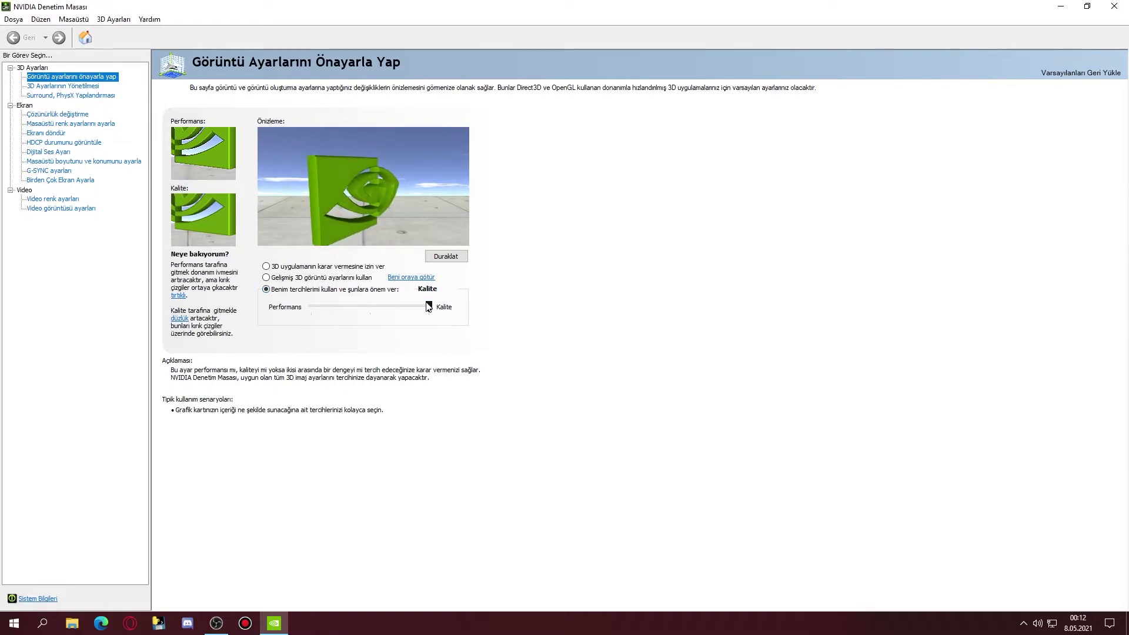
pyautogui.moveTo(428, 306); pyautogui.dragTo(289, 317)
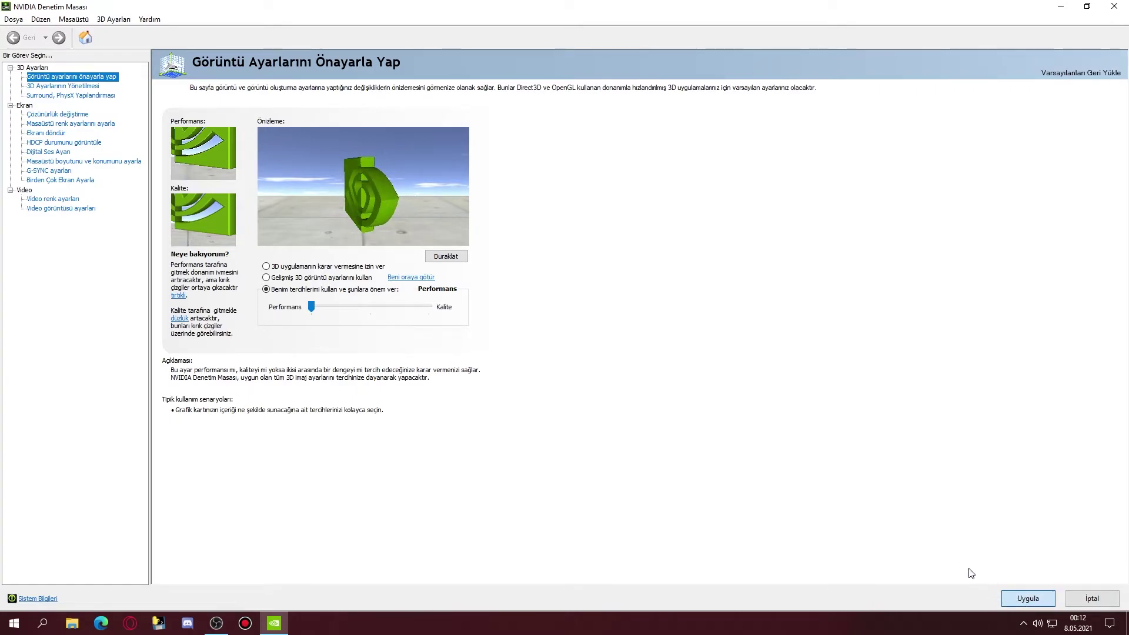
pyautogui.click(1008, 595)
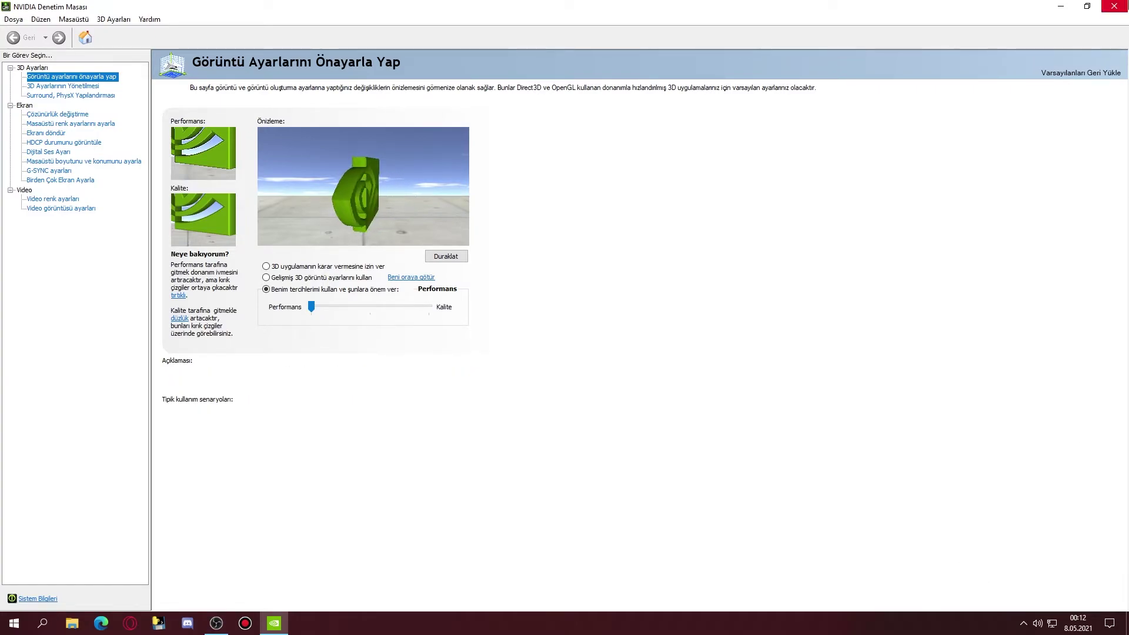
pyautogui.moveTo(326, 317)
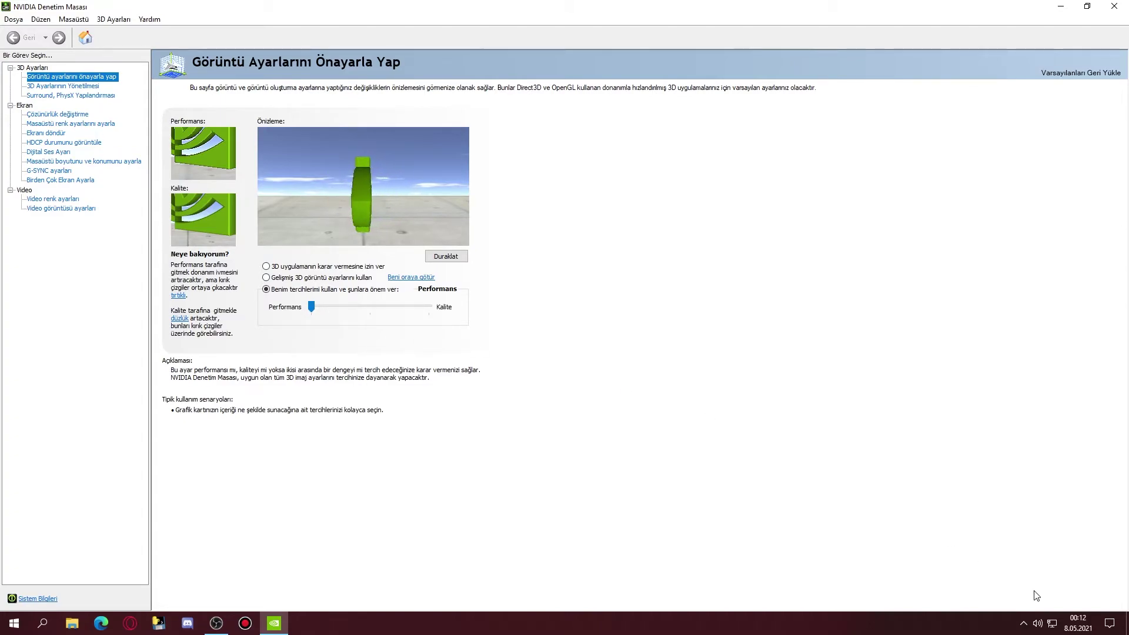
pyautogui.click(1115, 6)
# Step: Refresh the desktop, then open the properties of Yerel Disk (C:) from Bu bilgisayar
pyautogui.rightClick(361, 175)
pyautogui.click(380, 208)
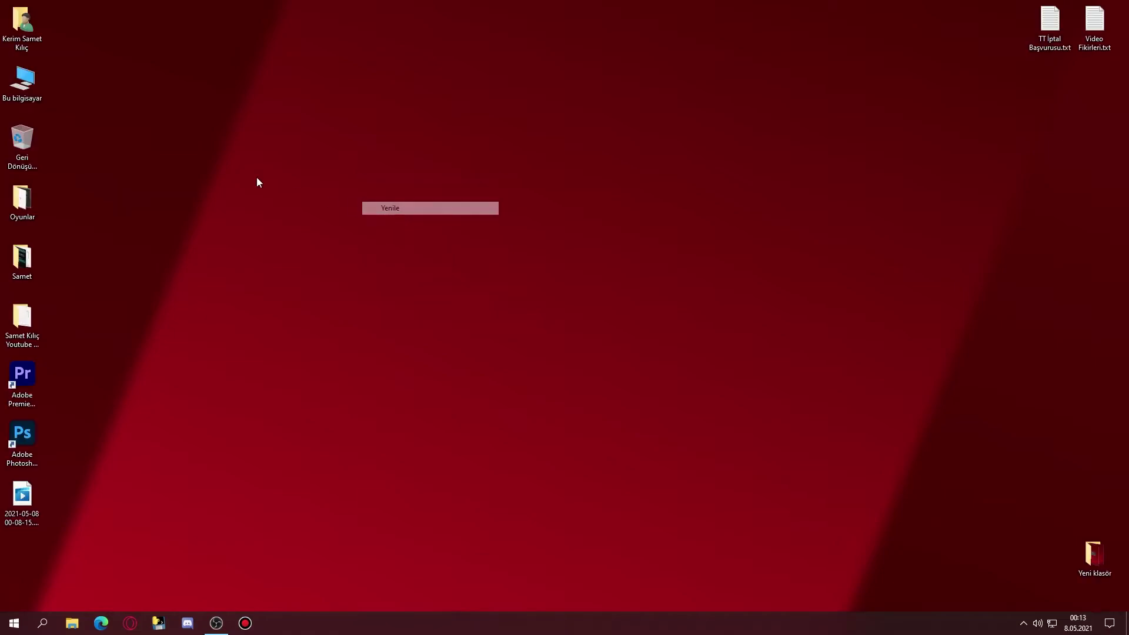
pyautogui.doubleClick(18, 88)
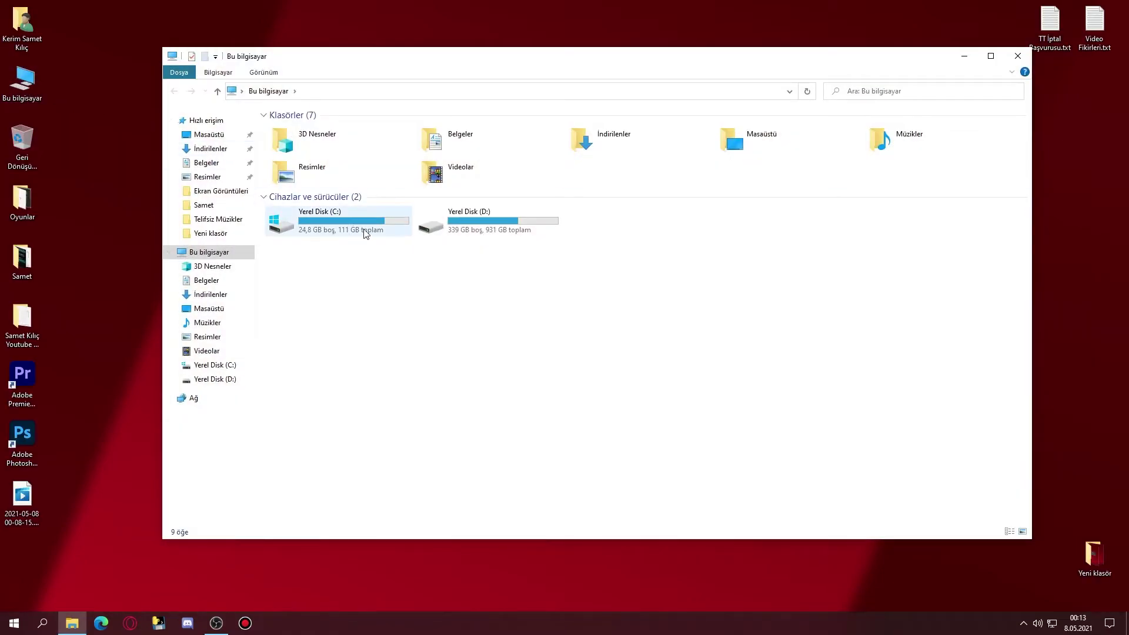
pyautogui.moveTo(608, 326); pyautogui.dragTo(335, 229)
pyautogui.click(336, 228)
pyautogui.rightClick(335, 226)
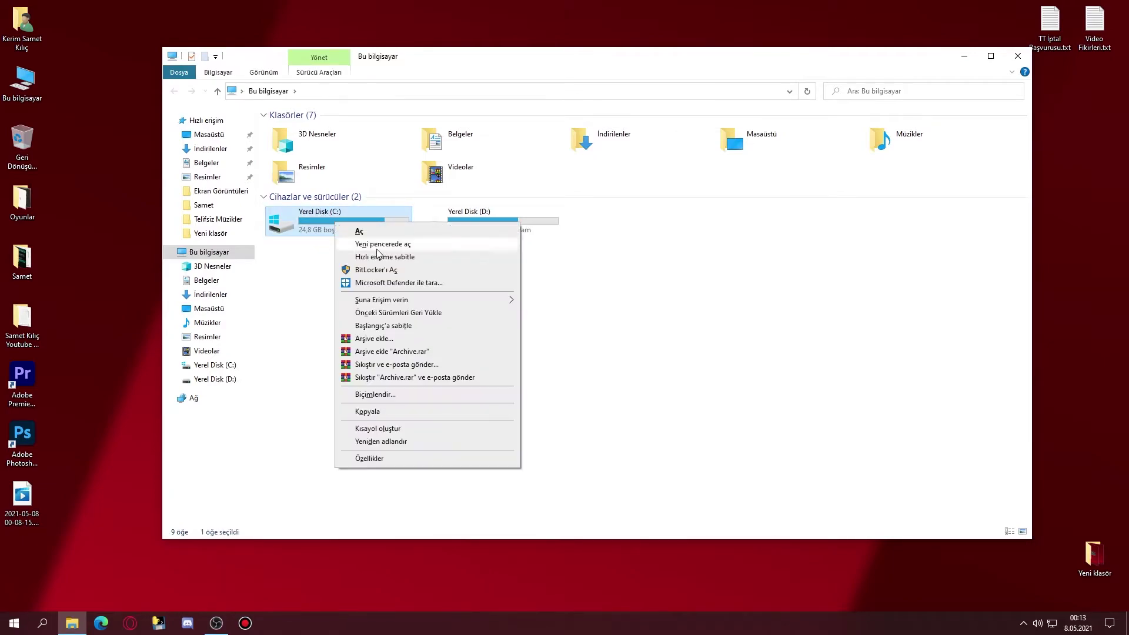
pyautogui.click(385, 458)
# Step: Run the drive optimisation on C: and close the optimisation and drive properties windows
pyautogui.click(416, 262)
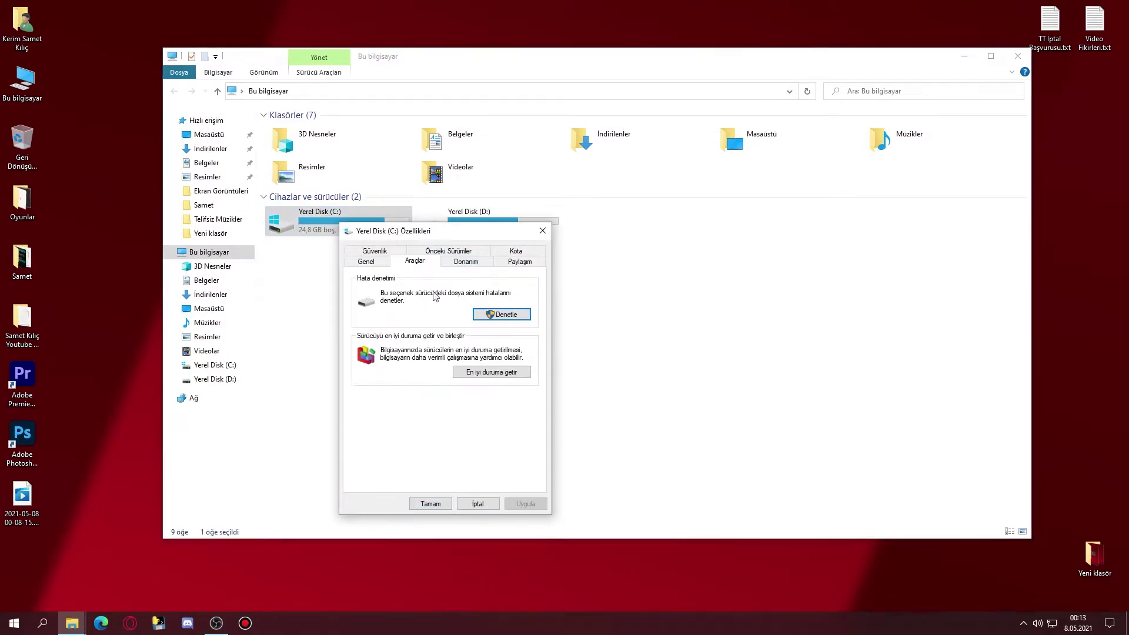
pyautogui.click(483, 374)
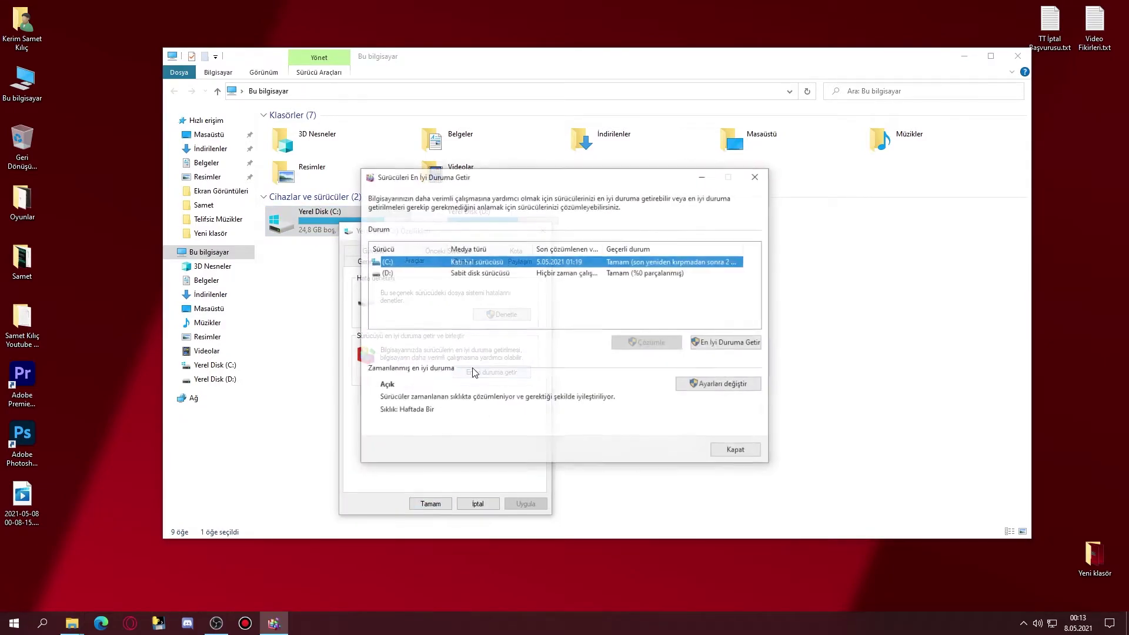
pyautogui.click(723, 348)
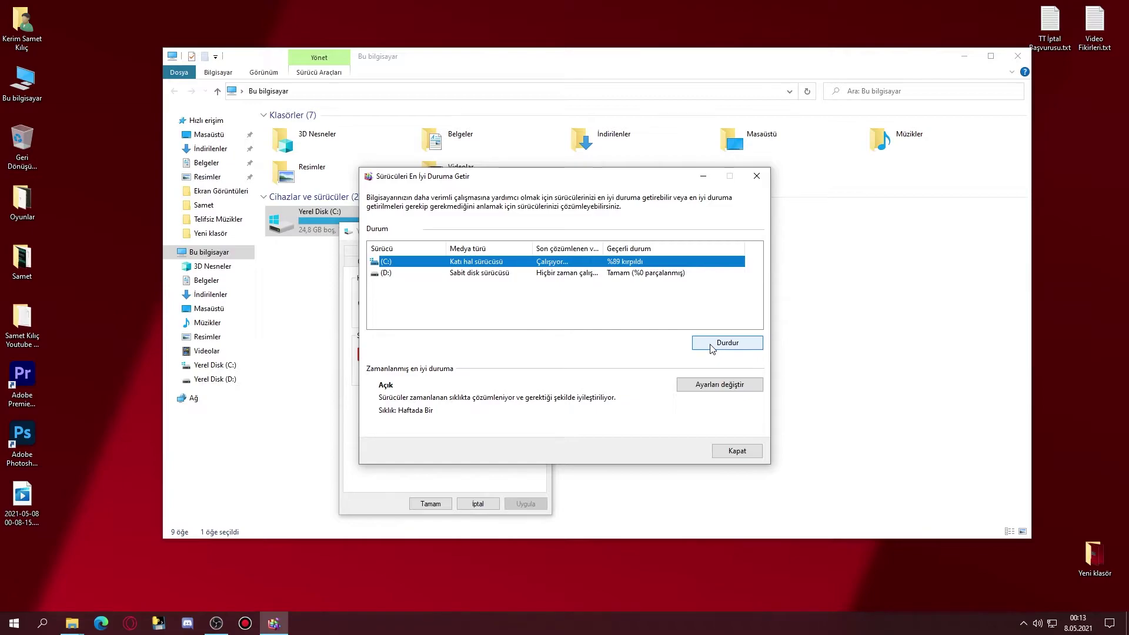
pyautogui.click(737, 451)
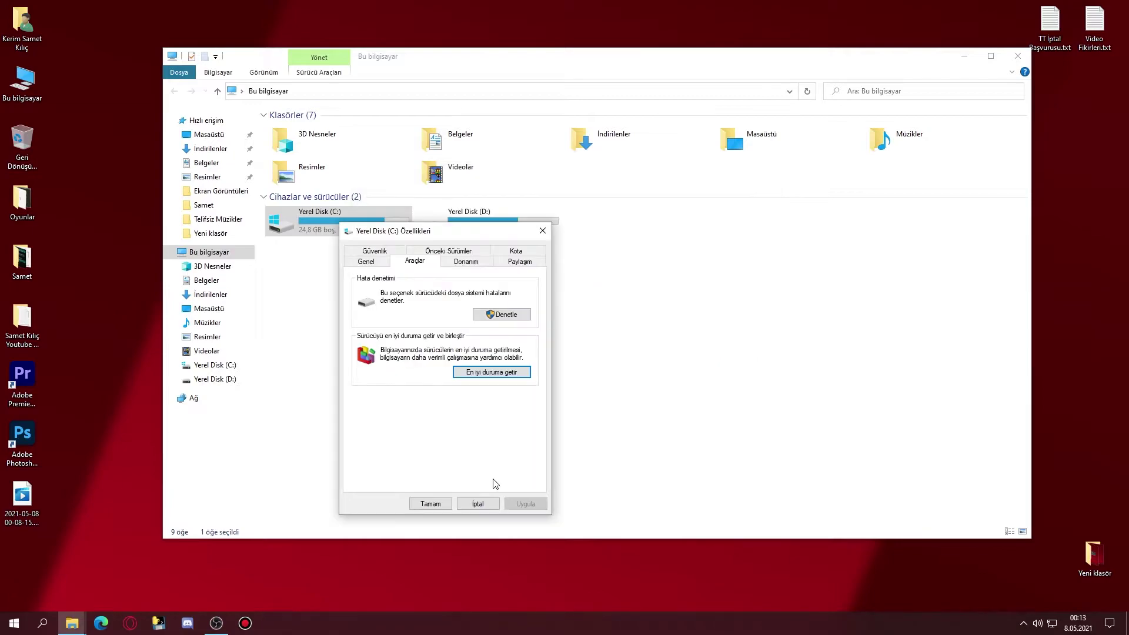
pyautogui.click(477, 503)
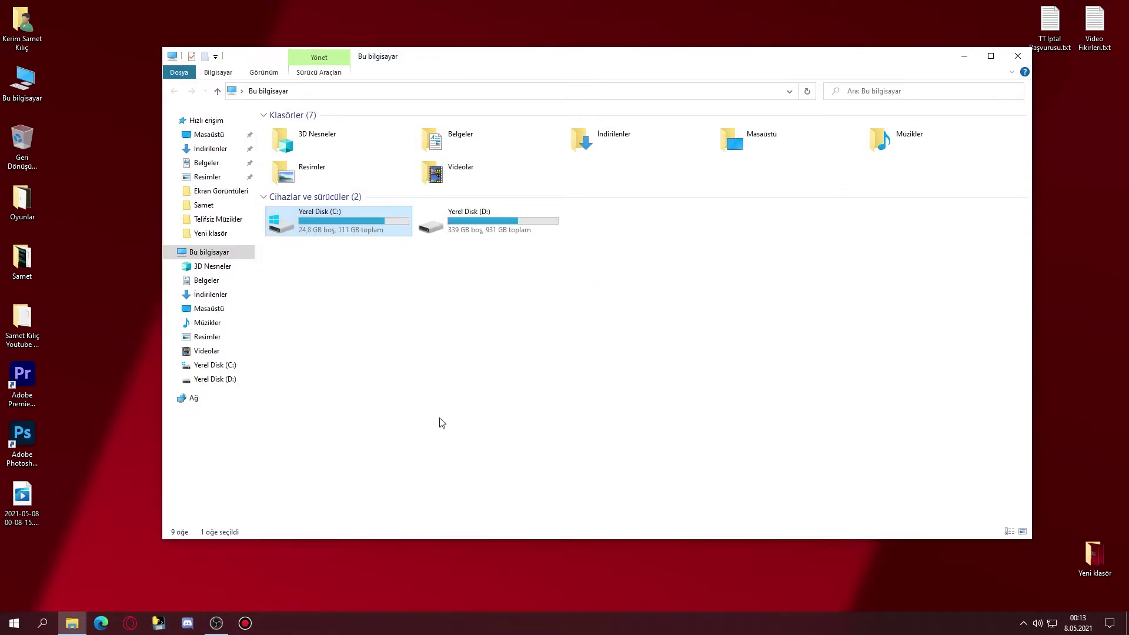
# Step: Go to the Win64_Shipping_Client folder inside bin of Mount & Blade II Bannerlord on Yerel Disk (D:)
pyautogui.doubleClick(451, 217)
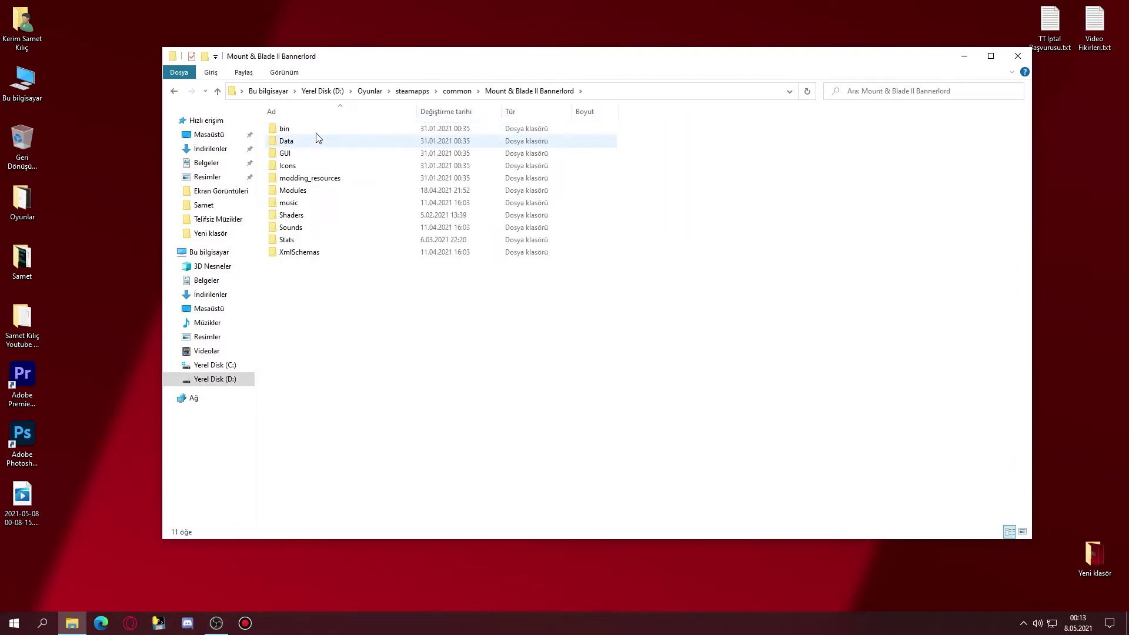
pyautogui.click(317, 128)
pyautogui.doubleClick(318, 128)
pyautogui.doubleClick(315, 144)
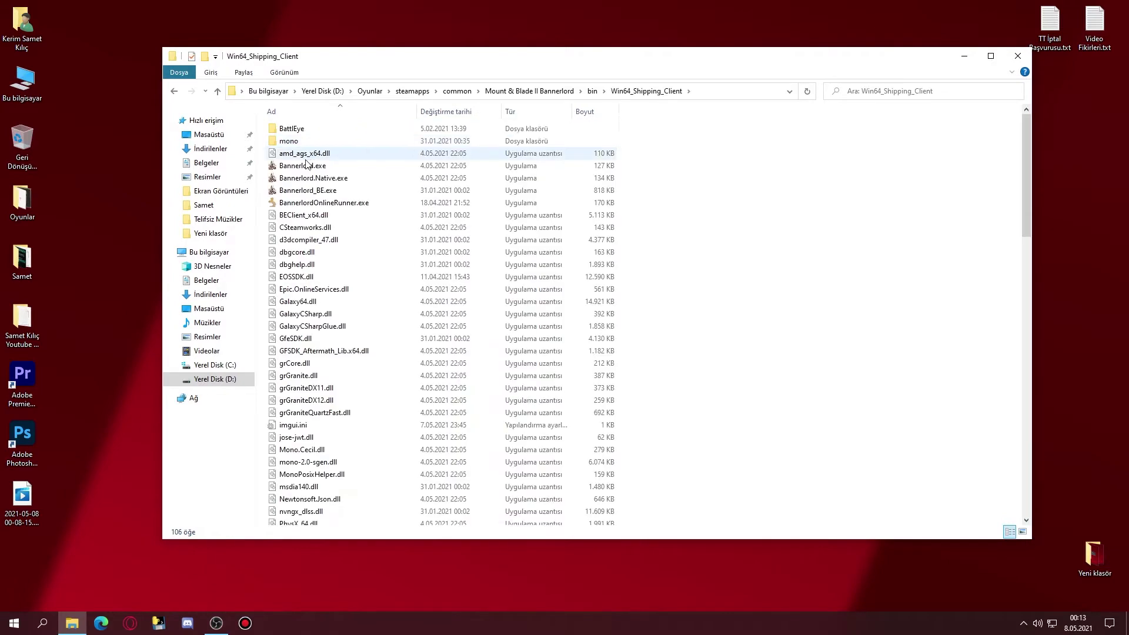
# Step: Look through the Win64_Shipping_Client folder for the Bannerlord executable files
pyautogui.click(312, 167)
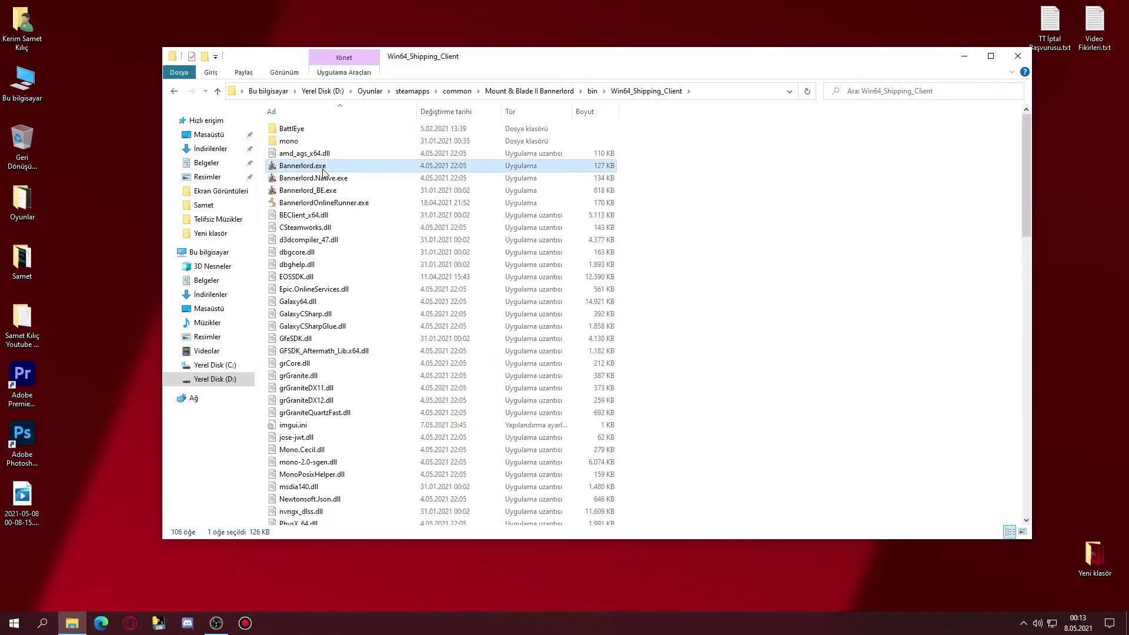
pyautogui.scroll(-2, 346, 184)
pyautogui.scroll(2, 345, 184)
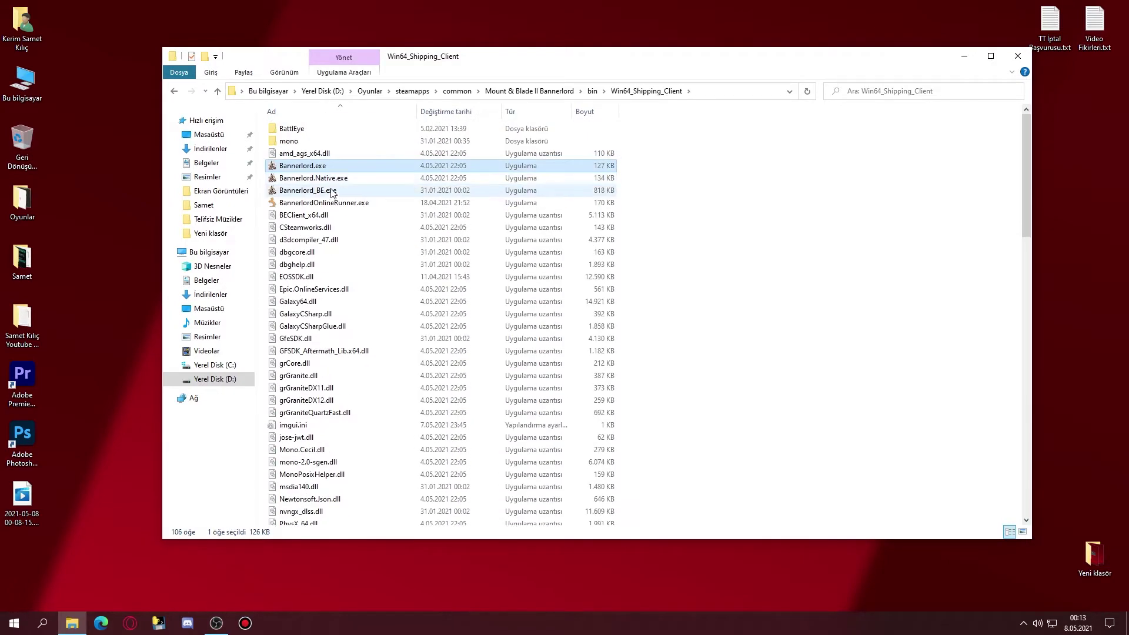
pyautogui.hotkey('shift', 'Down')
pyautogui.hotkey('shift', 'Down')
pyautogui.hotkey('shift', 'Down')
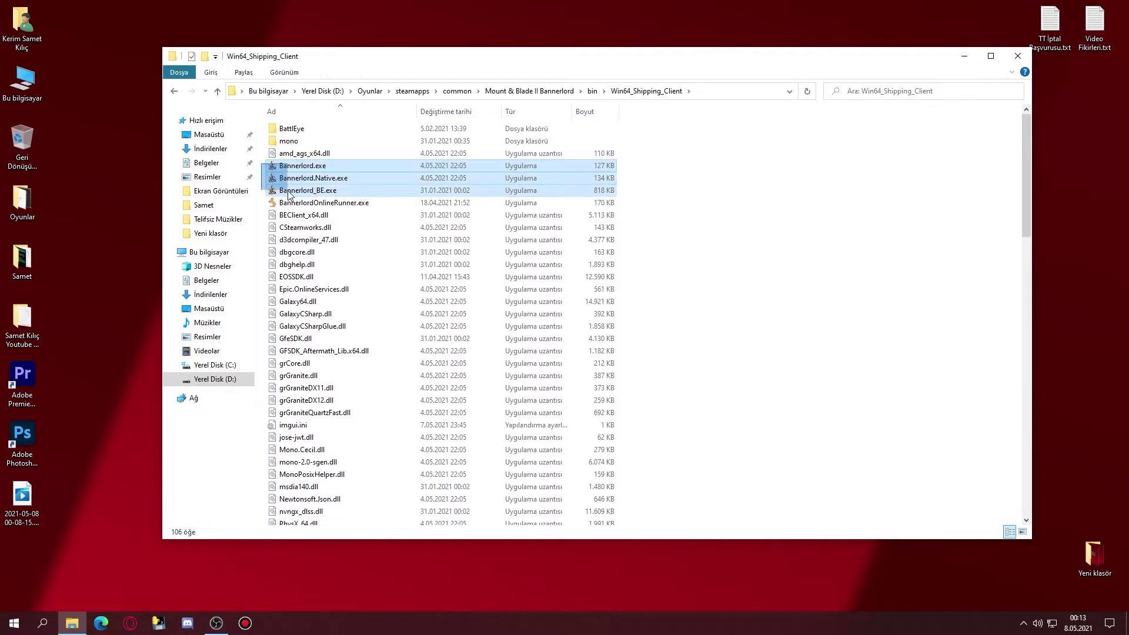
pyautogui.click(264, 172)
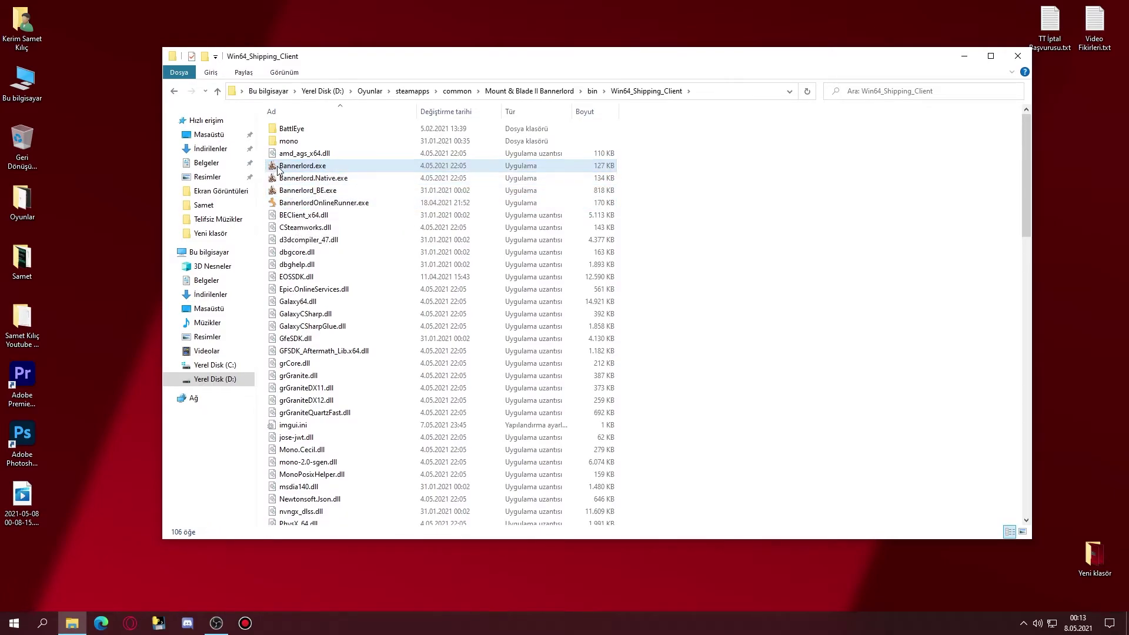
pyautogui.rightClick(274, 168)
pyautogui.click(263, 190)
pyautogui.click(277, 203)
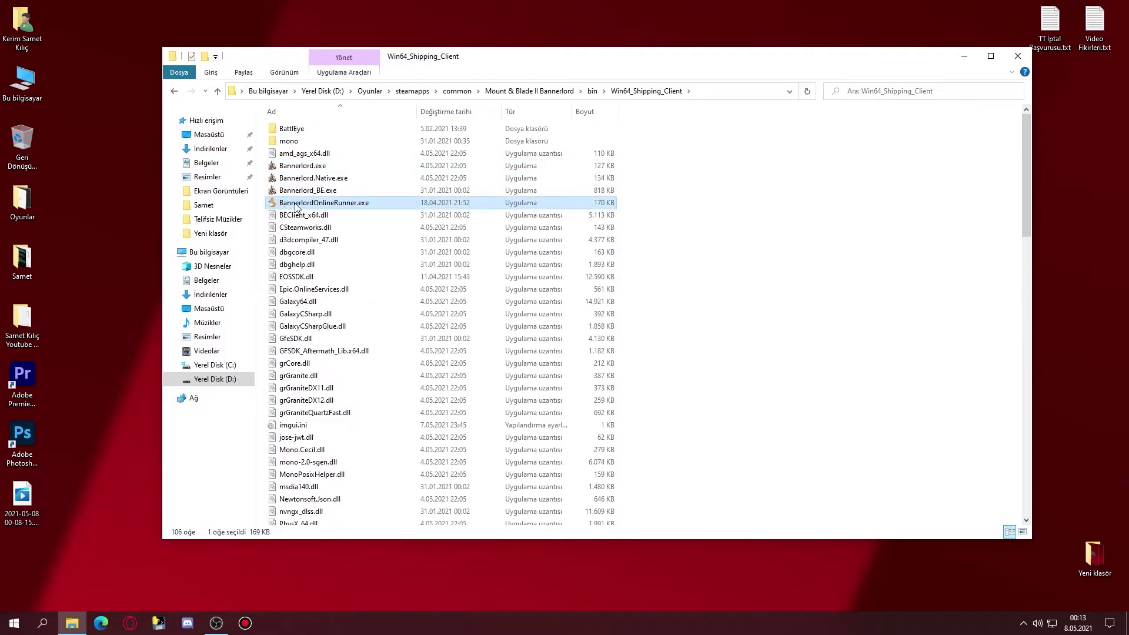
# Step: Override the high DPI scaling behaviour of Bannerlord.exe with scaling performed by Uygulama, and close its properties
pyautogui.rightClick(299, 167)
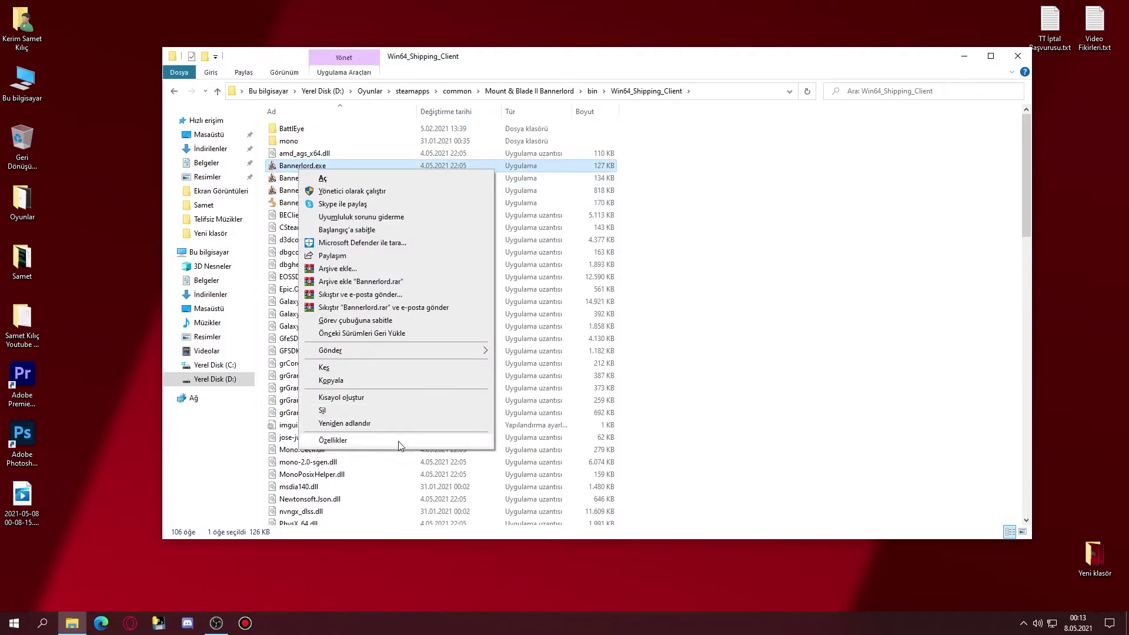
pyautogui.click(398, 442)
pyautogui.click(357, 198)
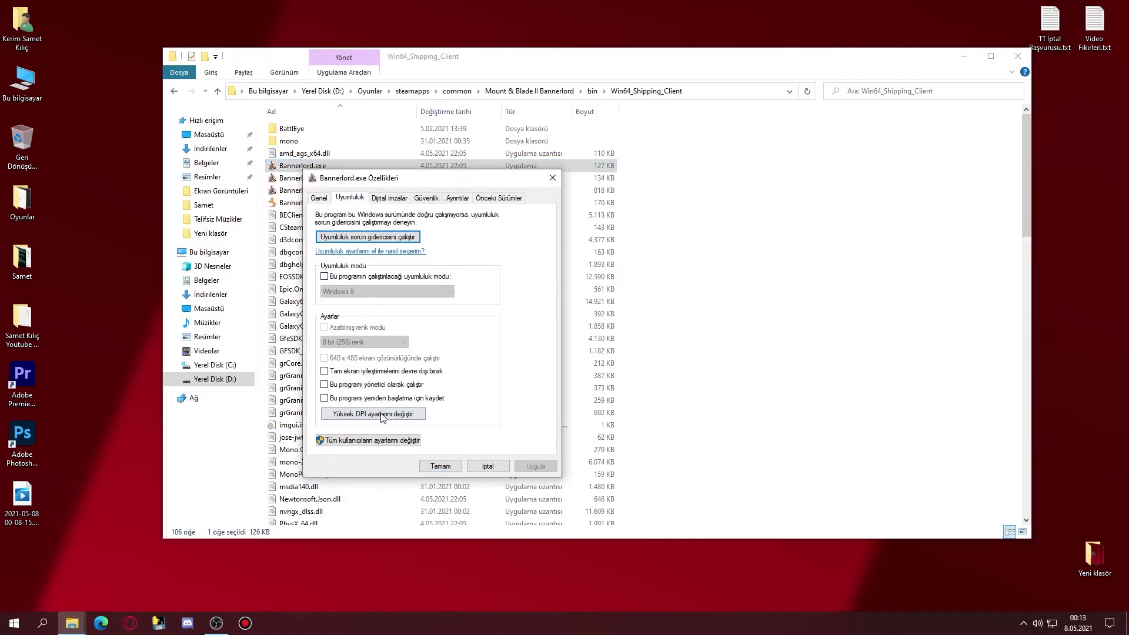
pyautogui.click(383, 415)
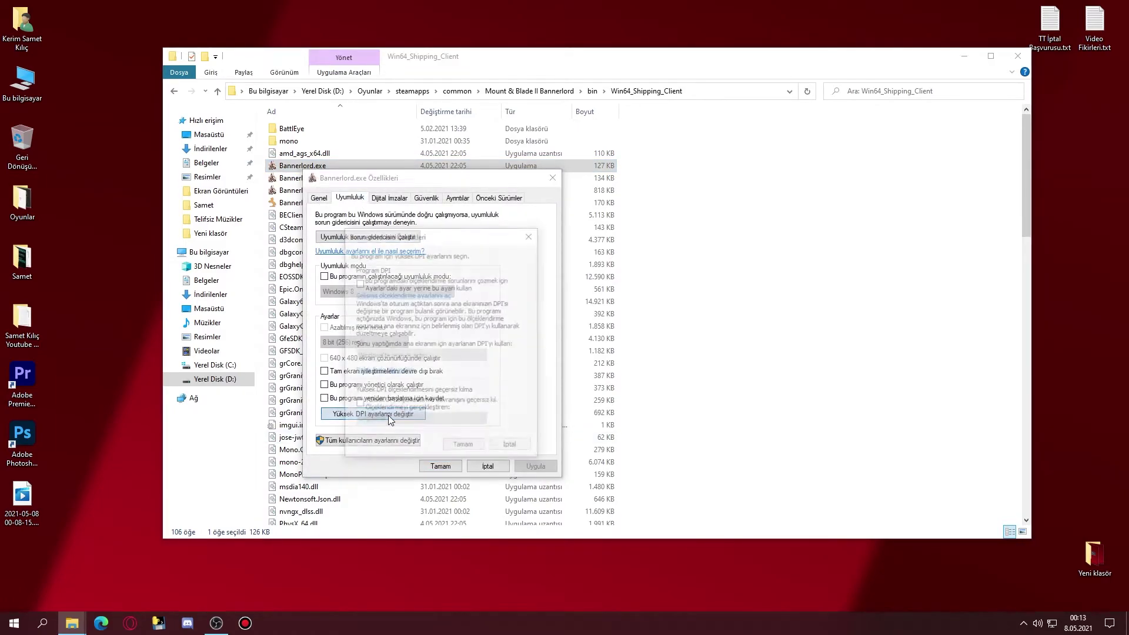
pyautogui.click(364, 412)
pyautogui.click(412, 423)
pyautogui.click(435, 431)
pyautogui.click(464, 448)
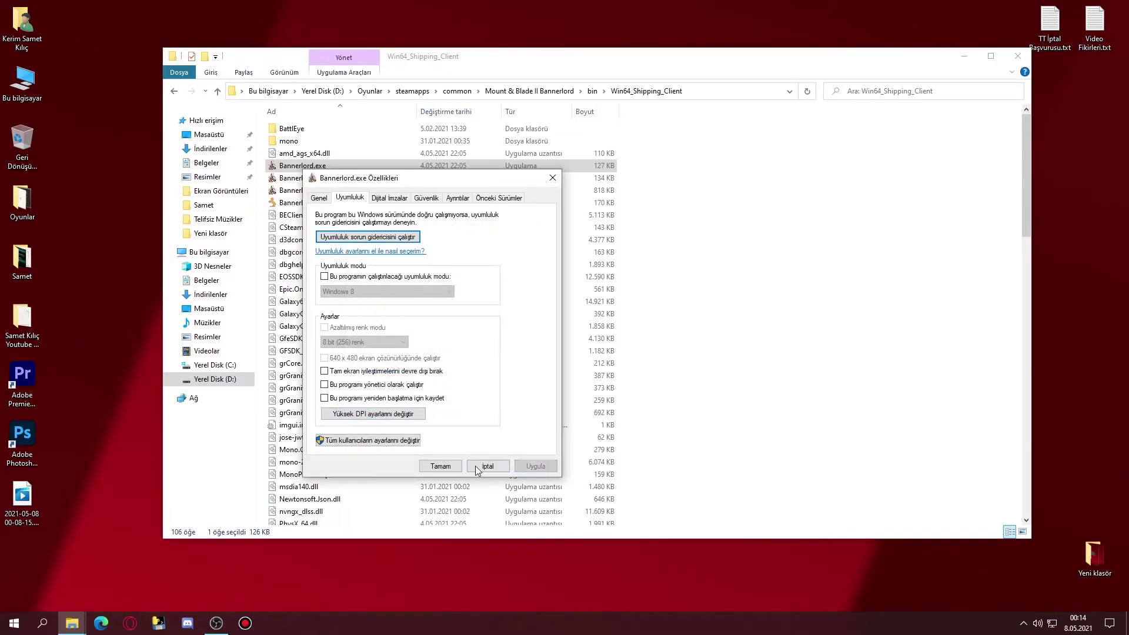
pyautogui.click(440, 466)
# Step: Override the high DPI scaling behaviour of Bannerlord.Native.exe, apply it and close its properties
pyautogui.click(303, 177)
pyautogui.rightClick(311, 178)
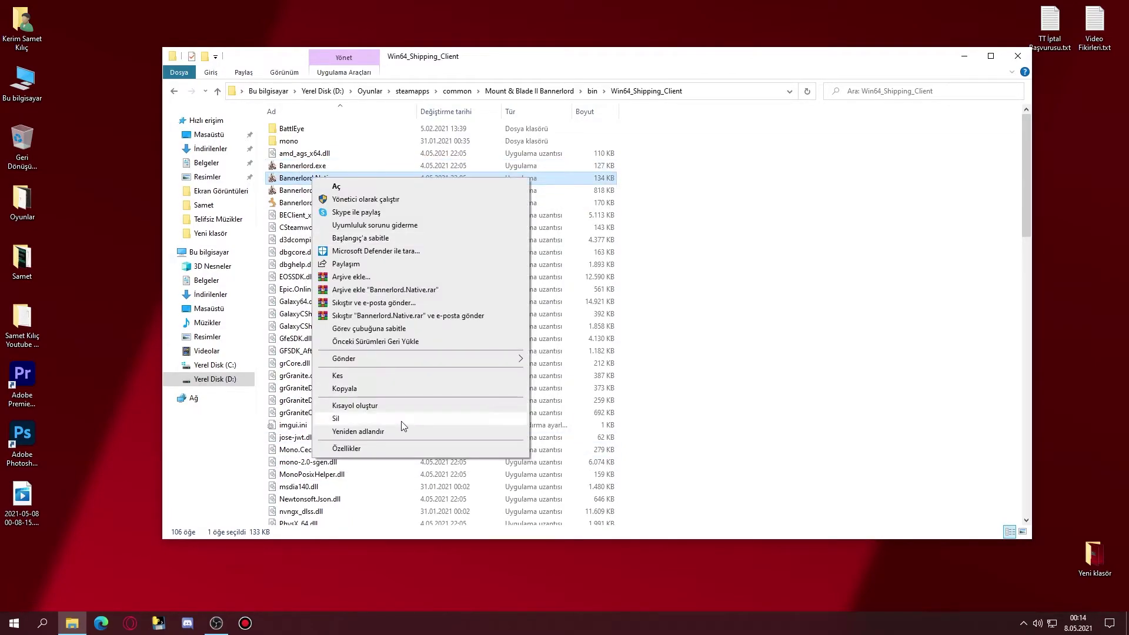
pyautogui.click(347, 448)
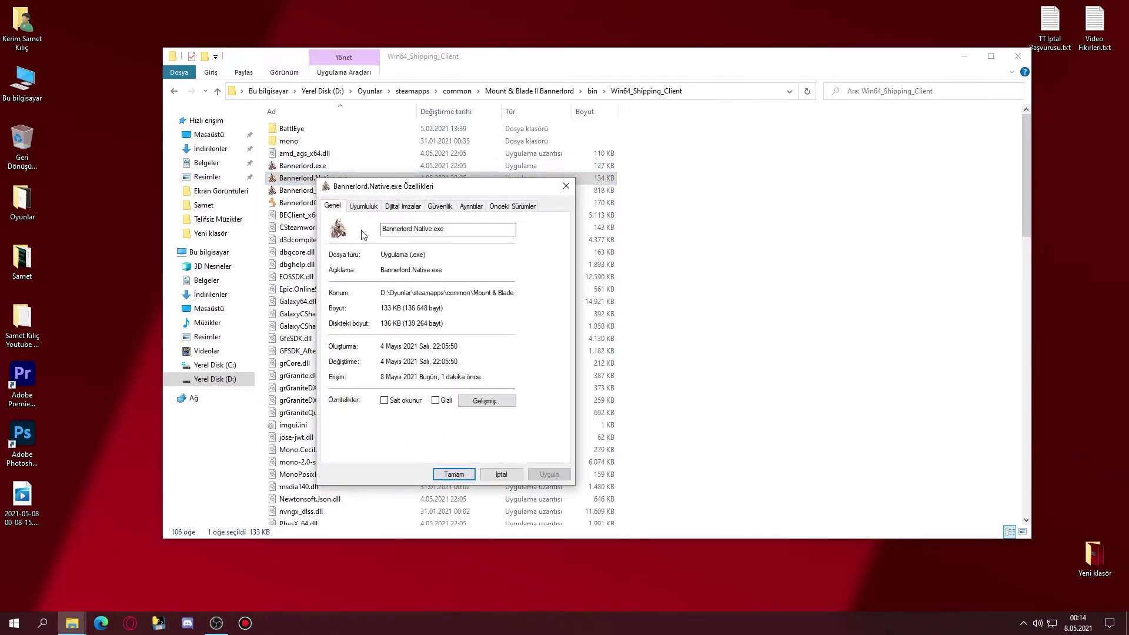
pyautogui.click(363, 207)
pyautogui.click(387, 423)
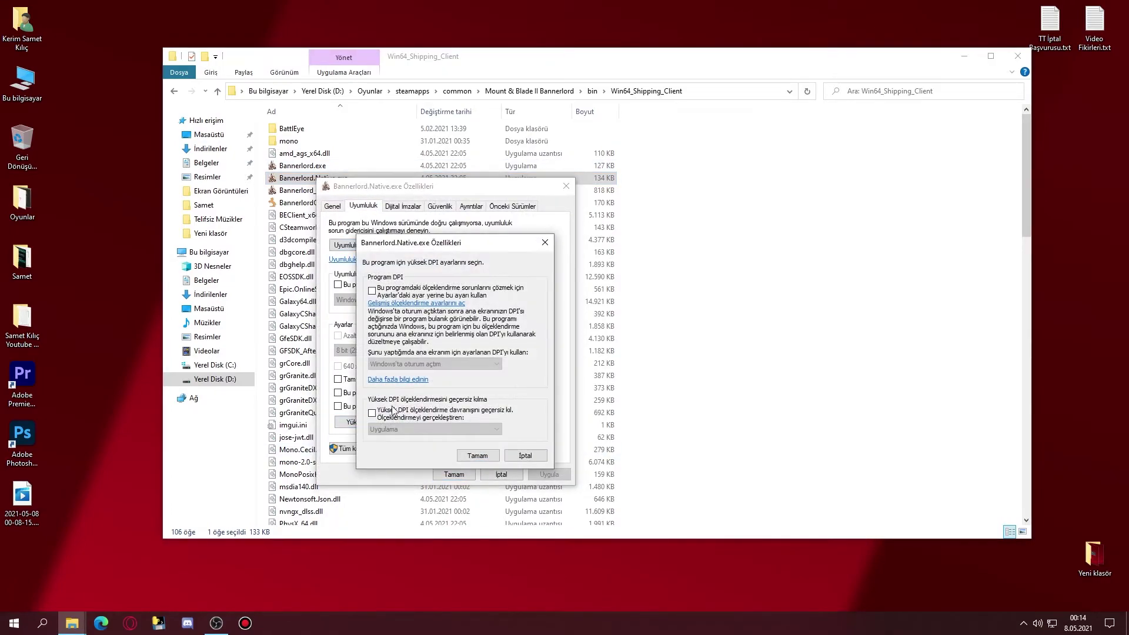
pyautogui.click(394, 424)
pyautogui.click(477, 455)
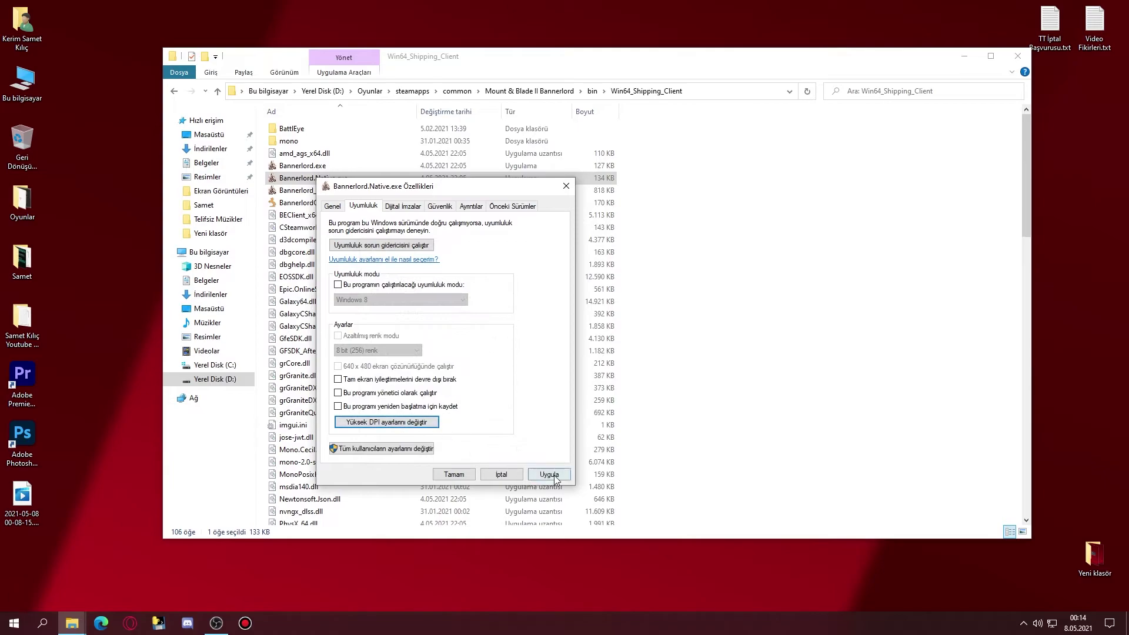
pyautogui.click(501, 474)
# Step: Review and confirm the high DPI compatibility settings of Bannerlord_BE.exe, and close the folder window
pyautogui.rightClick(329, 192)
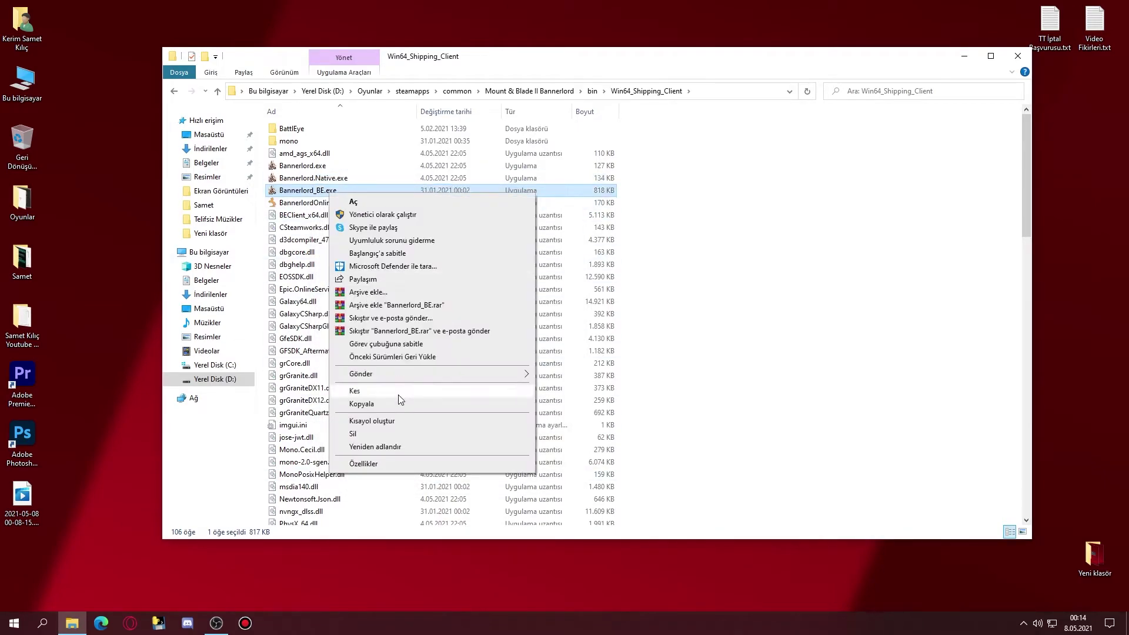
pyautogui.click(418, 465)
pyautogui.click(380, 221)
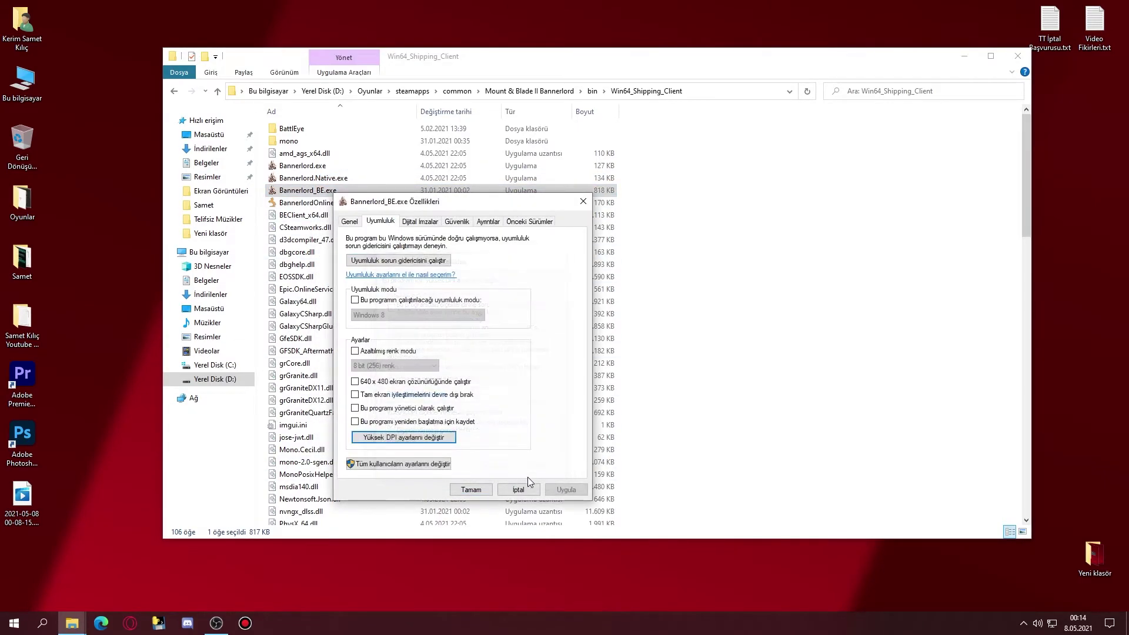
pyautogui.click(471, 489)
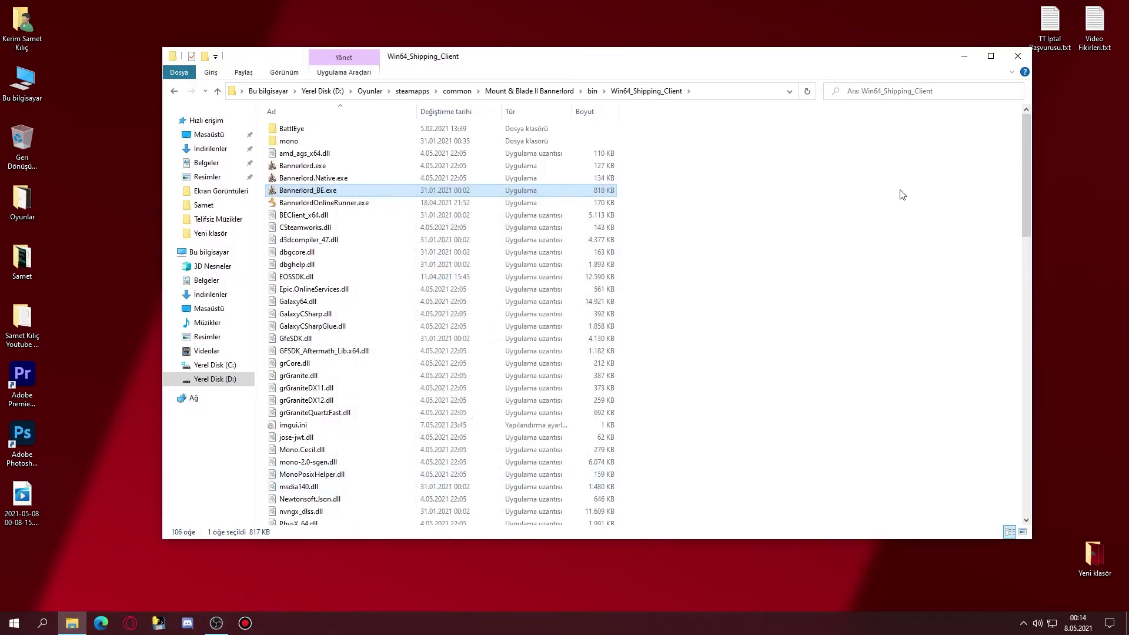
pyautogui.click(1026, 60)
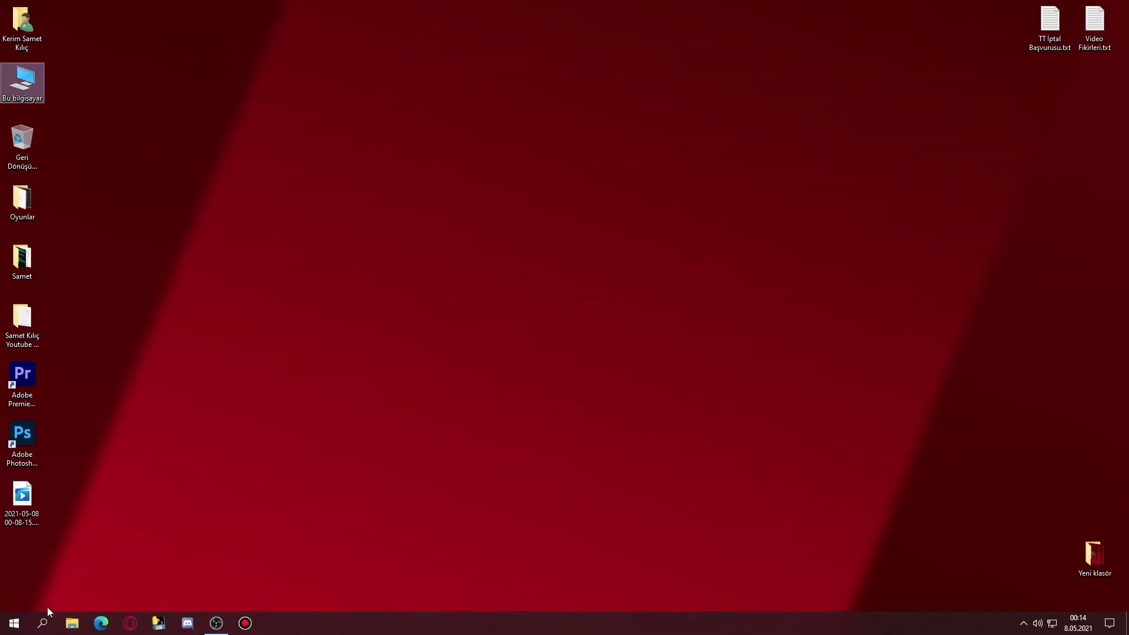
# Step: Open the Windows Grafik ayarları page and start browsing for a desktop application to set a graphics preference
pyautogui.click(42, 623)
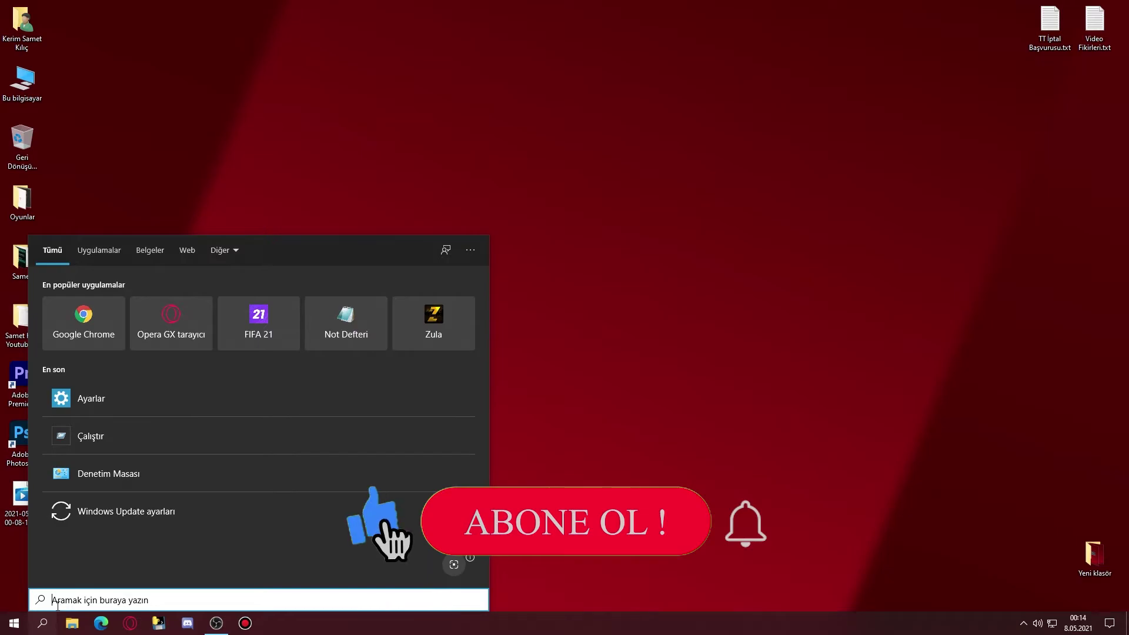
pyautogui.write('goafik')
pyautogui.press('Return')
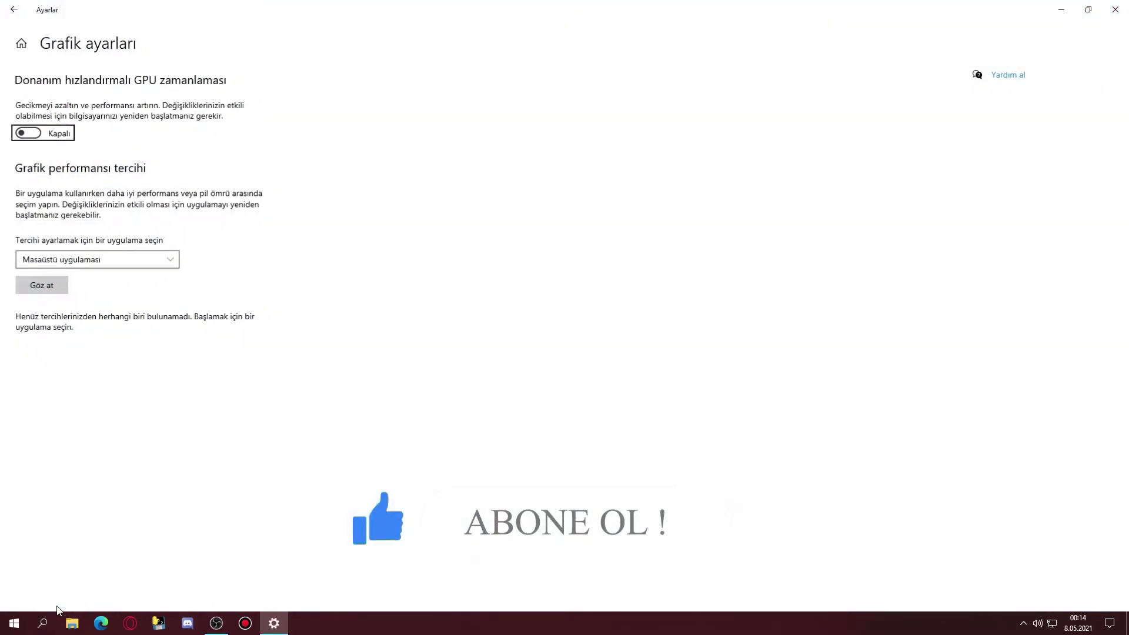
pyautogui.click(26, 286)
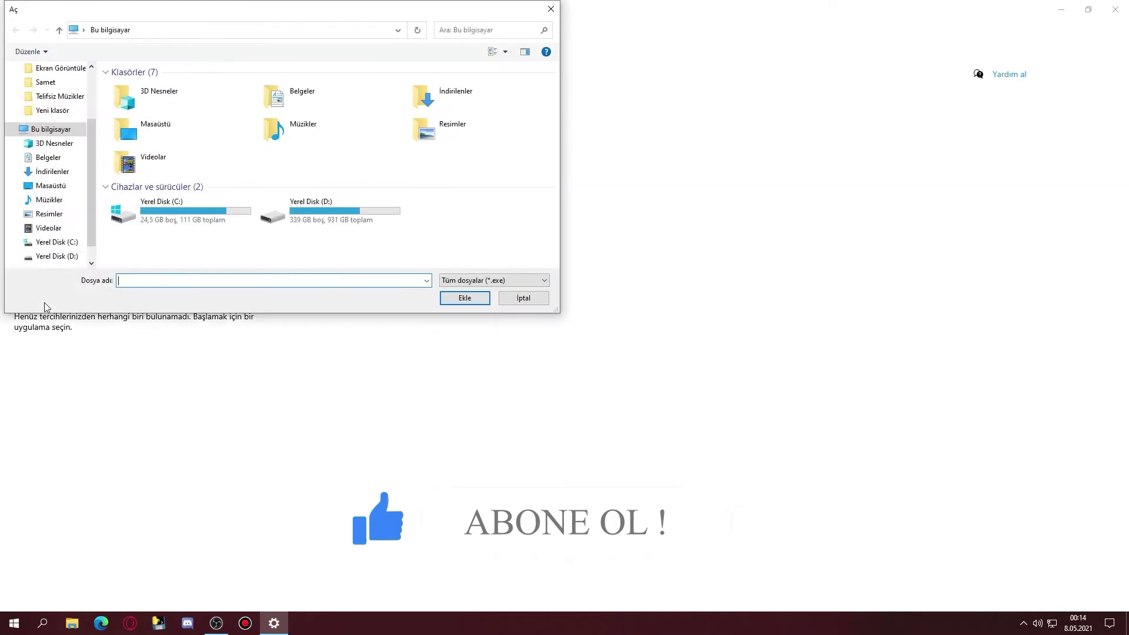
# Step: Go to Oyunlar, steamapps, common, Mount & Blade II Bannerlord, bin, Win64_Shipping_Client on Yerel Disk (D:) in the file chooser
pyautogui.doubleClick(309, 221)
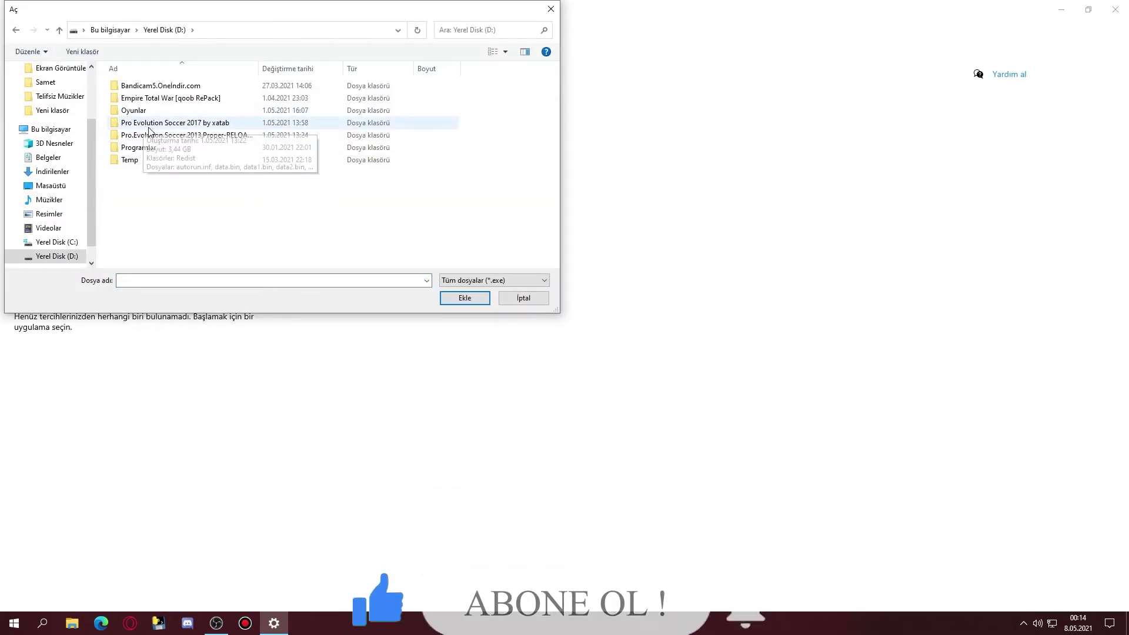
pyautogui.doubleClick(156, 110)
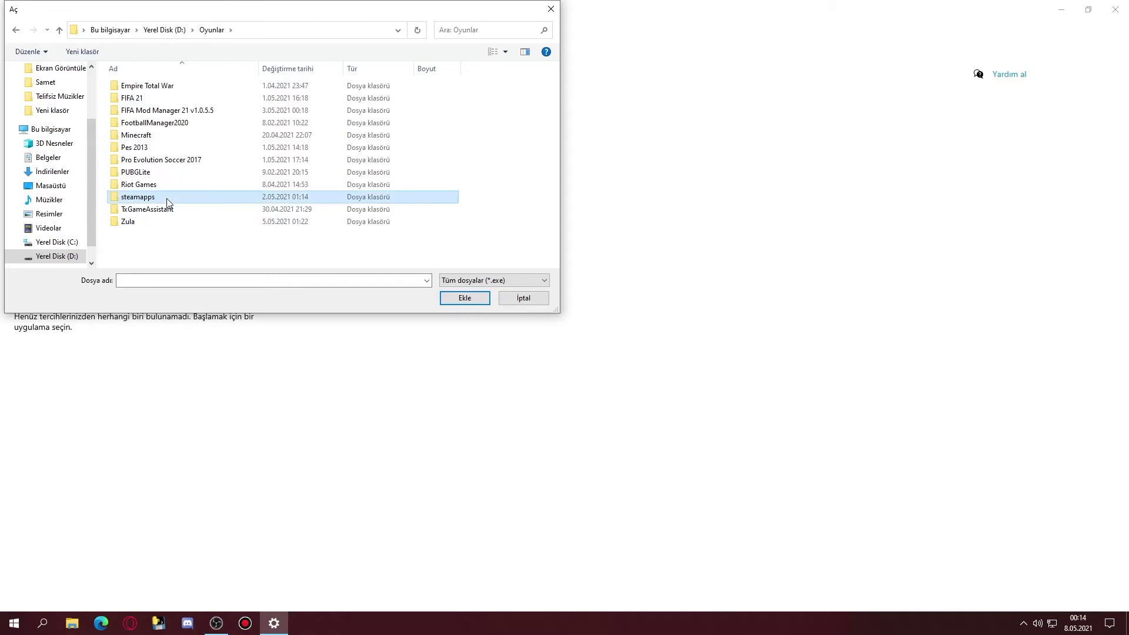
pyautogui.doubleClick(169, 199)
pyautogui.doubleClick(158, 89)
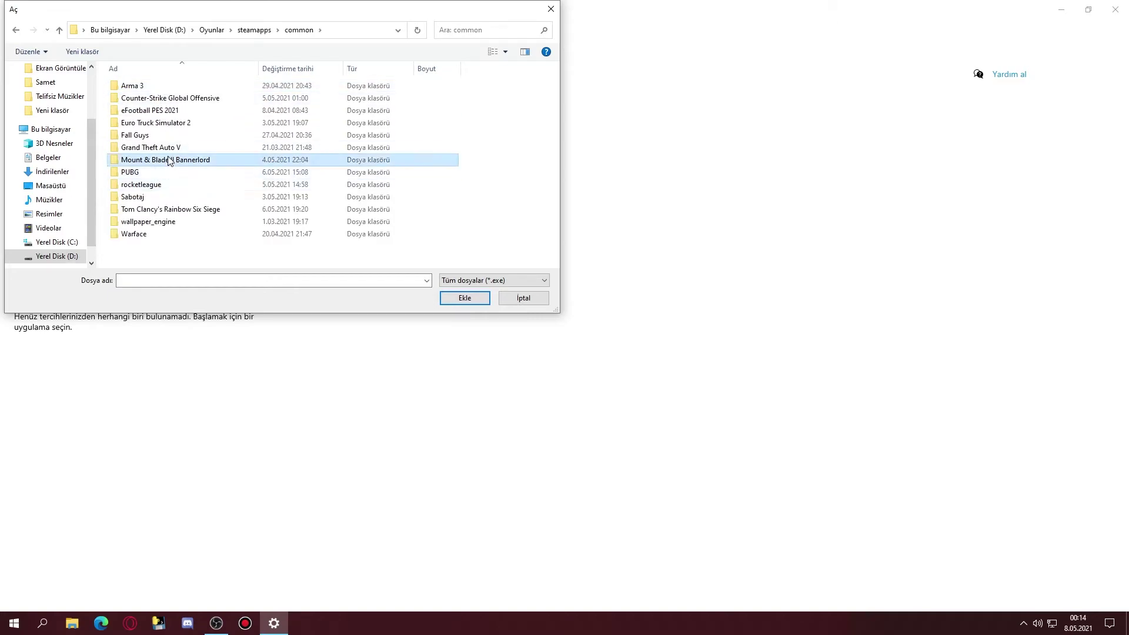
pyautogui.doubleClick(168, 160)
pyautogui.doubleClick(162, 86)
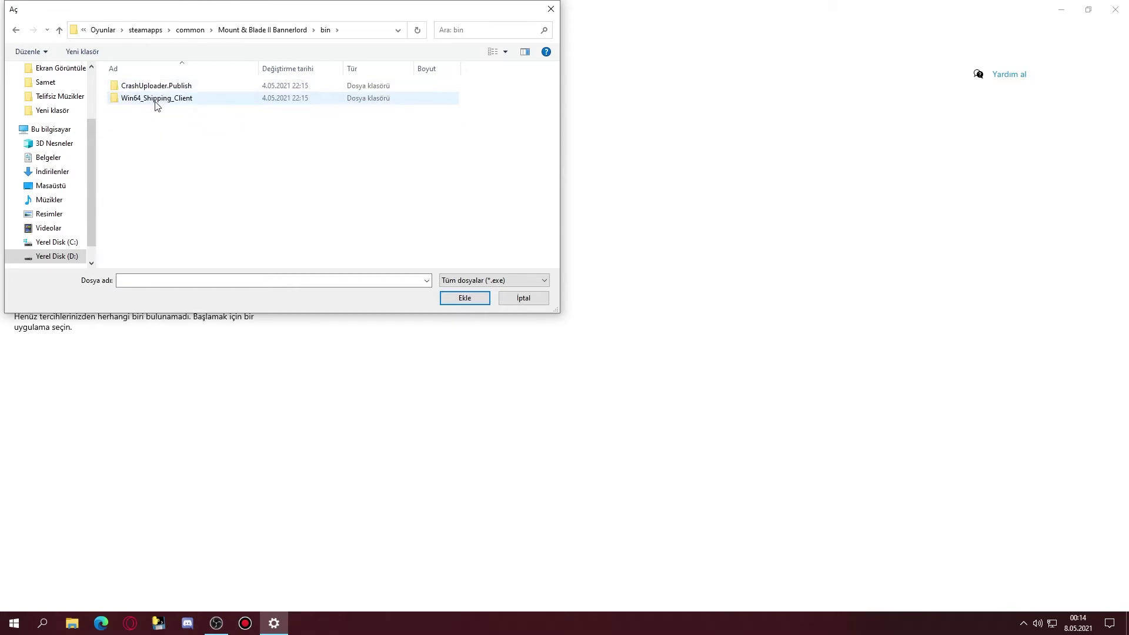
pyautogui.doubleClick(154, 100)
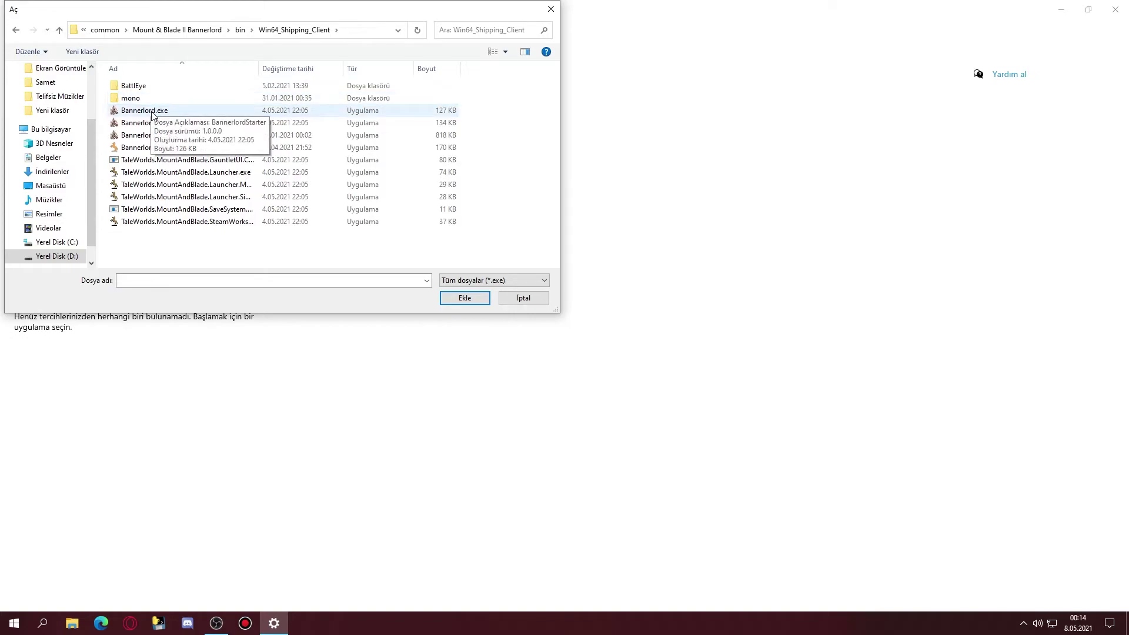
# Step: Look through the Bannerlord and TaleWorlds launcher executables that can be added to the graphics preferences
pyautogui.click(152, 113)
pyautogui.click(129, 123)
pyautogui.click(125, 135)
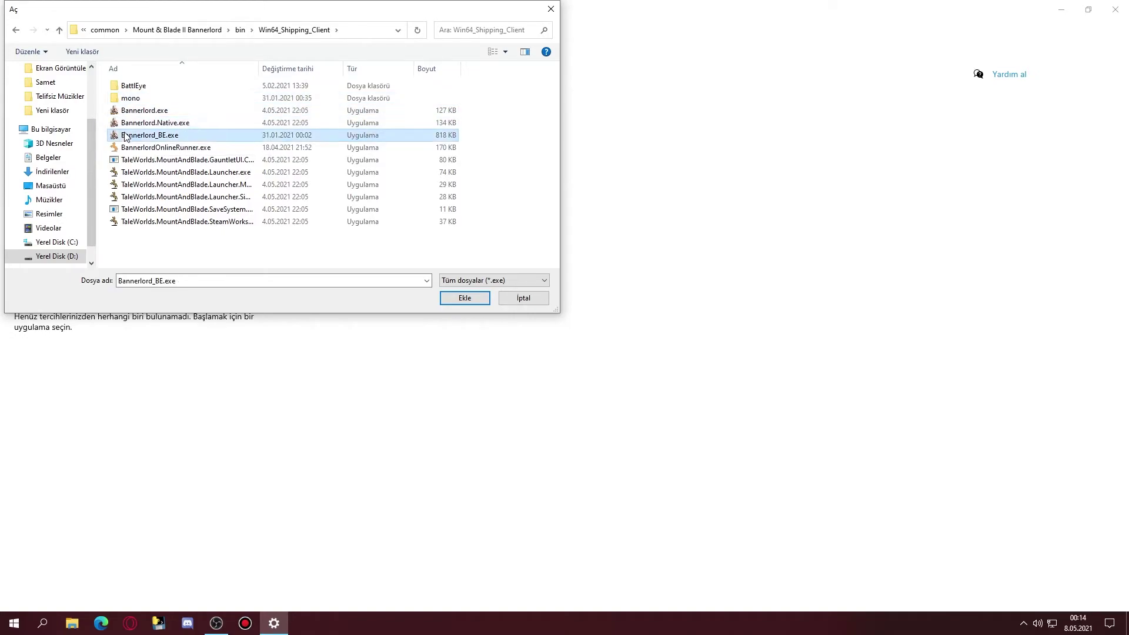
pyautogui.click(129, 173)
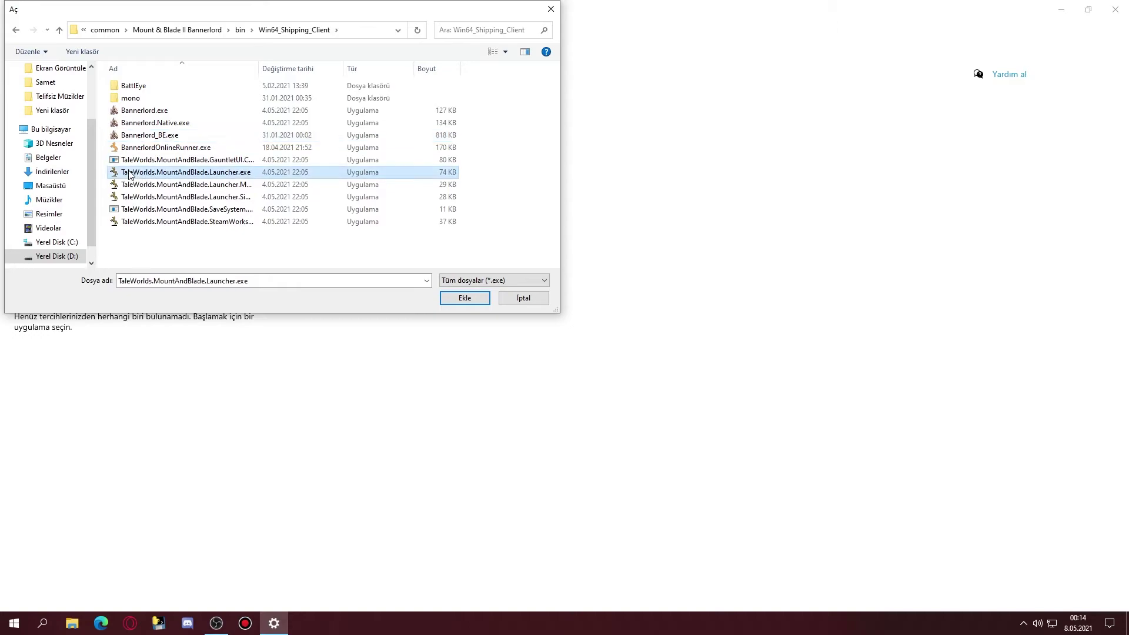
pyautogui.click(132, 185)
pyautogui.click(136, 198)
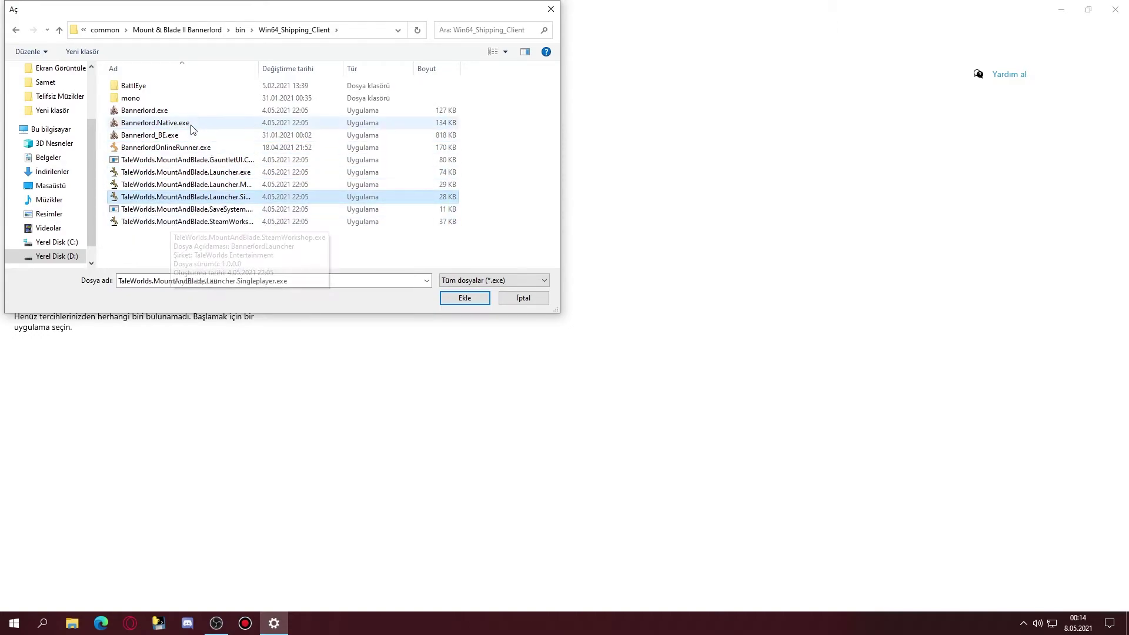
pyautogui.click(167, 172)
pyautogui.click(167, 184)
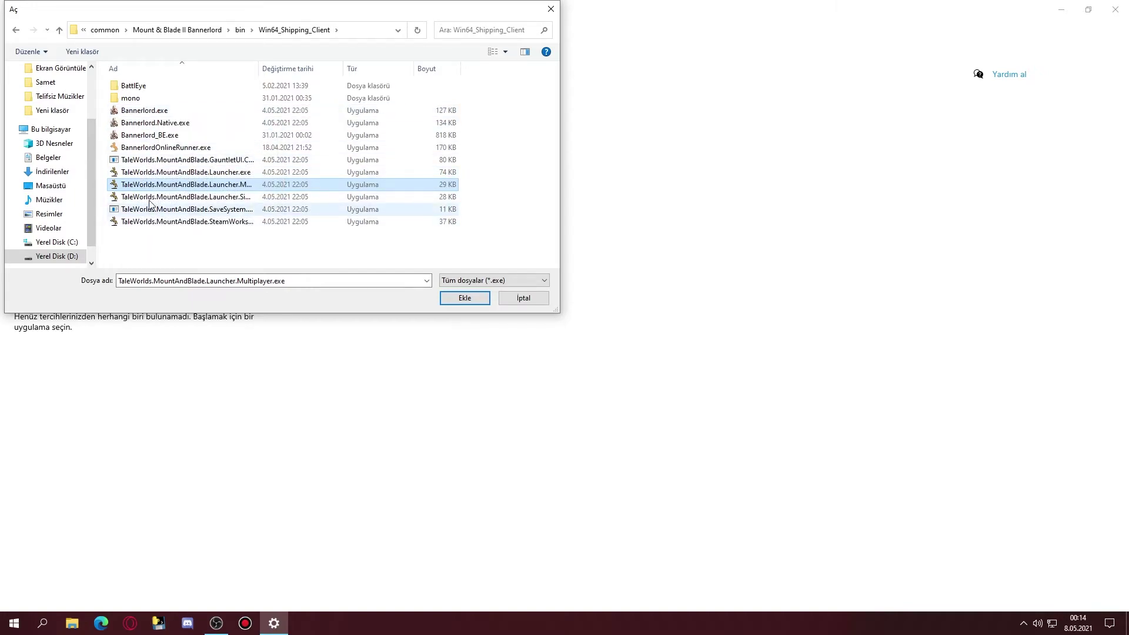
# Step: Add Bannerlord.exe to the graphics preferences, save its preference as Yüksek performans, and close Settings
pyautogui.moveTo(149, 114)
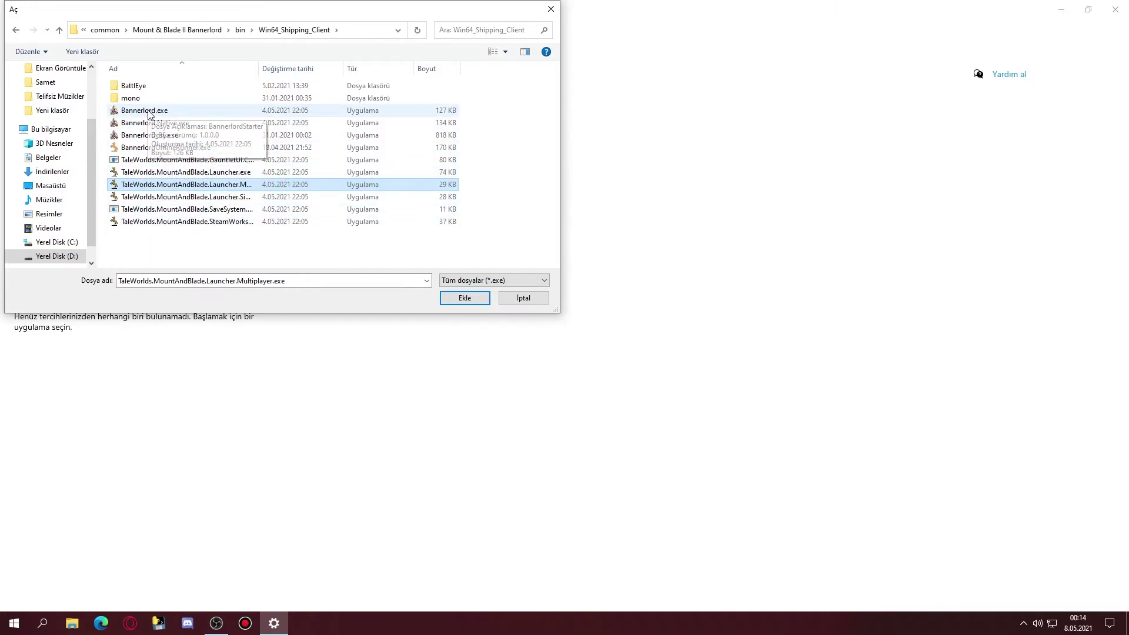
pyautogui.doubleClick(142, 112)
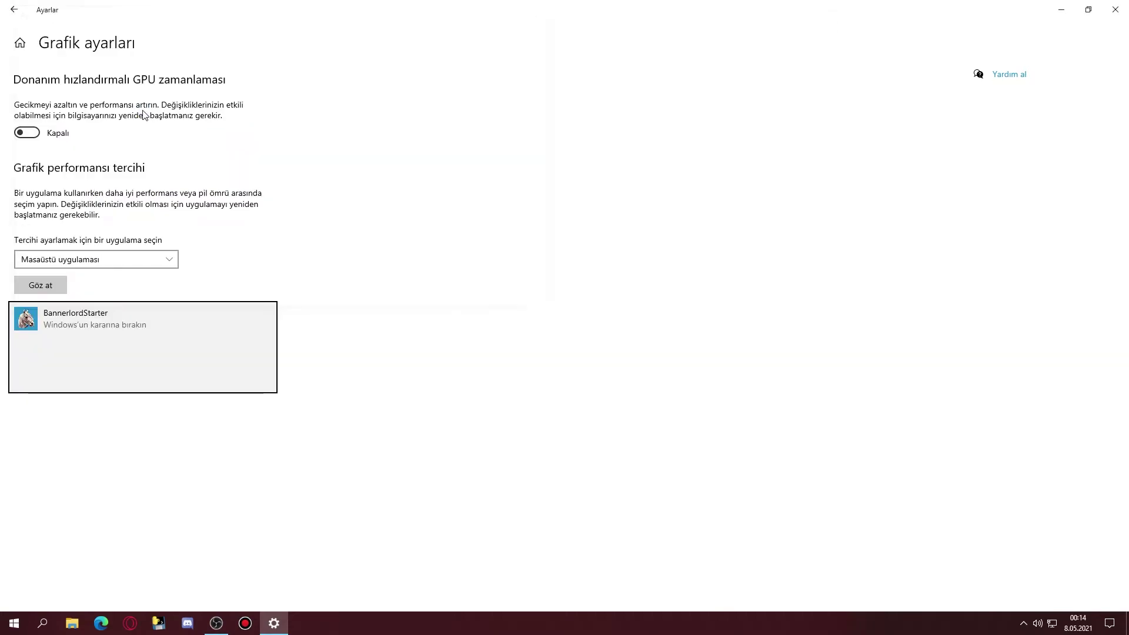
pyautogui.click(179, 384)
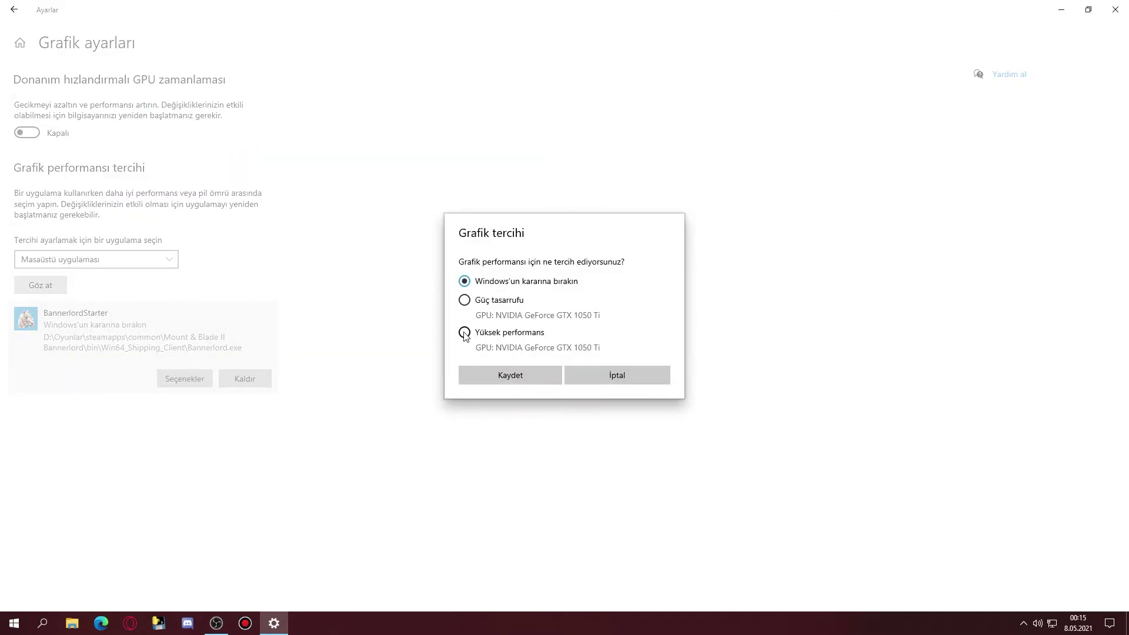
pyautogui.click(501, 378)
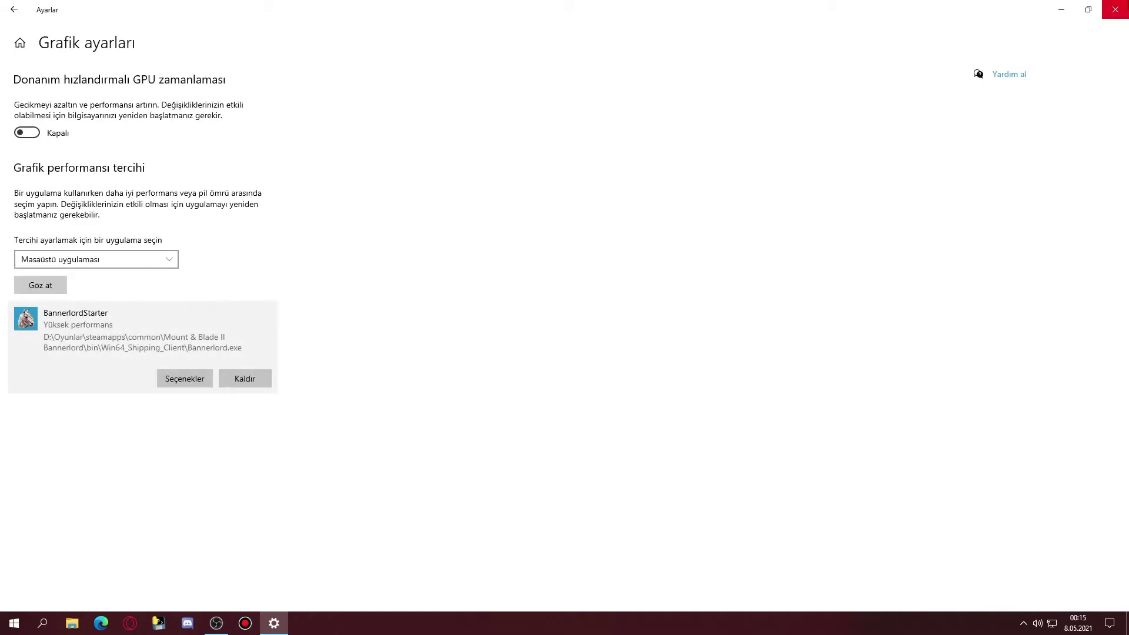
pyautogui.click(1116, 9)
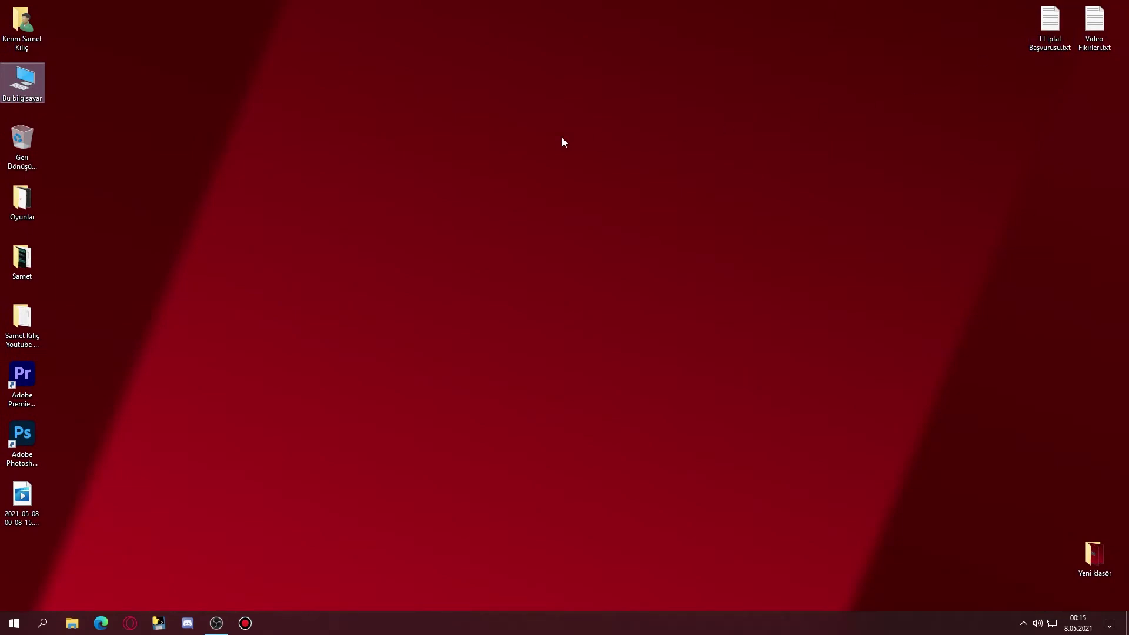
pyautogui.rightClick(450, 138)
pyautogui.click(475, 172)
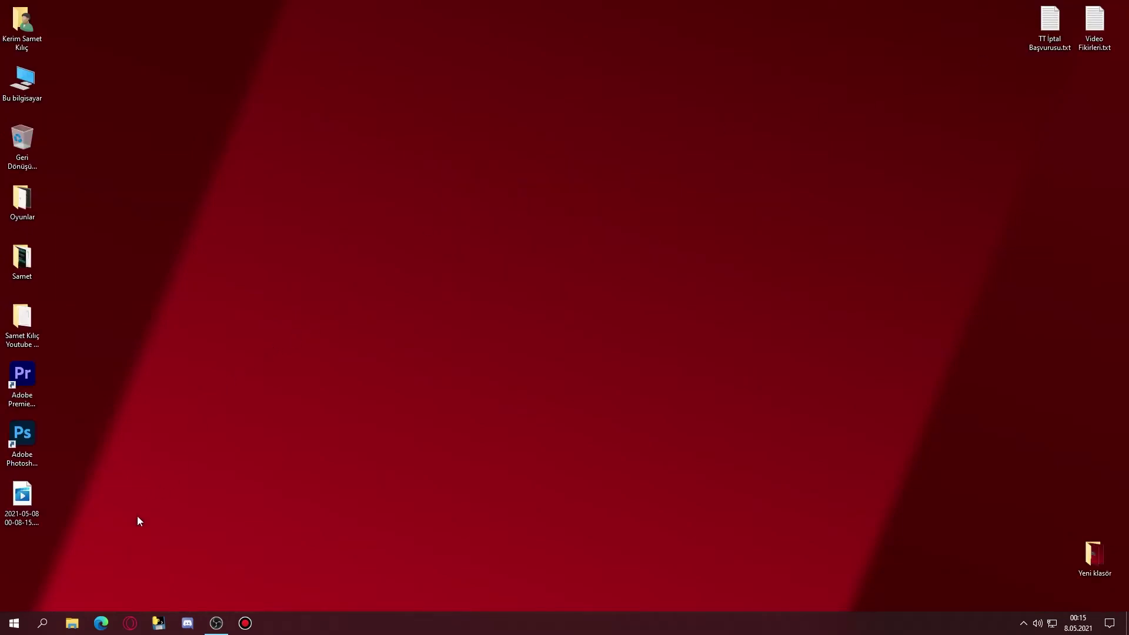
# Step: Switch to Opera GX, search the web for "nihai performans" and open the MediaTrend article about this power mode
pyautogui.click(132, 621)
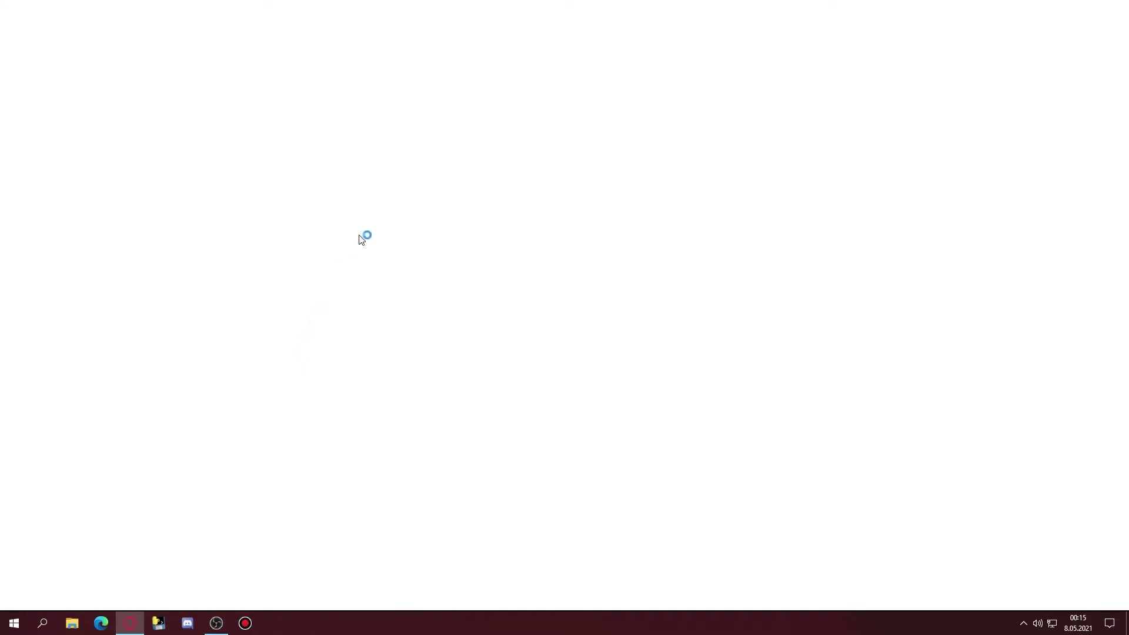
pyautogui.write('nihai performans')
pyautogui.press('Return')
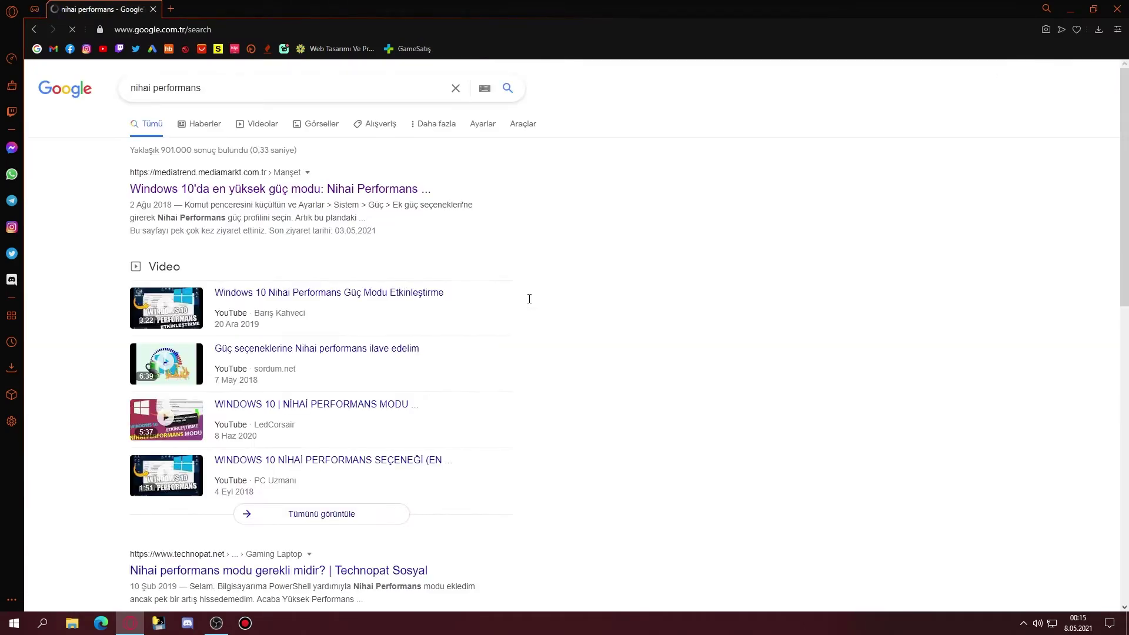
pyautogui.scroll(-8, 91, 253)
pyautogui.scroll(8, 86, 273)
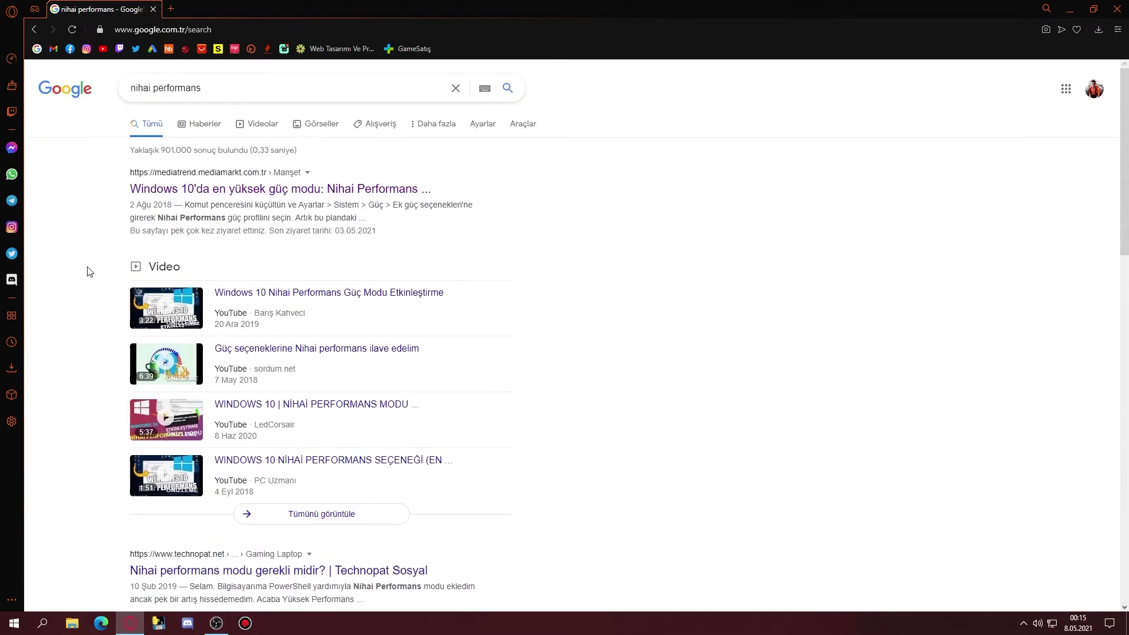
pyautogui.click(134, 188)
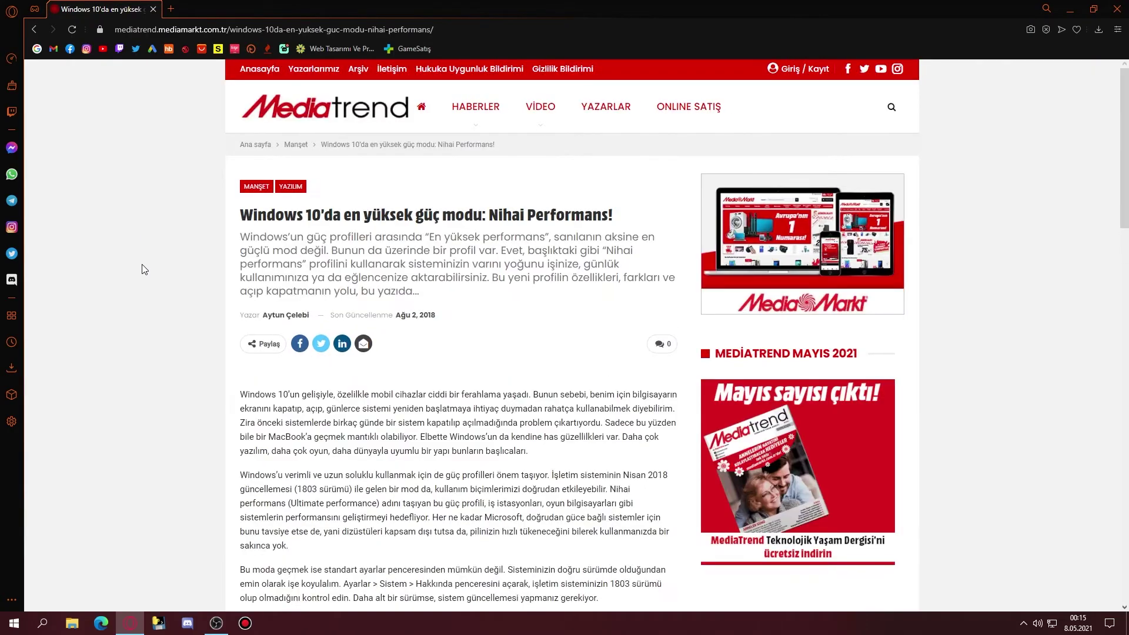
# Step: Copy the command "powercfg -duplicatescheme e9a42b02-d5df-448d-aa00-03f14749eb61" from the article and leave the browser
pyautogui.scroll(-15, 146, 282)
pyautogui.scroll(-1, 316, 305)
pyautogui.moveTo(237, 197); pyautogui.dragTo(542, 205)
pyautogui.hotkey('ctrl', 'c')
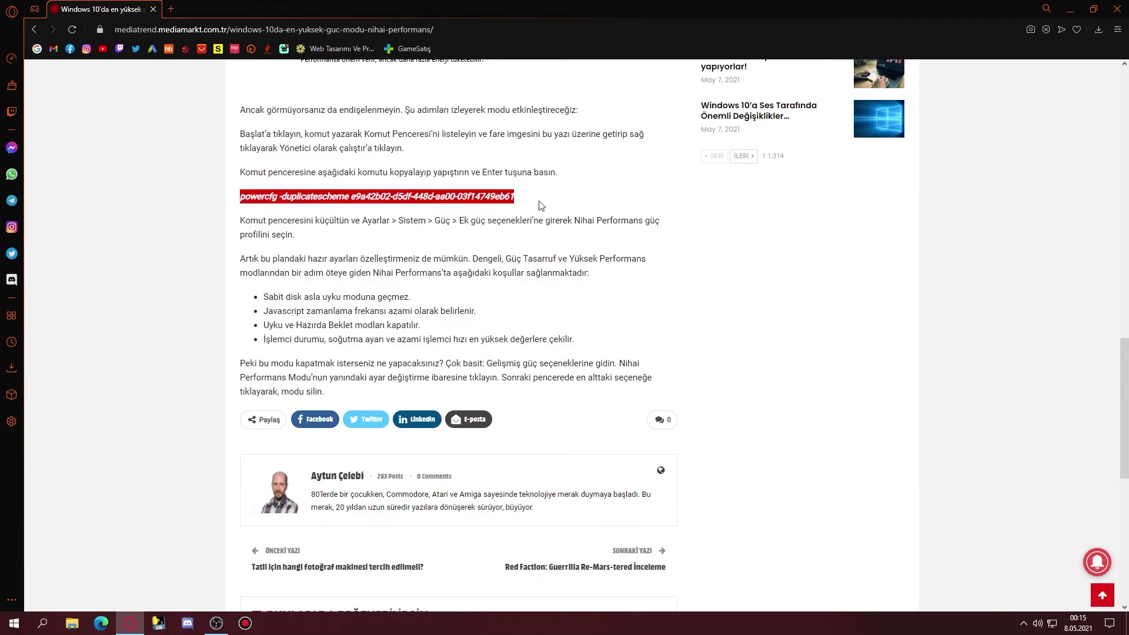
pyautogui.click(376, 127)
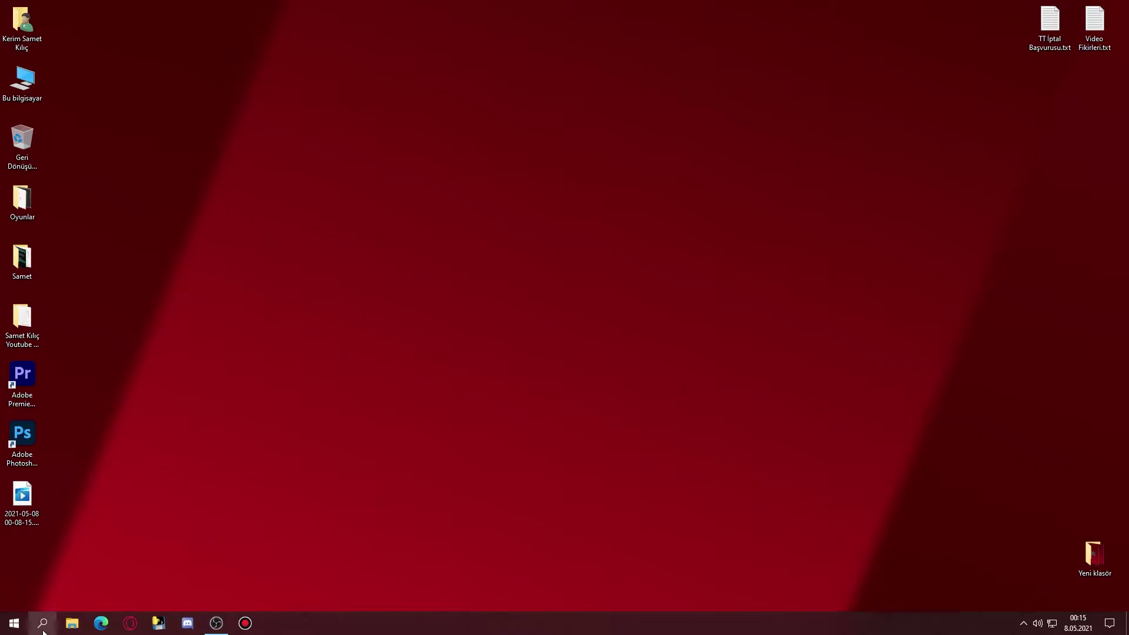
# Step: Open Komut İstemi, paste the copied powercfg -duplicatescheme command, and close the window
pyautogui.click(43, 623)
pyautogui.write('komut')
pyautogui.press('Return')
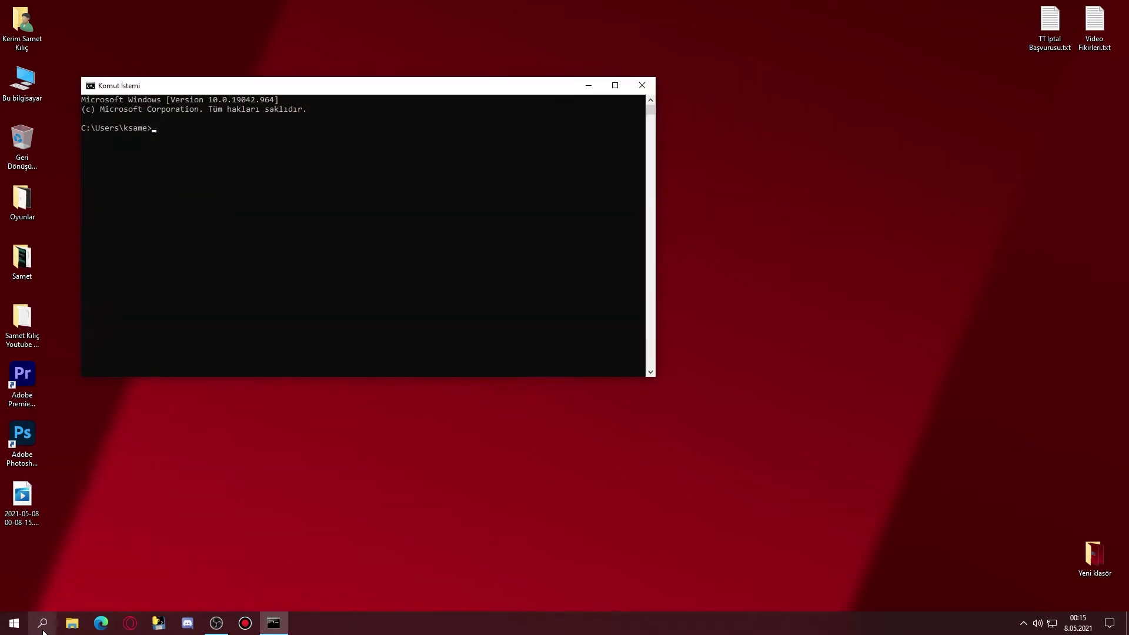
pyautogui.hotkey('ctrl', 'v')
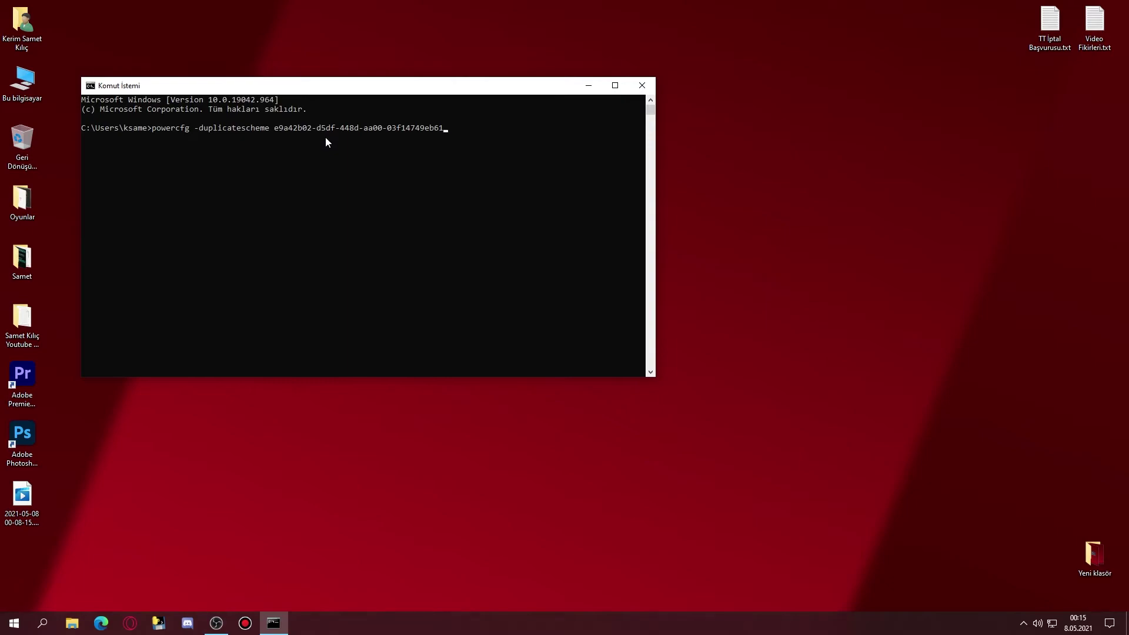
pyautogui.click(643, 86)
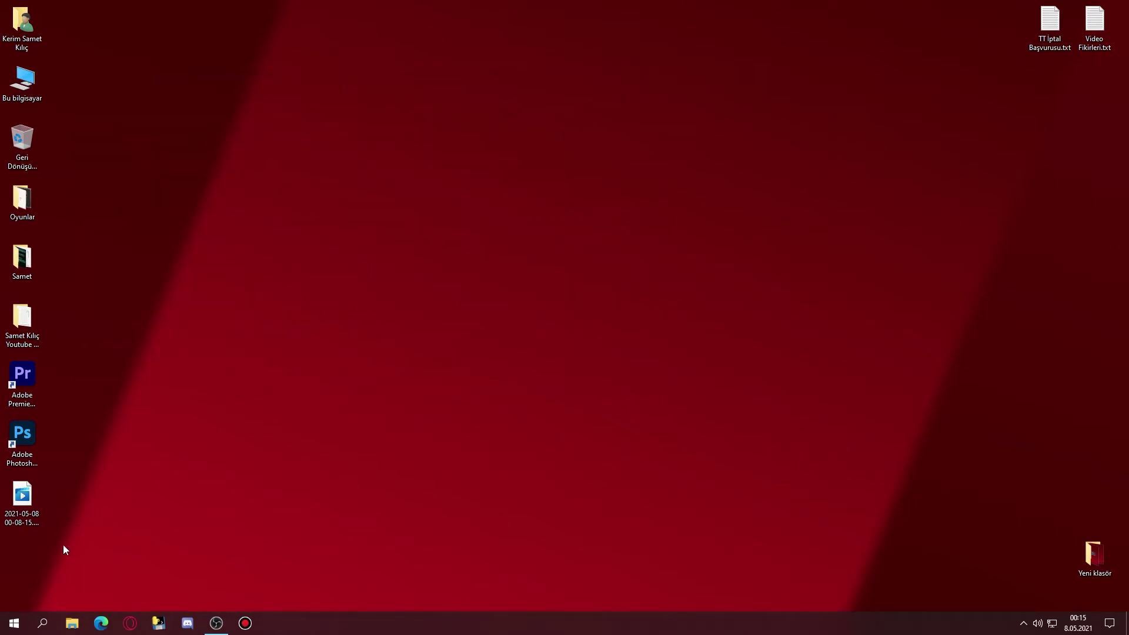
# Step: Open Güç Seçenekleri in Denetim Masası by searching for "güç", and collapse the list of additional power plans
pyautogui.click(42, 622)
pyautogui.write('de')
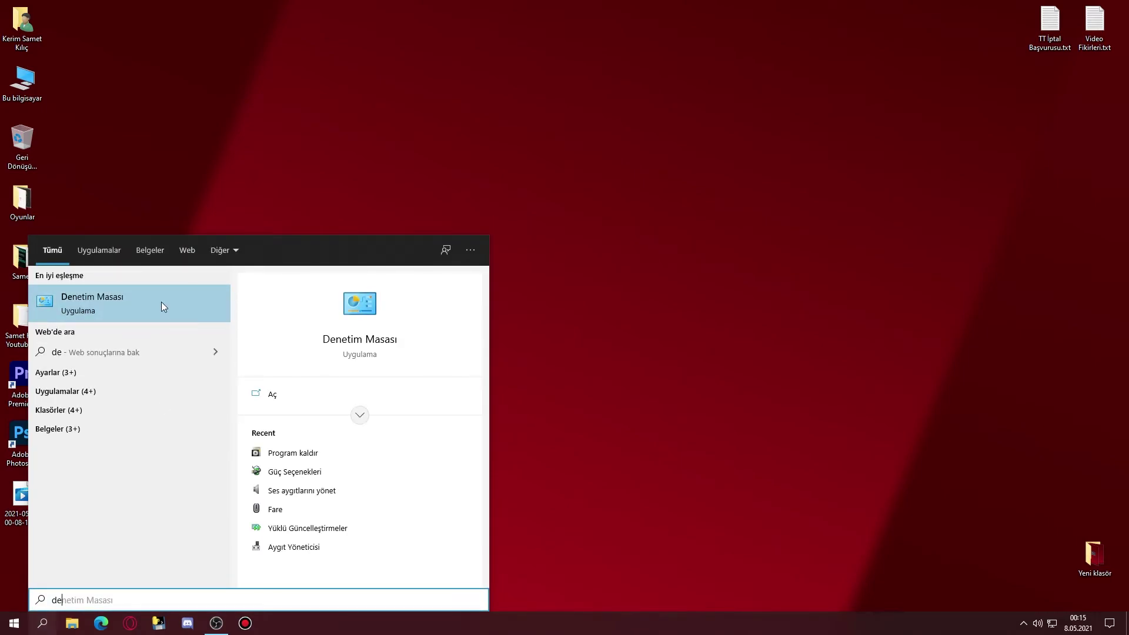
pyautogui.click(161, 302)
pyautogui.click(967, 26)
pyautogui.write('güç')
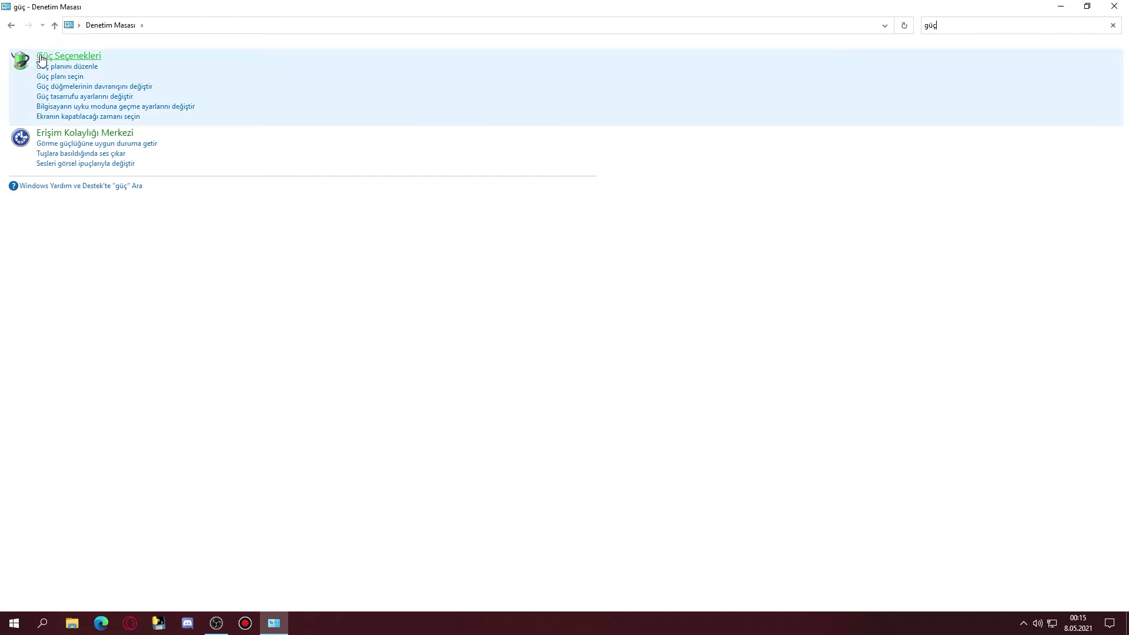
pyautogui.click(50, 59)
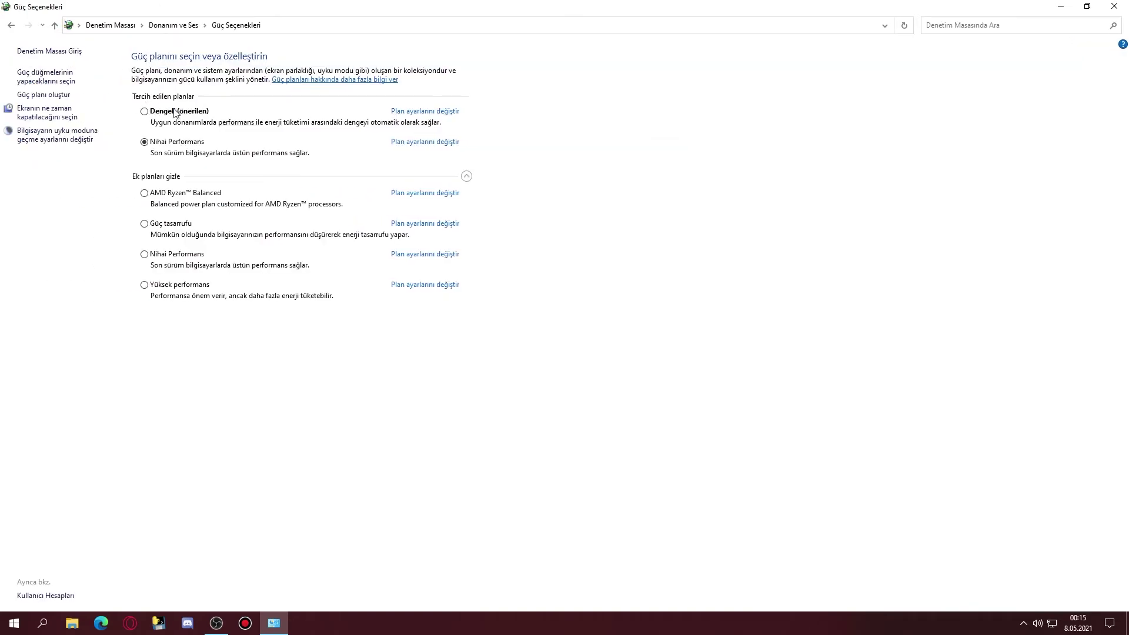
pyautogui.click(444, 177)
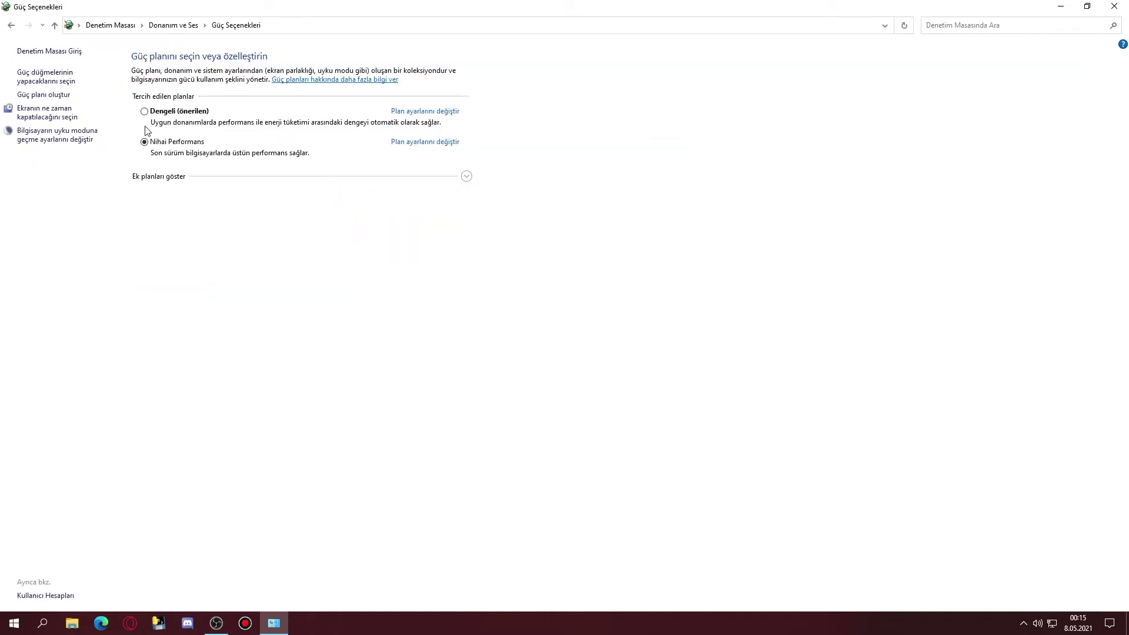
# Step: Show the additional power plans, examine the advanced settings of the active Nihai Performans plan, and close Güç Seçenekleri
pyautogui.click(466, 178)
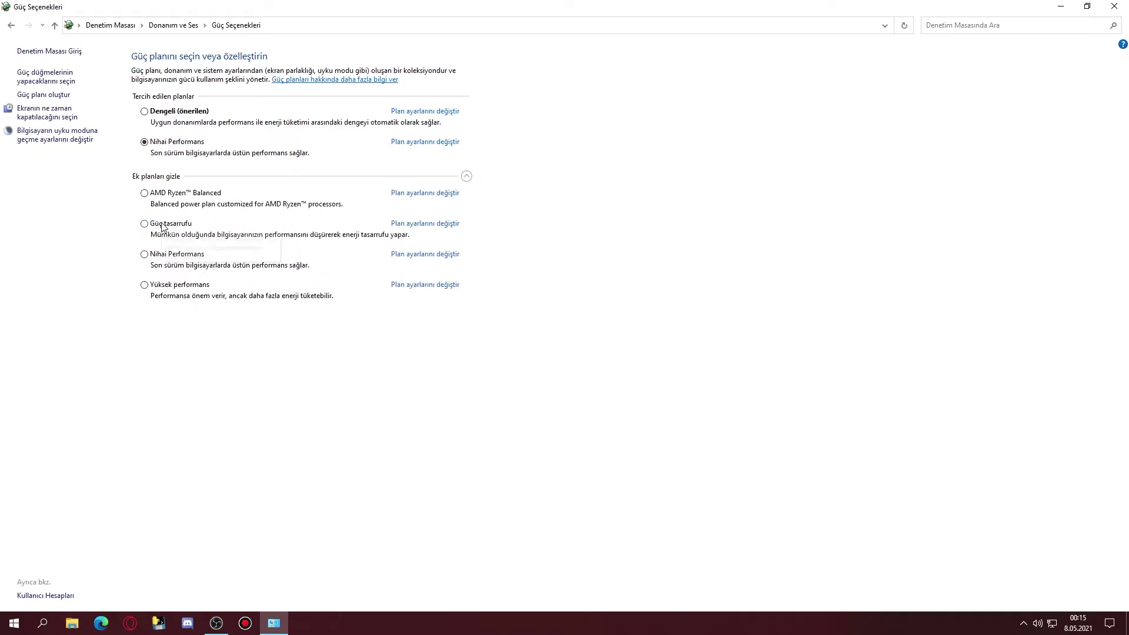
pyautogui.click(414, 146)
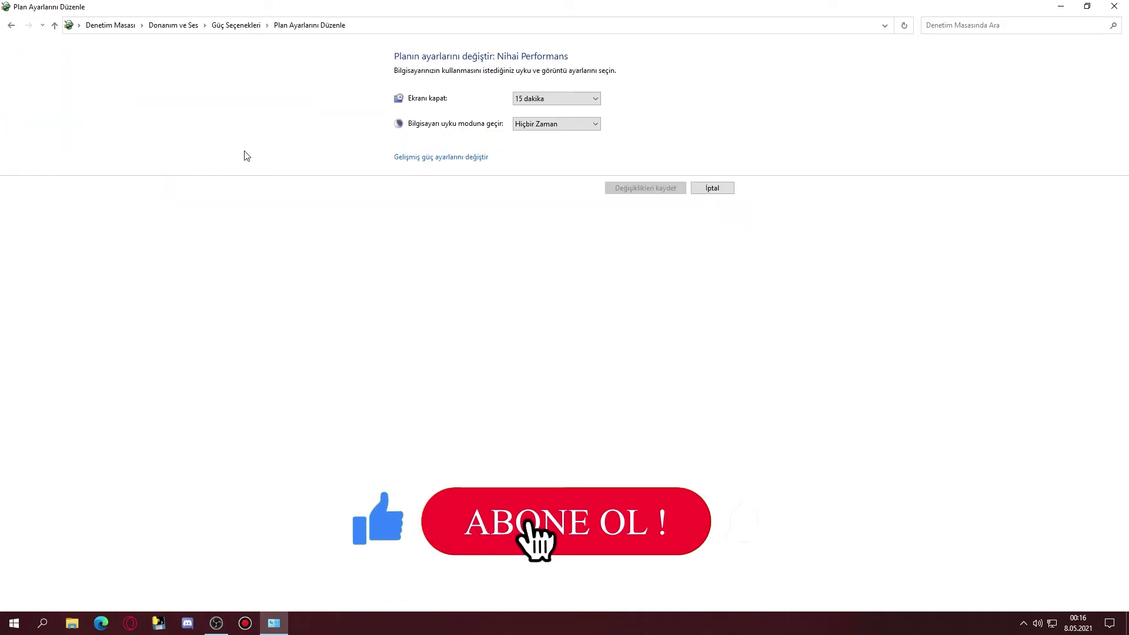
pyautogui.click(423, 163)
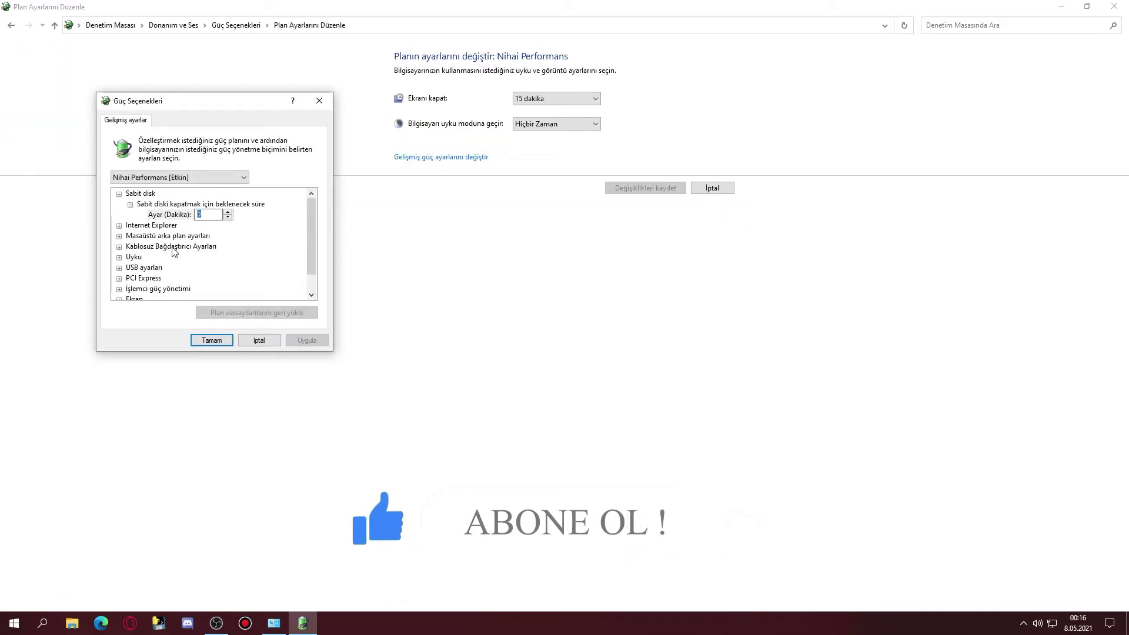
pyautogui.click(212, 340)
pyautogui.click(1115, 6)
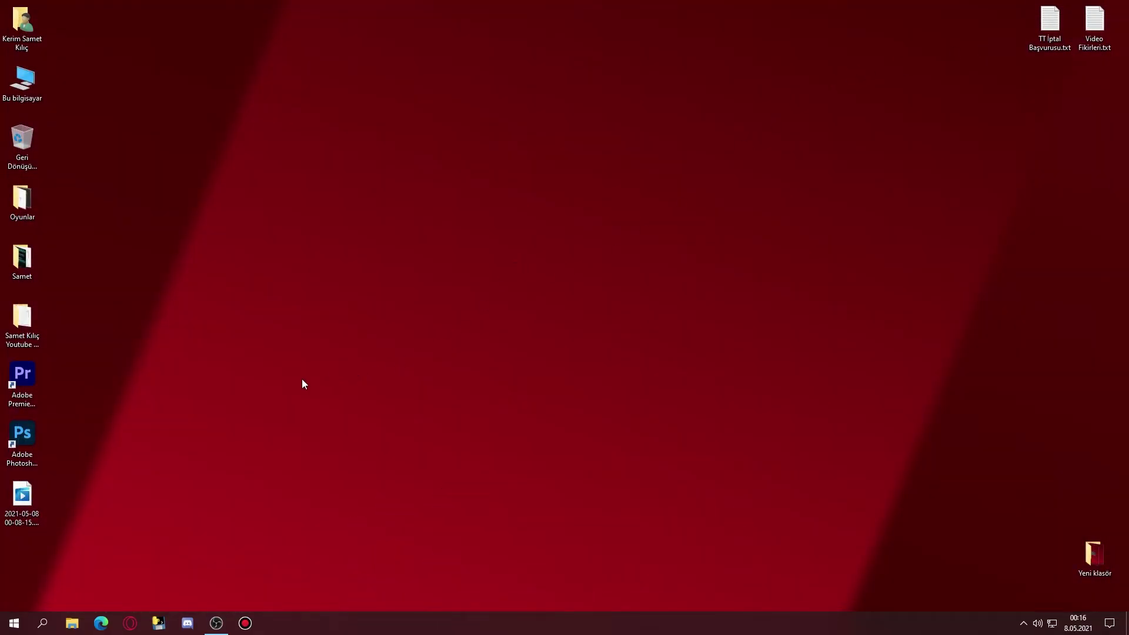
# Step: Switch to Opera GX, search the web for "quick cpu indir", and look through the Quick CPU product page on coderbag.com
pyautogui.click(129, 623)
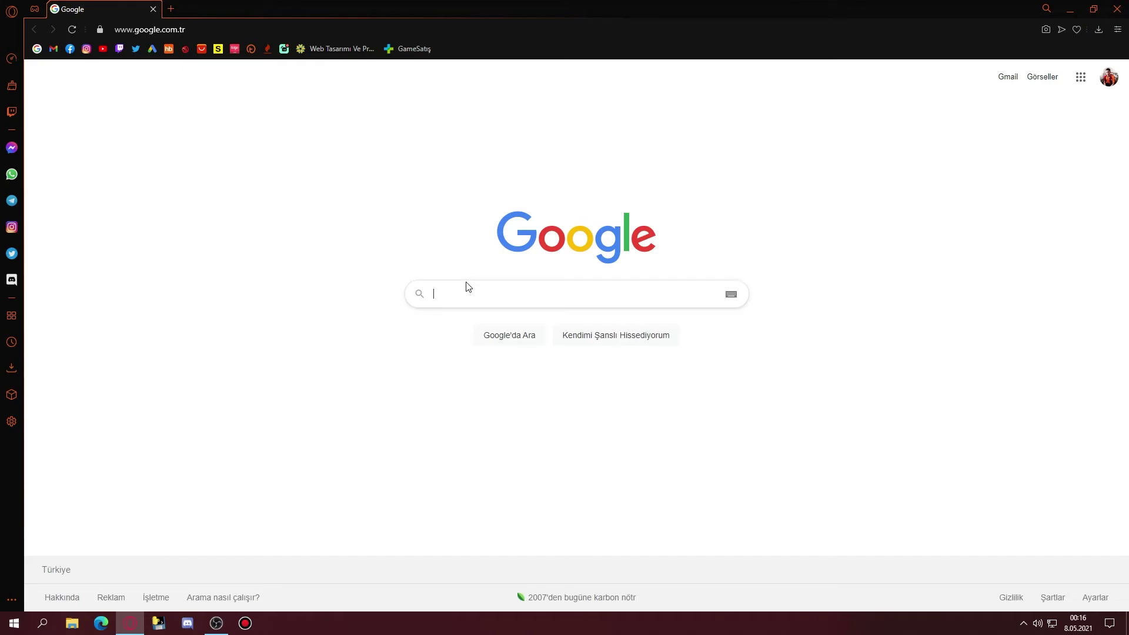
pyautogui.write('qui')
pyautogui.press('Down')
pyautogui.press('Return')
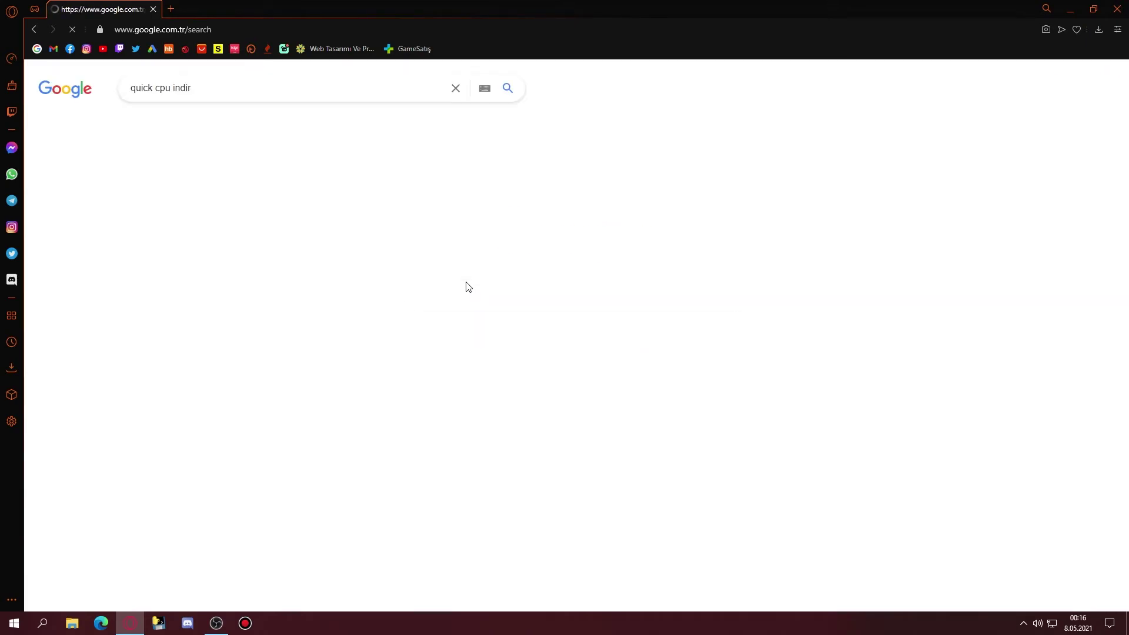
pyautogui.moveTo(235, 87); pyautogui.dragTo(104, 86)
pyautogui.click(107, 206)
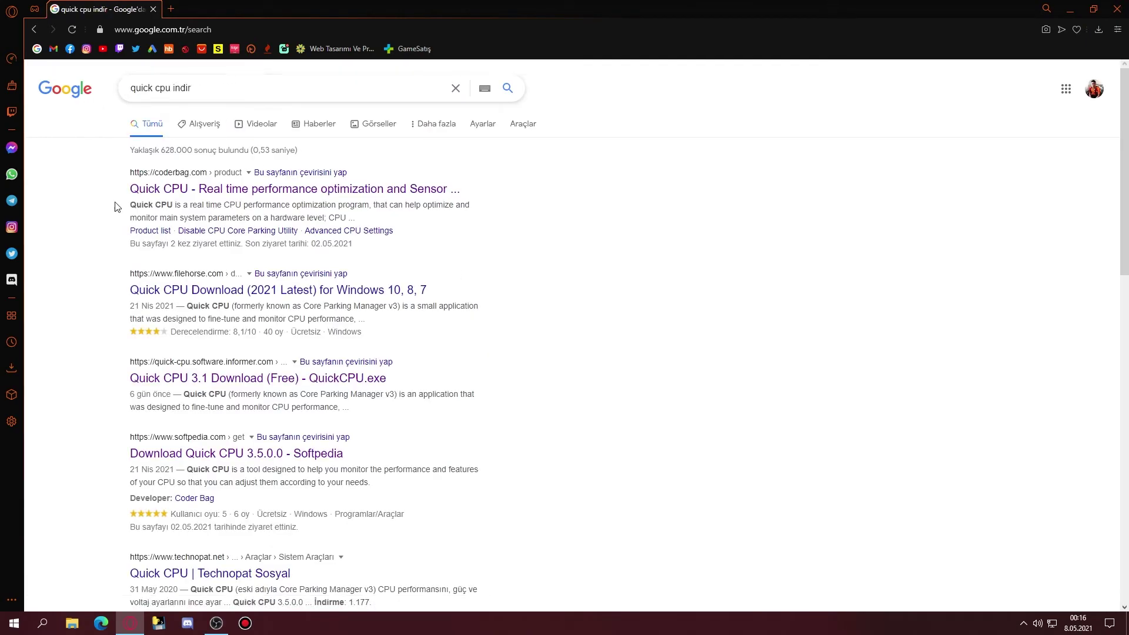
pyautogui.click(146, 189)
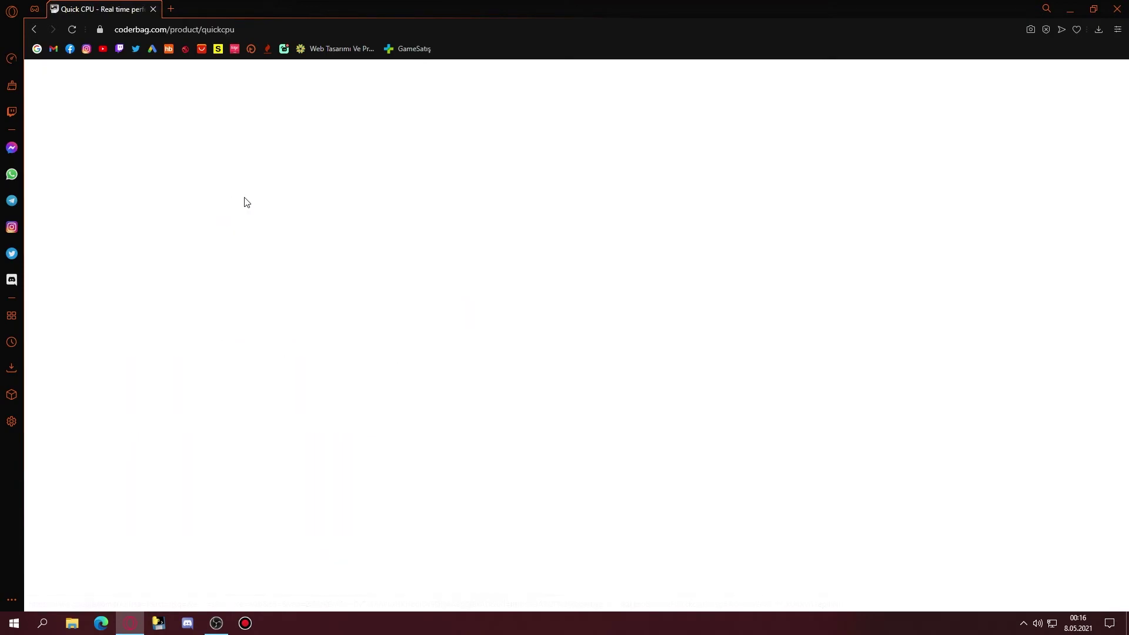
pyautogui.scroll(-5, 446, 353)
pyautogui.scroll(-20, 525, 414)
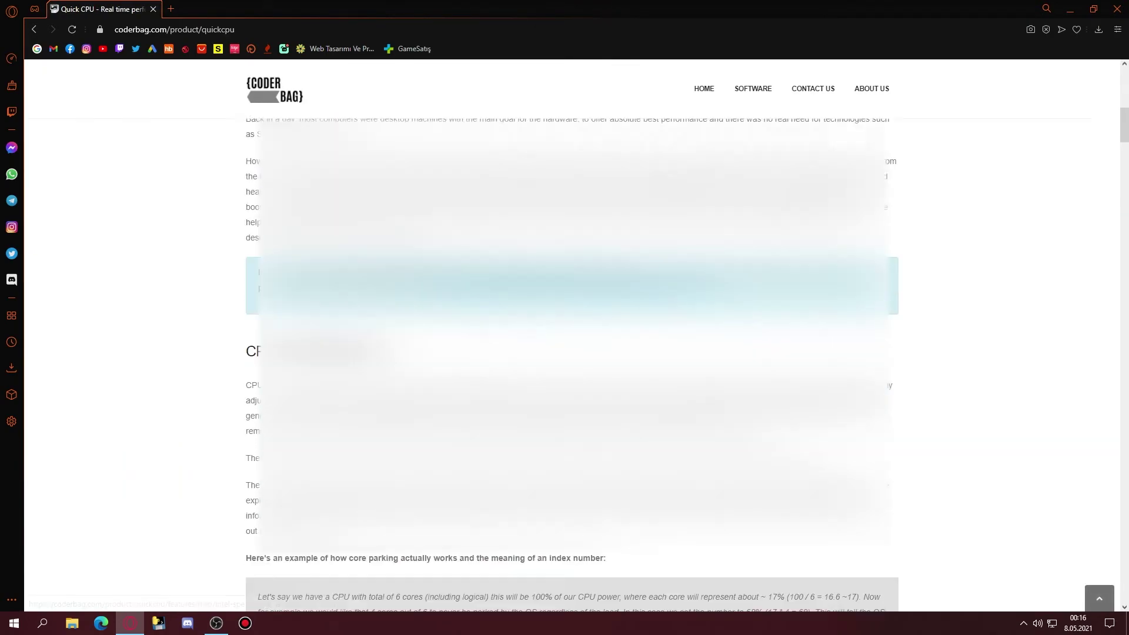
pyautogui.scroll(-10, 564, 365)
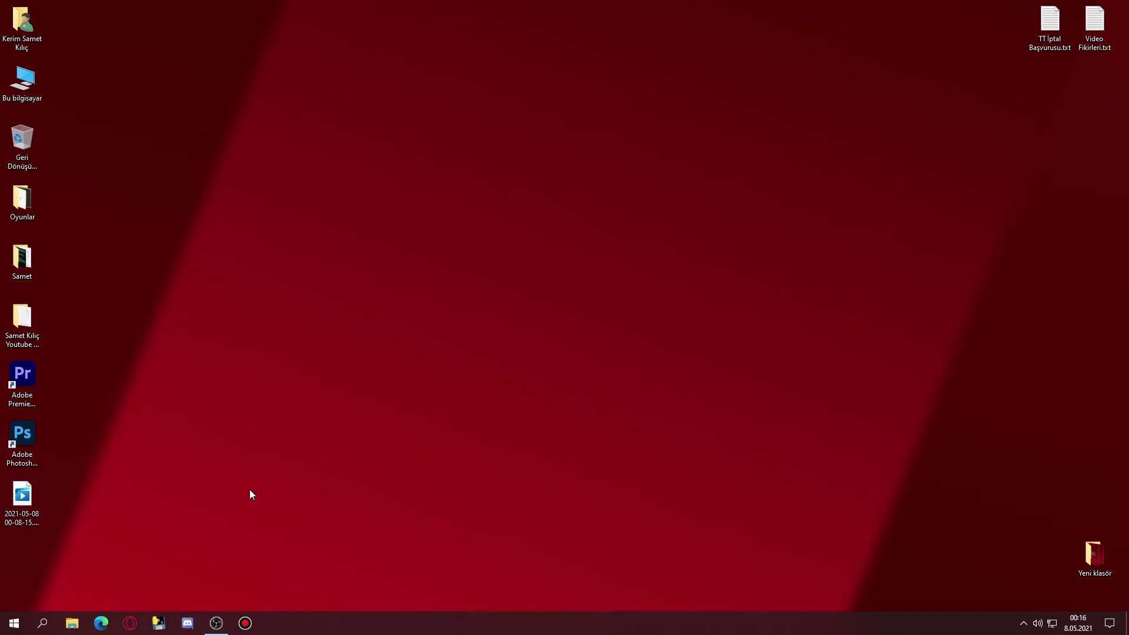
# Step: Open QuickCPU, apply core parking, frequency scaling, turbo boost and performance at 100%, close it and refresh the desktop
pyautogui.click(14, 623)
pyautogui.write('quick')
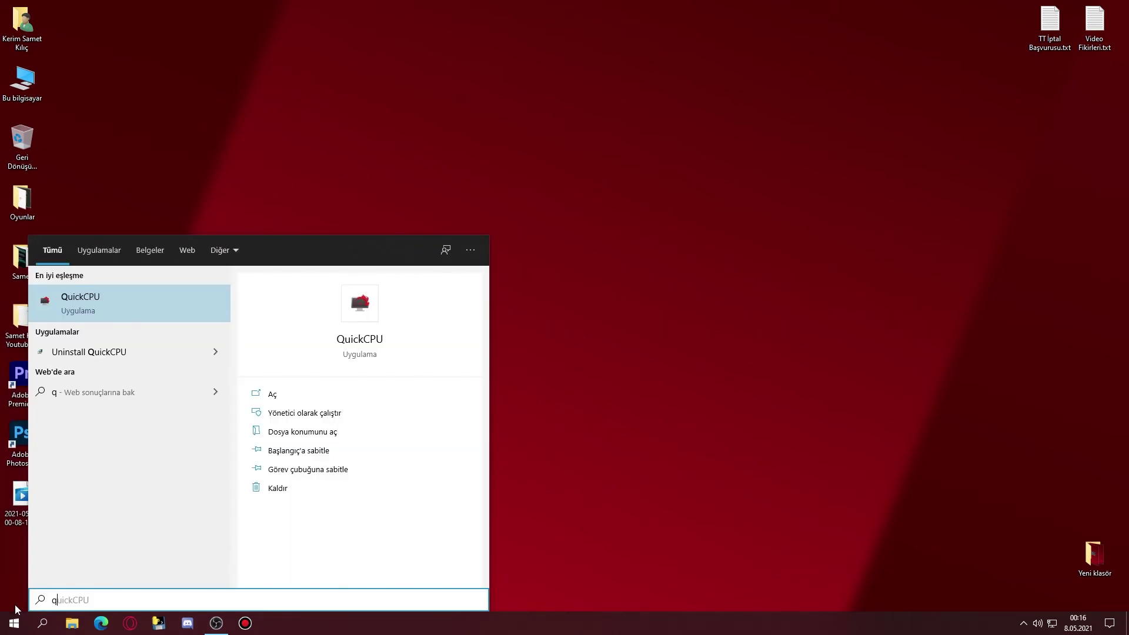
pyautogui.press('Return')
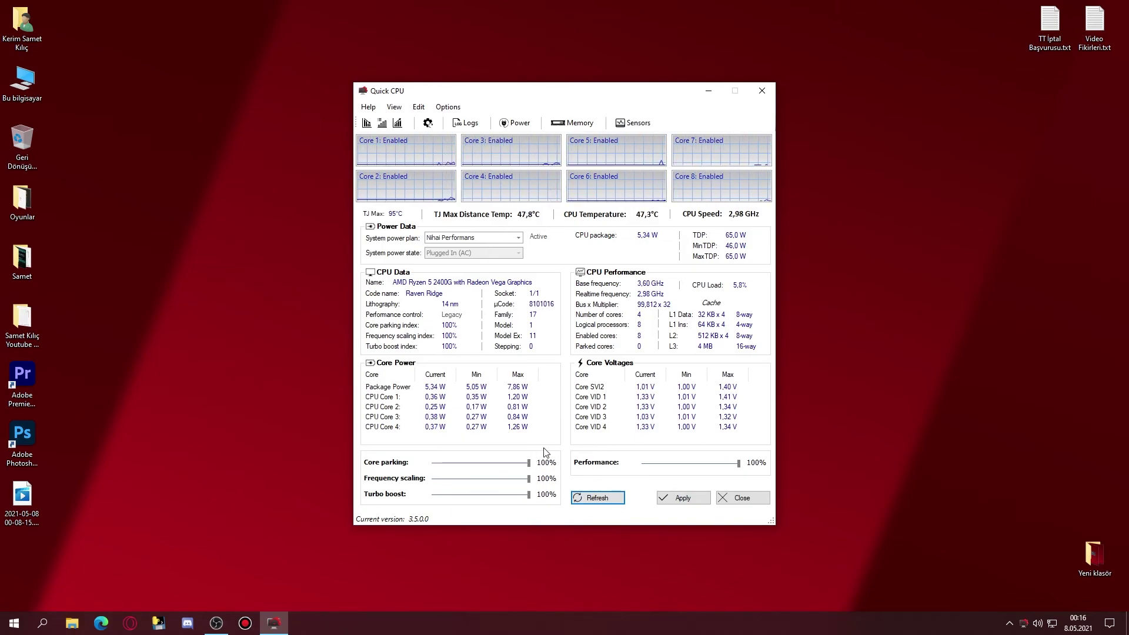
pyautogui.click(682, 498)
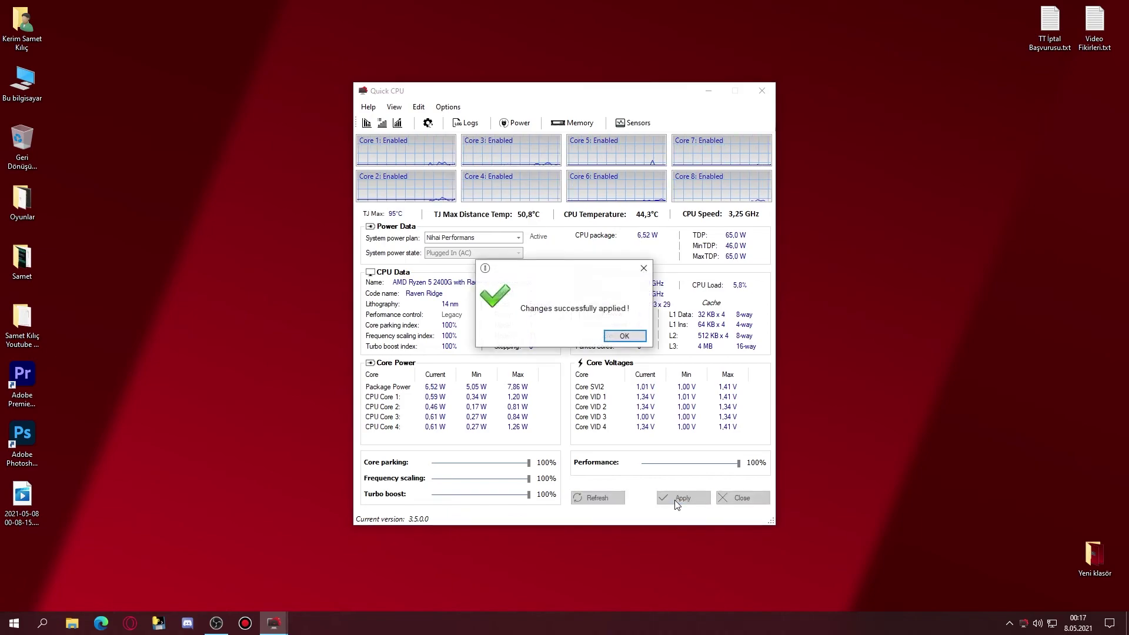
pyautogui.click(626, 337)
pyautogui.click(762, 90)
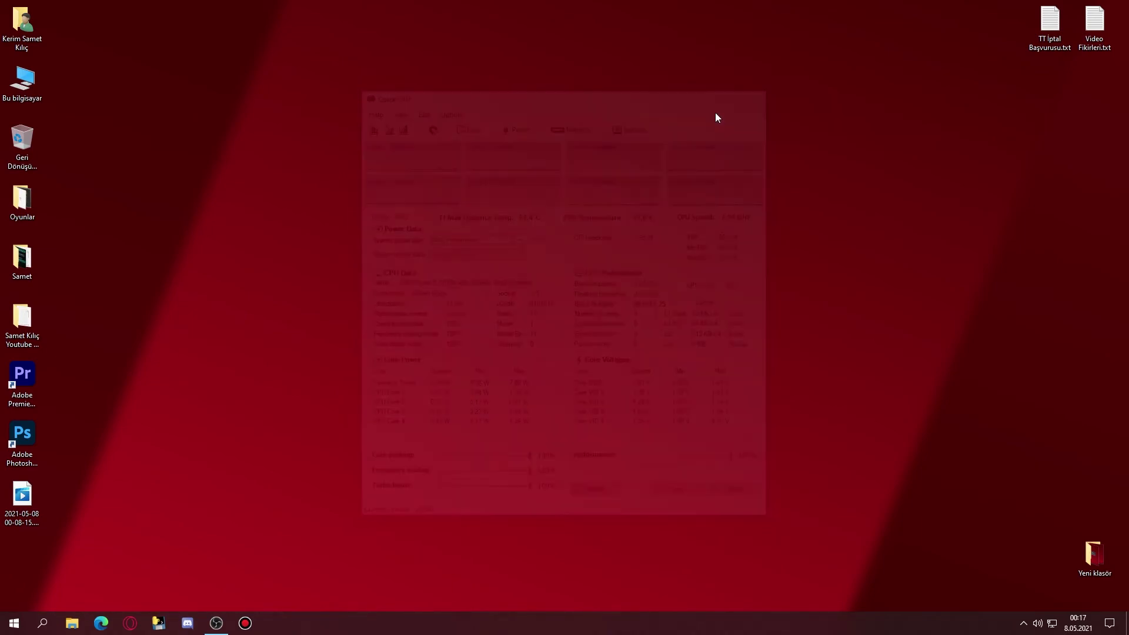
pyautogui.rightClick(341, 181)
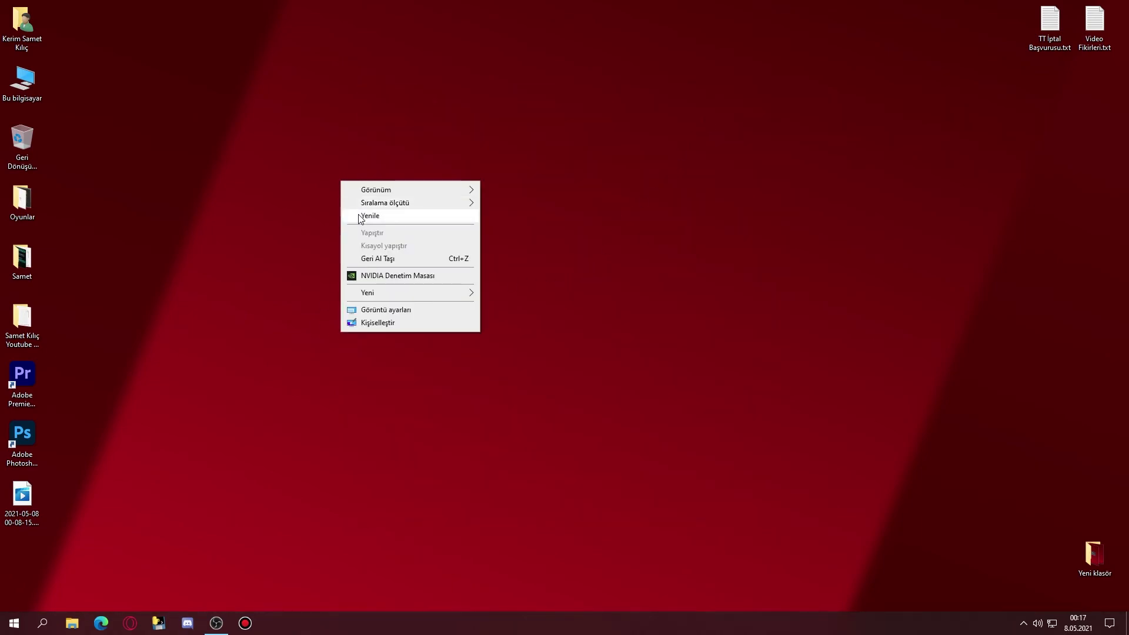
pyautogui.click(360, 217)
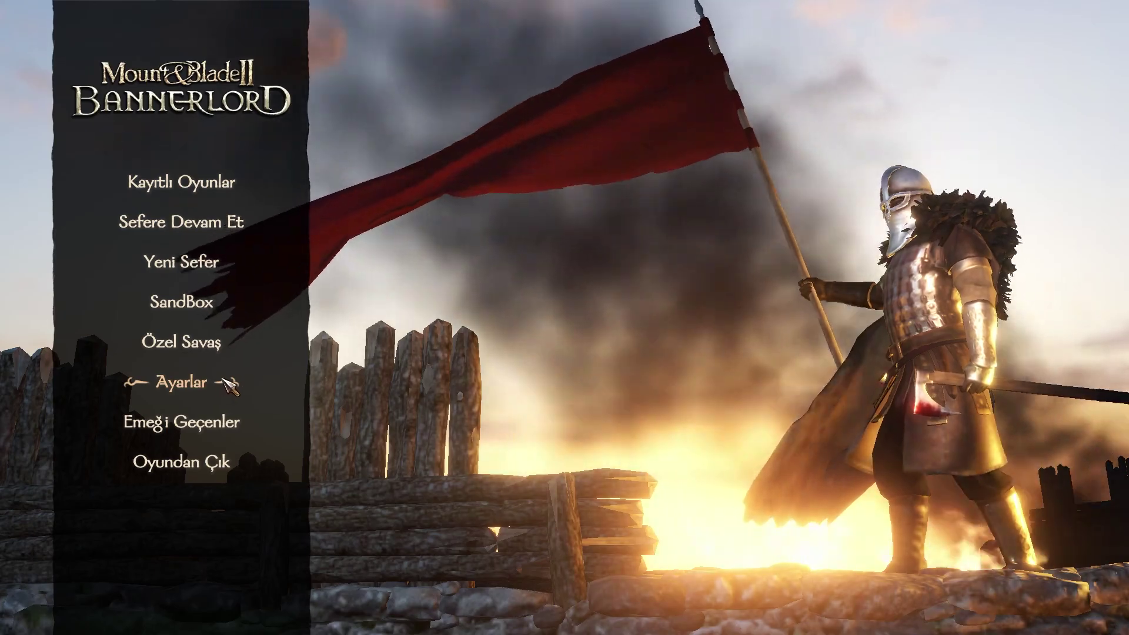
# Step: In the Mount & Blade II: Bannerlord performance settings, set Genel to Çok Düşük and Savaş Büyüklüğü to Very Low (200)
pyautogui.click(220, 389)
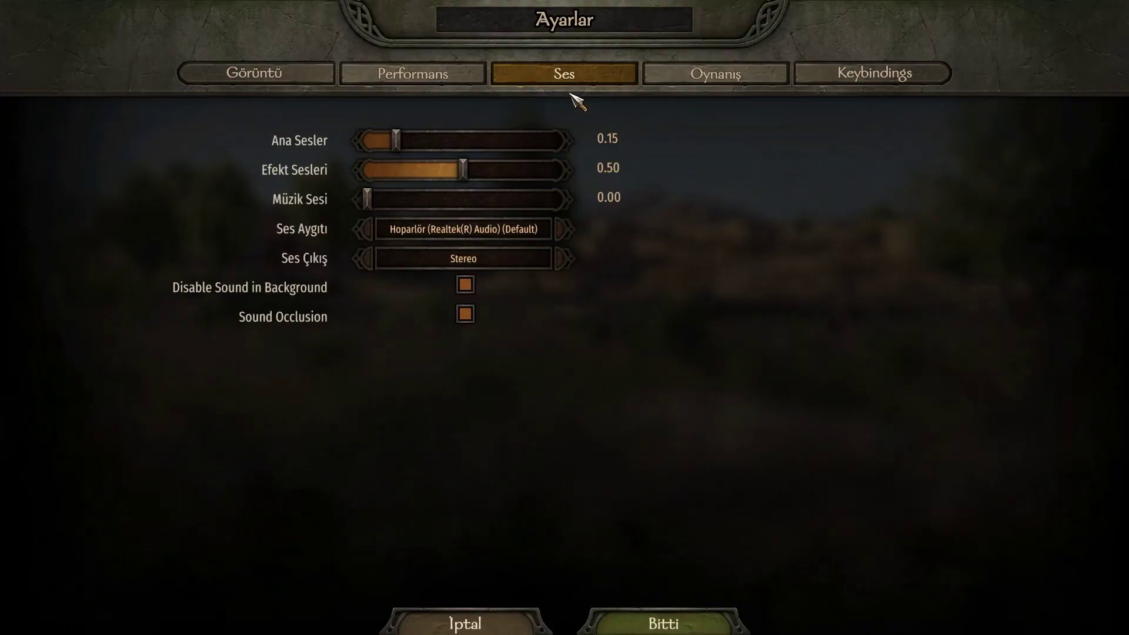
pyautogui.click(442, 73)
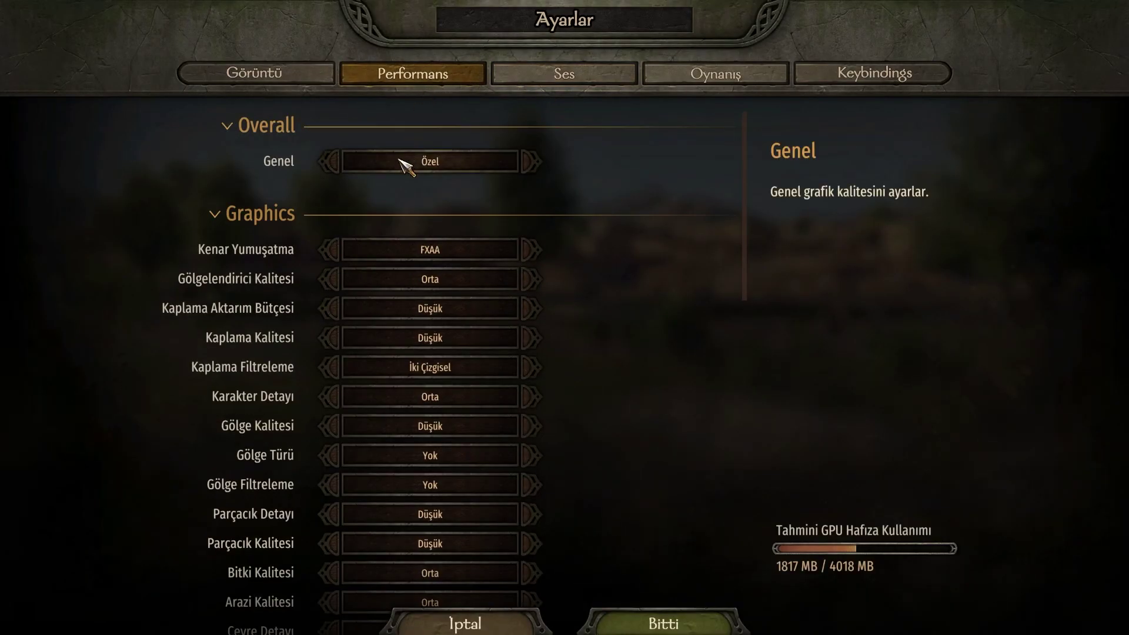
pyautogui.click(419, 167)
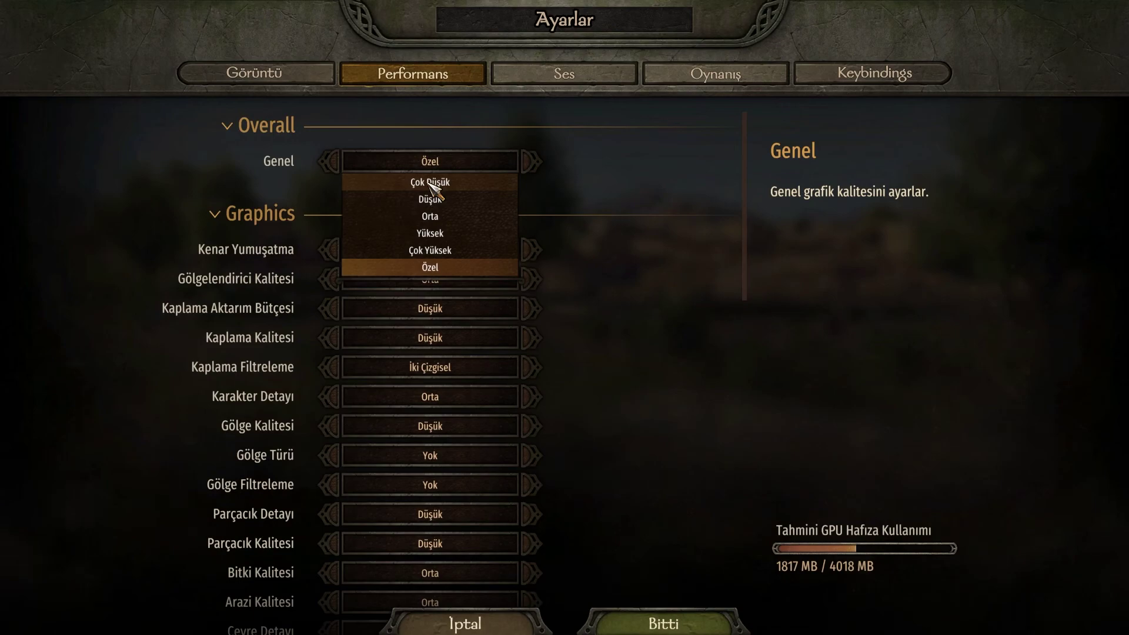
pyautogui.click(432, 184)
pyautogui.scroll(-10, 633, 310)
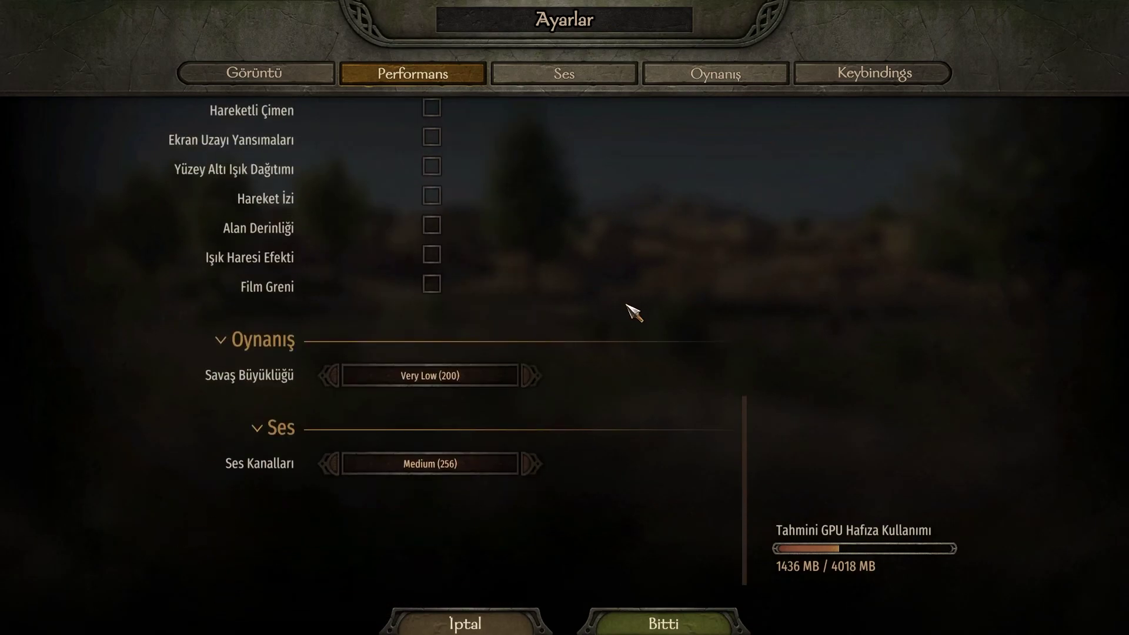
pyautogui.click(428, 381)
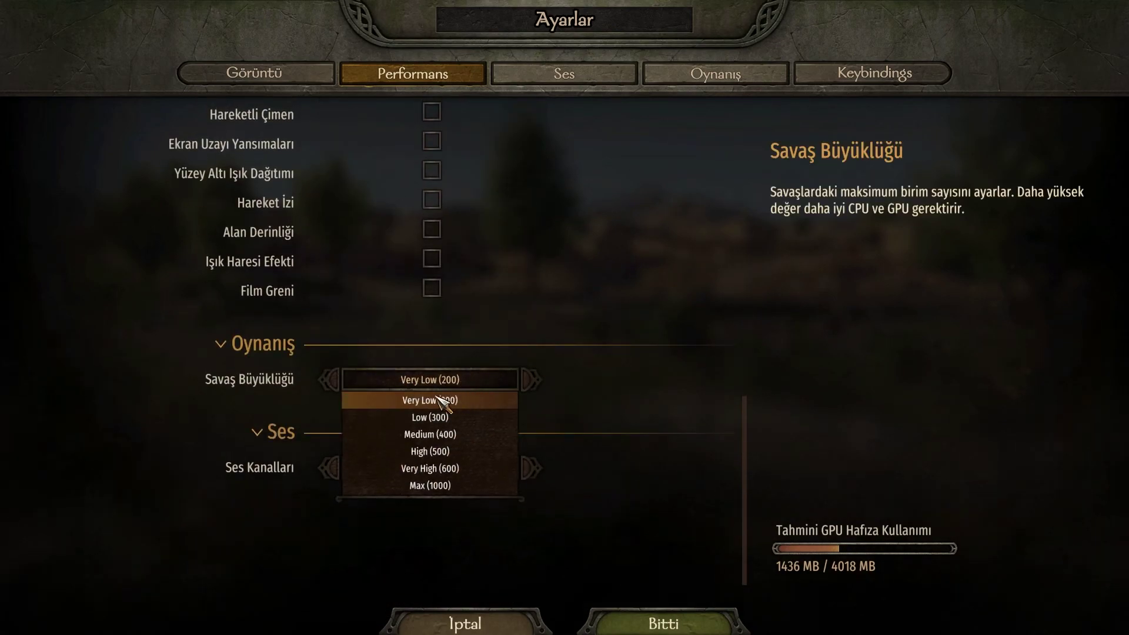
pyautogui.click(467, 401)
pyautogui.scroll(10, 471, 376)
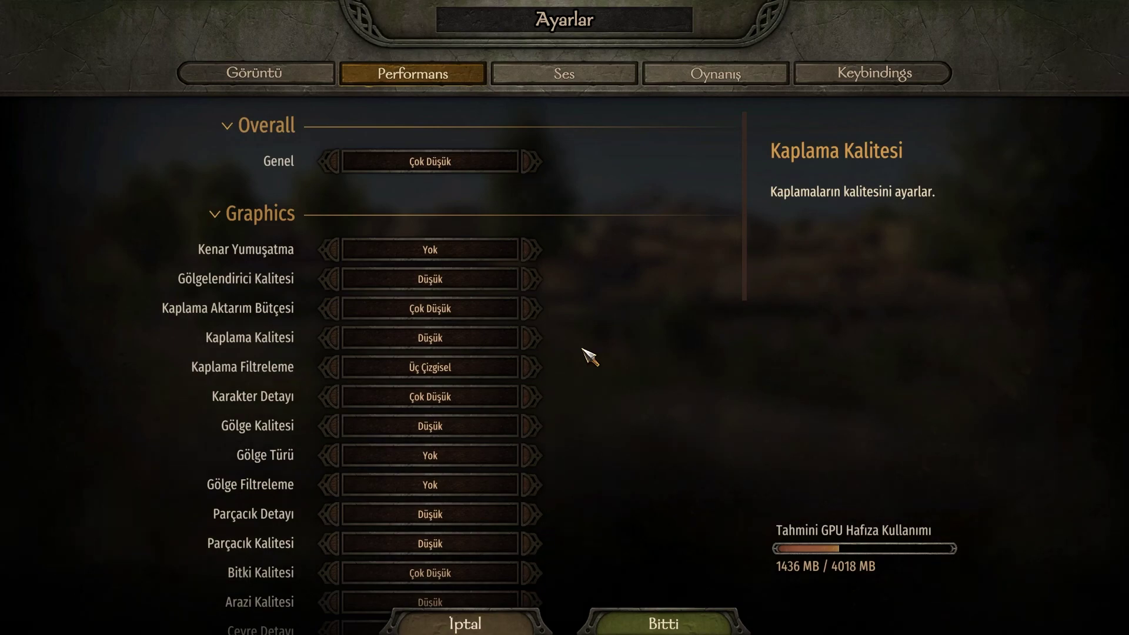
# Step: Look through the available Ekran Çözünürlüğü options in the game's Görüntü settings and close the list without choosing one
pyautogui.click(294, 74)
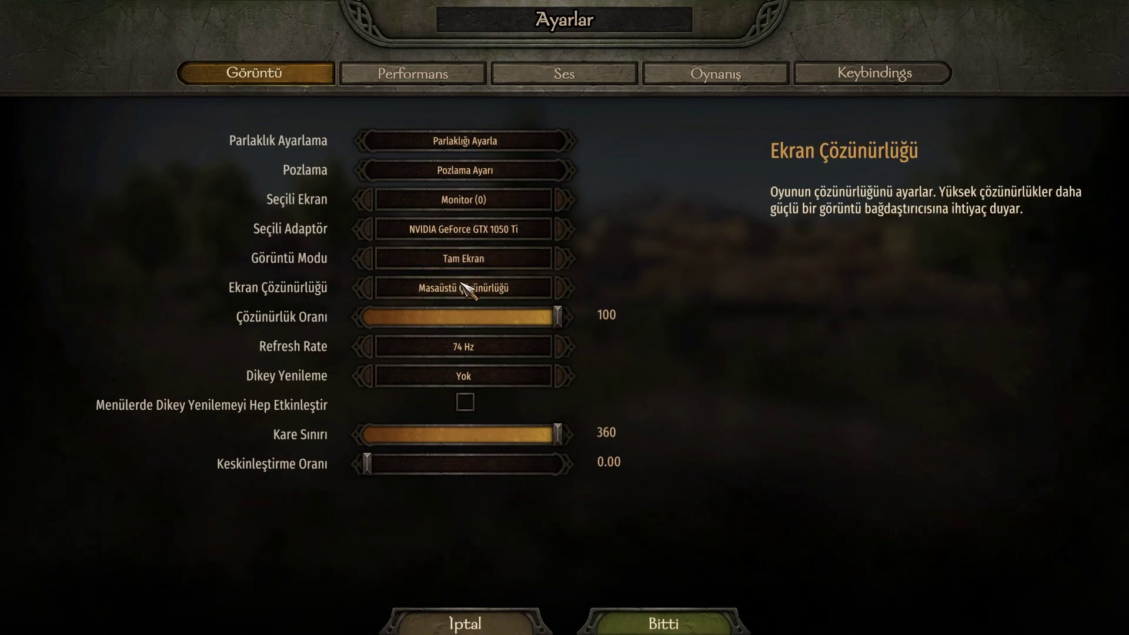
pyautogui.click(422, 289)
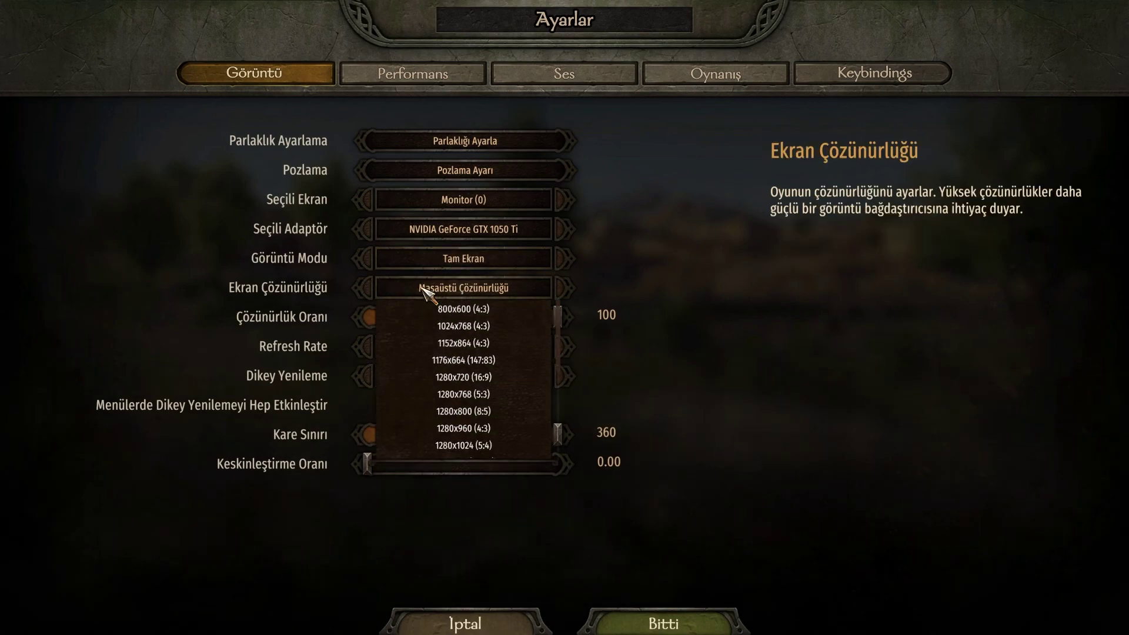
pyautogui.scroll(-5, 510, 351)
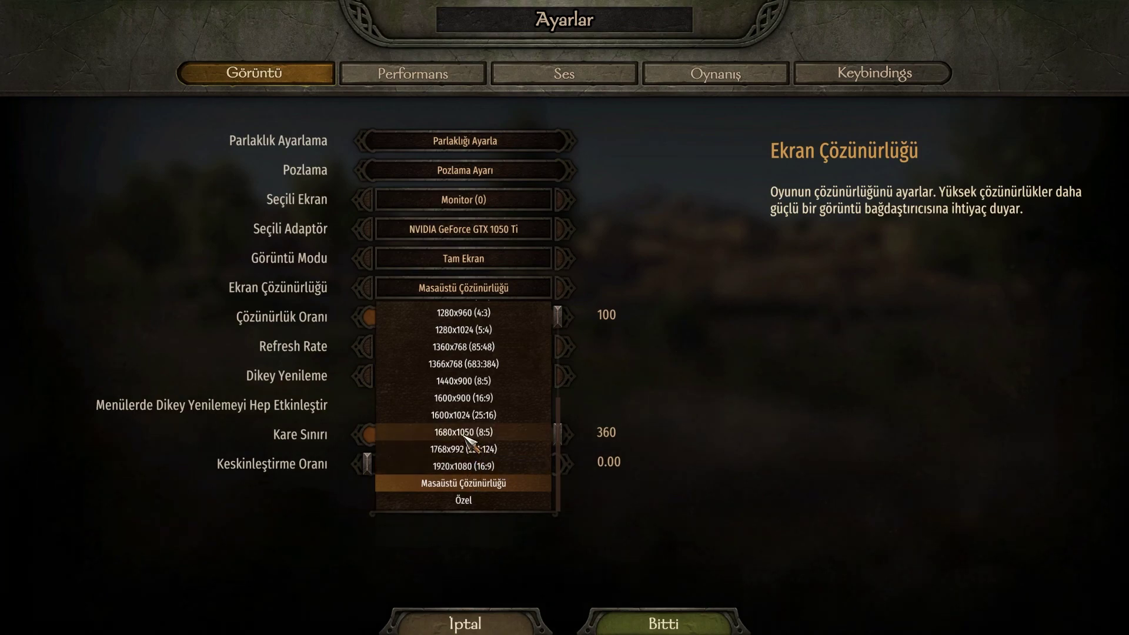
pyautogui.scroll(5, 470, 400)
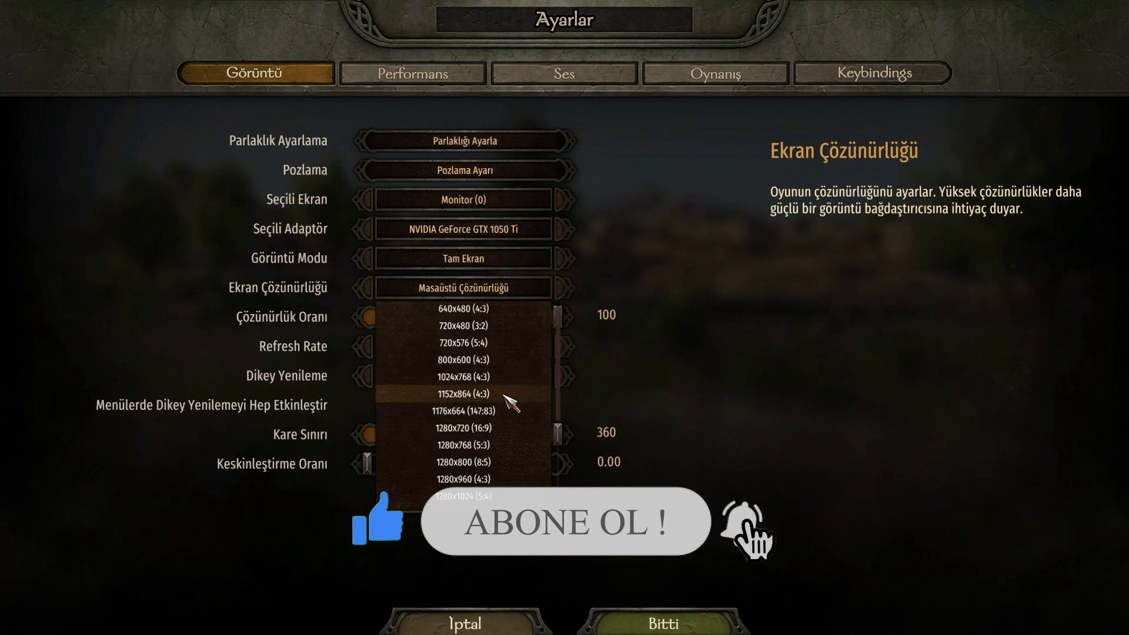
pyautogui.click(698, 403)
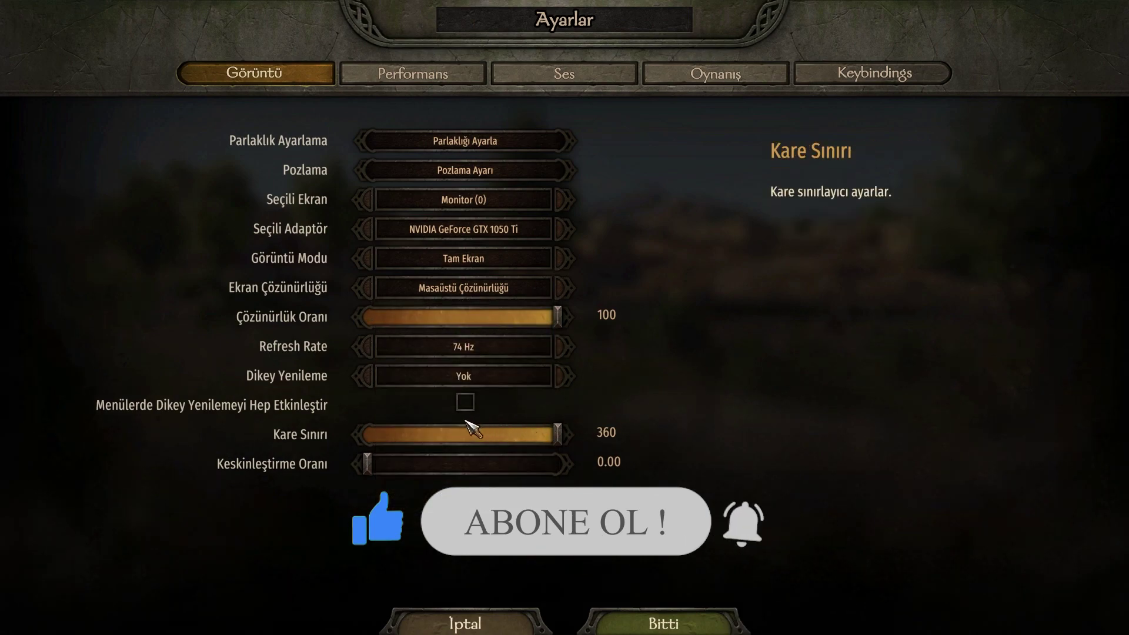